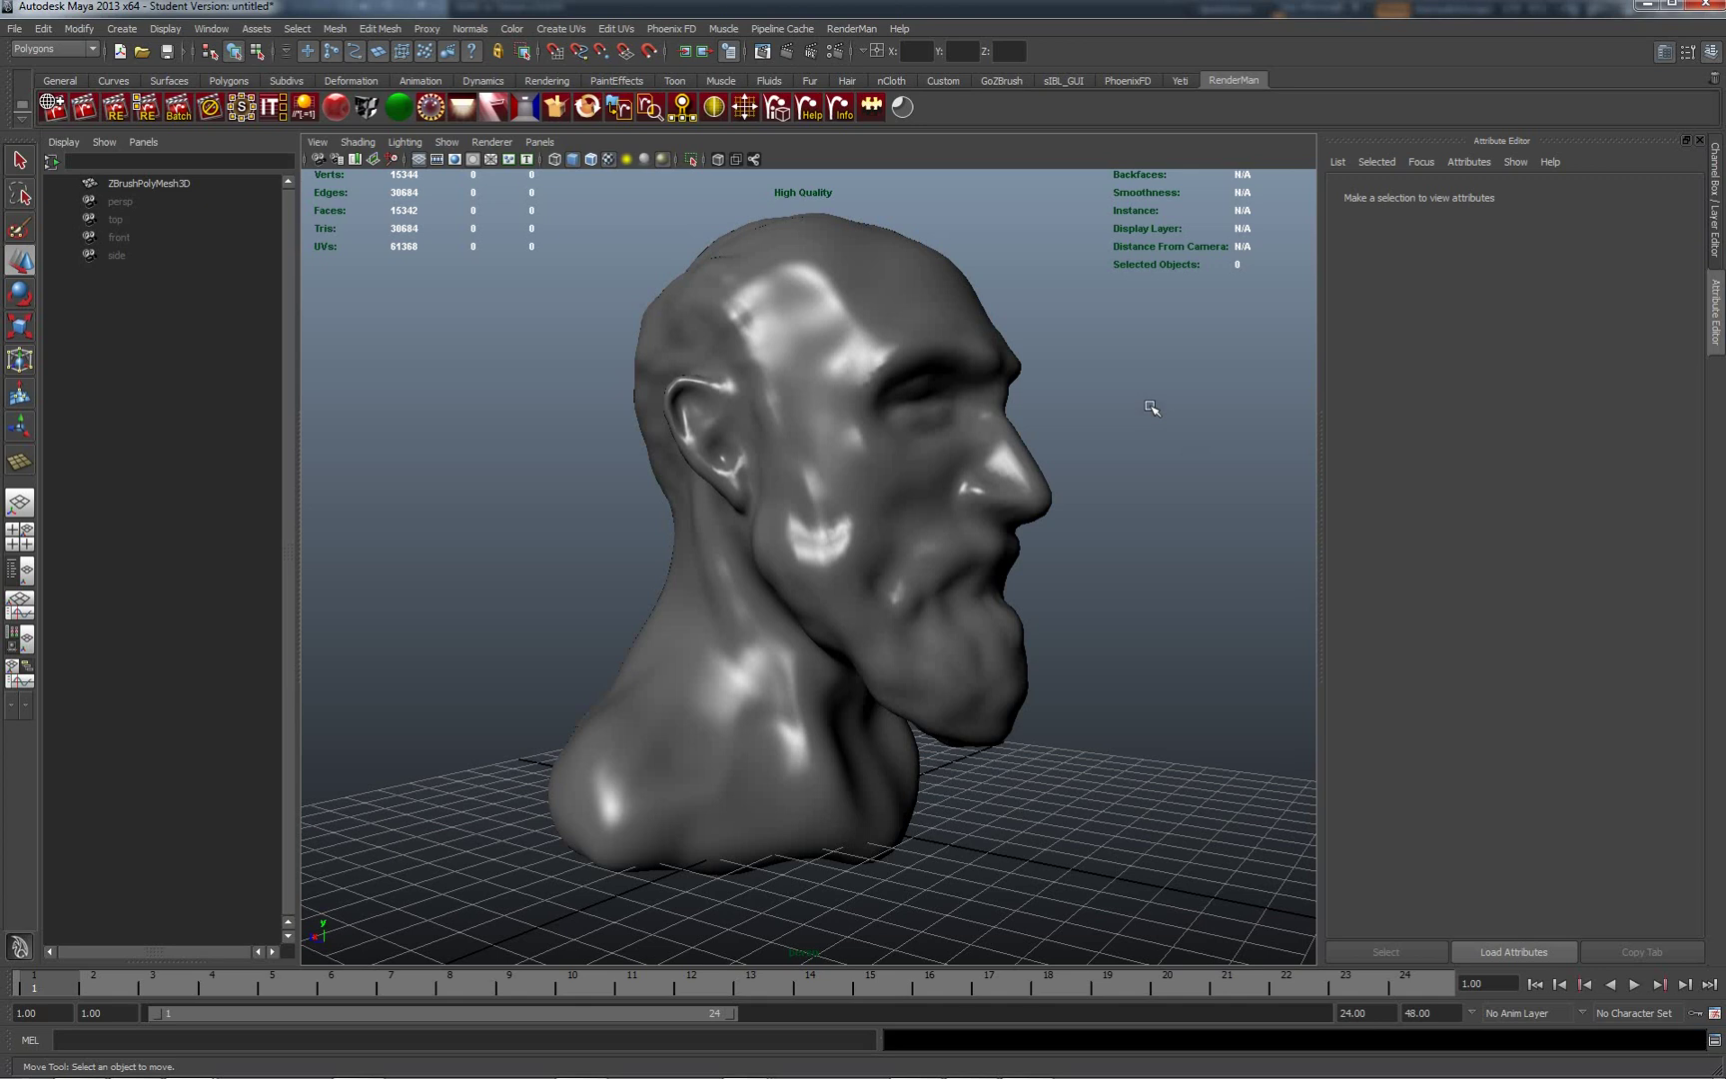
# - Orbit the perspective view around the bearded bust to a three-quarter, more frontal angle
pyautogui.moveTo(1183, 419)
pyautogui.keyDown('alt'); pyautogui.mouseDown()
pyautogui.moveTo(1121, 444)
pyautogui.moveTo(1075, 417)
pyautogui.moveTo(1198, 420)
pyautogui.mouseUp(); pyautogui.keyUp('alt')
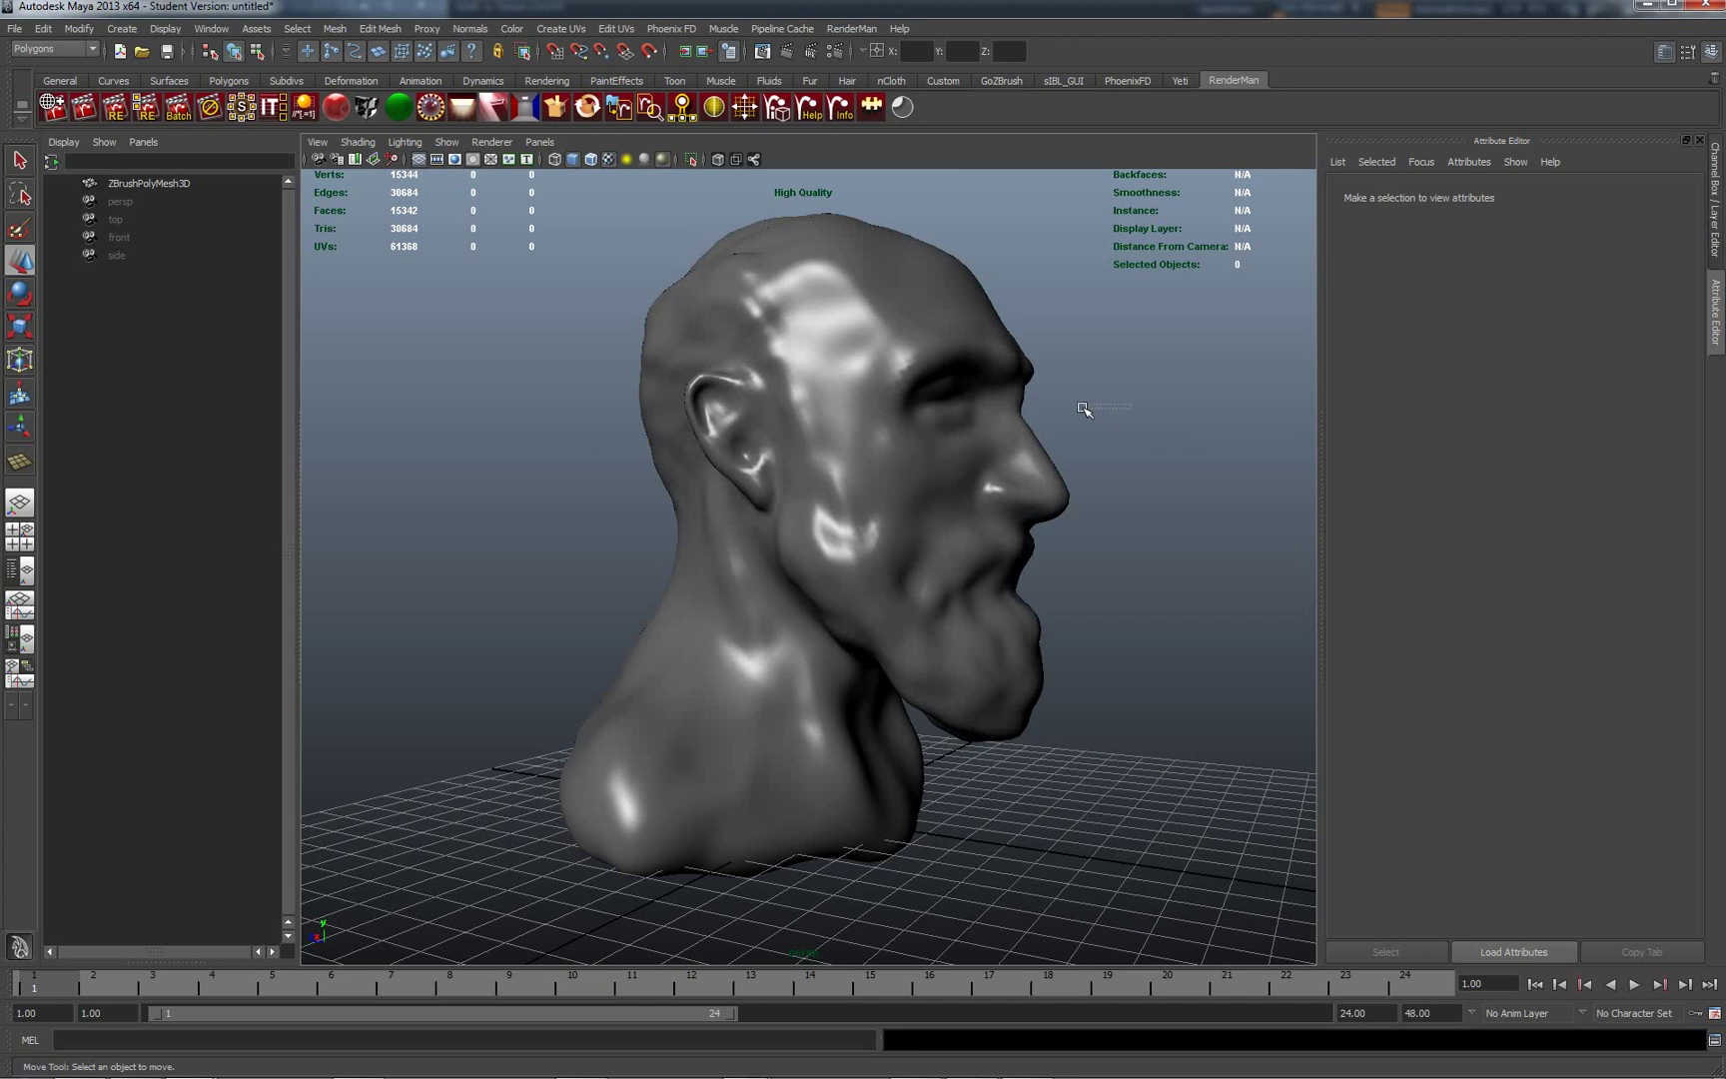
pyautogui.moveTo(1180, 449)
pyautogui.keyDown('alt'); pyautogui.mouseDown()
pyautogui.moveTo(1102, 447)
pyautogui.moveTo(1148, 451)
pyautogui.mouseUp(); pyautogui.keyUp('alt')
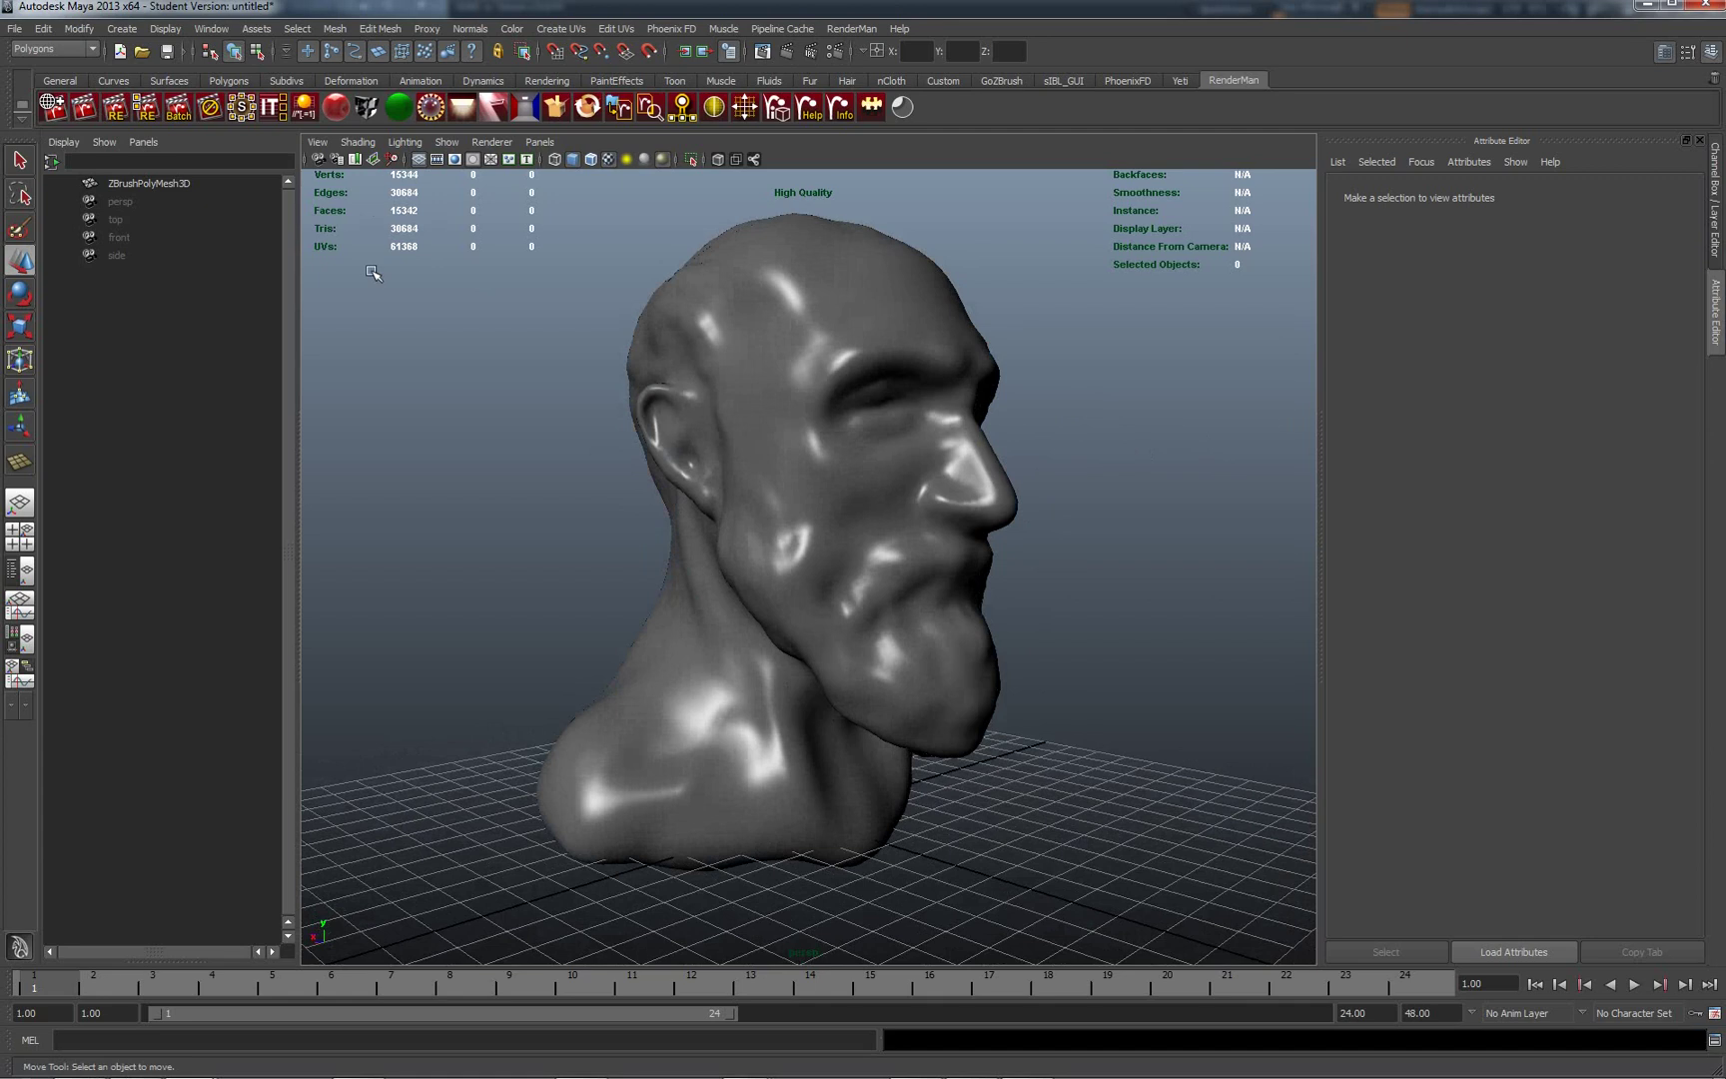
# - Render the current frame in RenderMan and bring the catalog render window forward
pyautogui.click(84, 105)
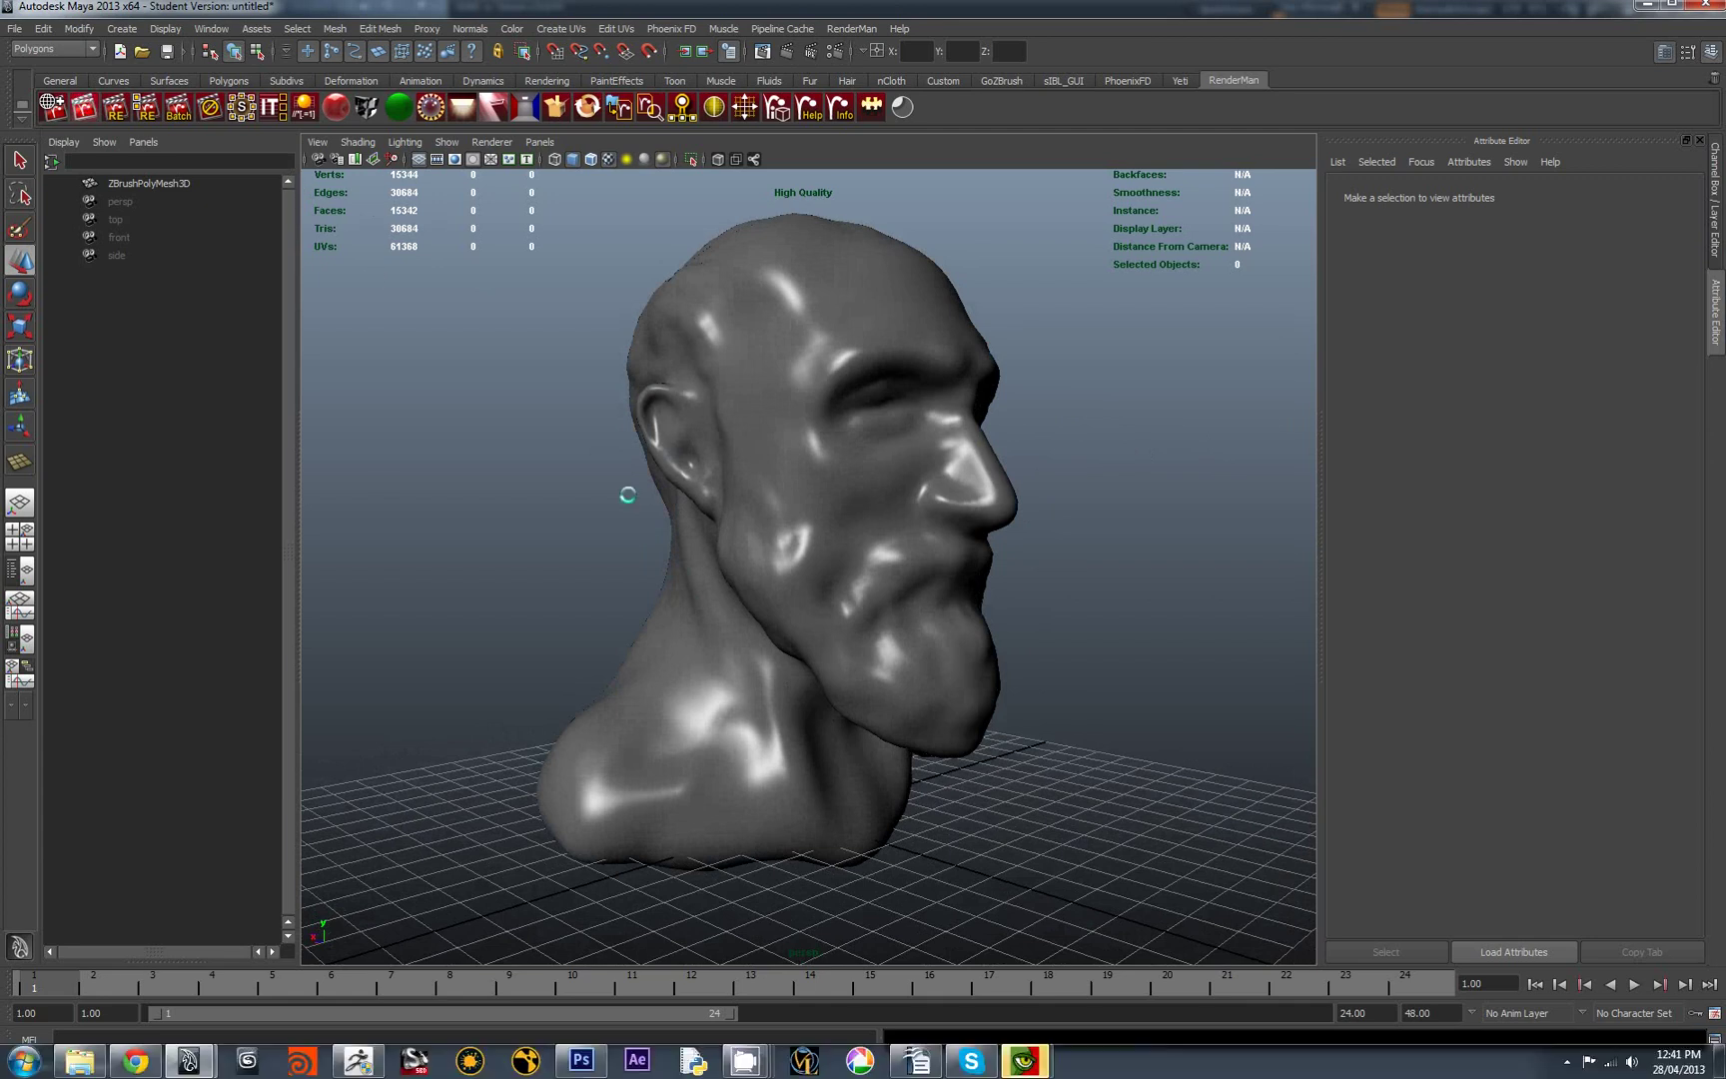
pyautogui.moveTo(1021, 1064)
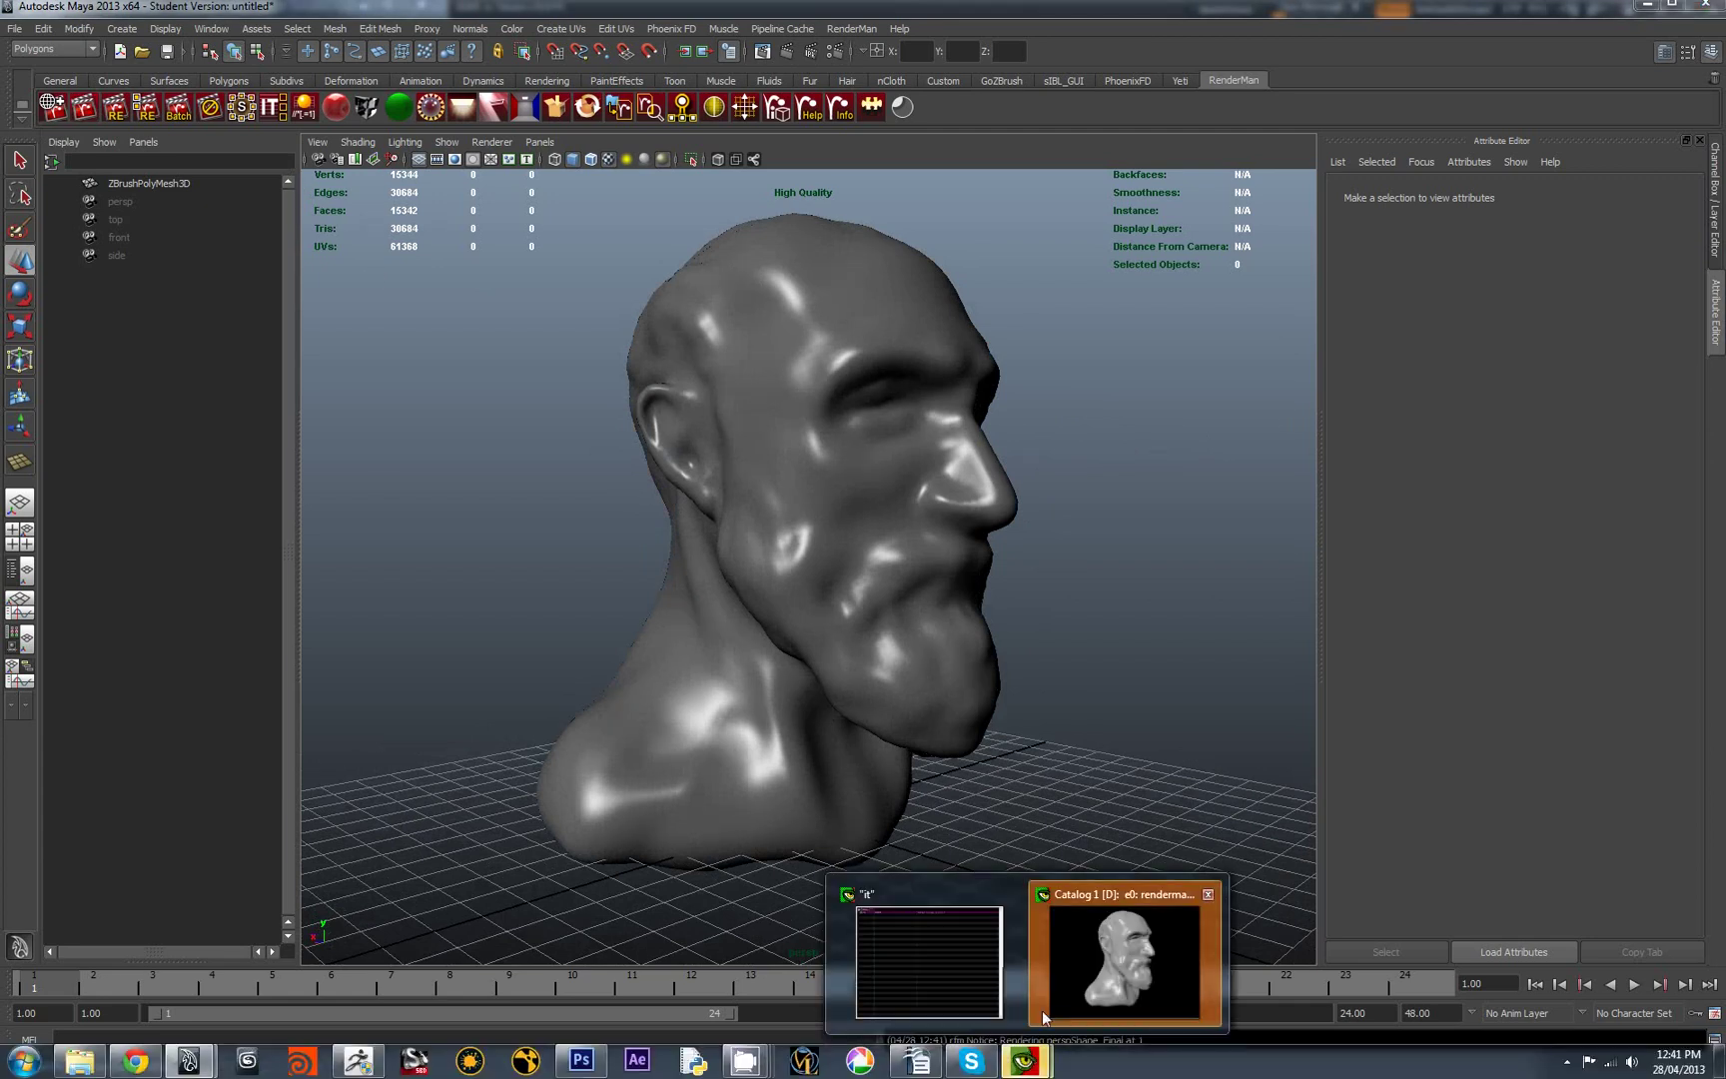
pyautogui.click(1085, 967)
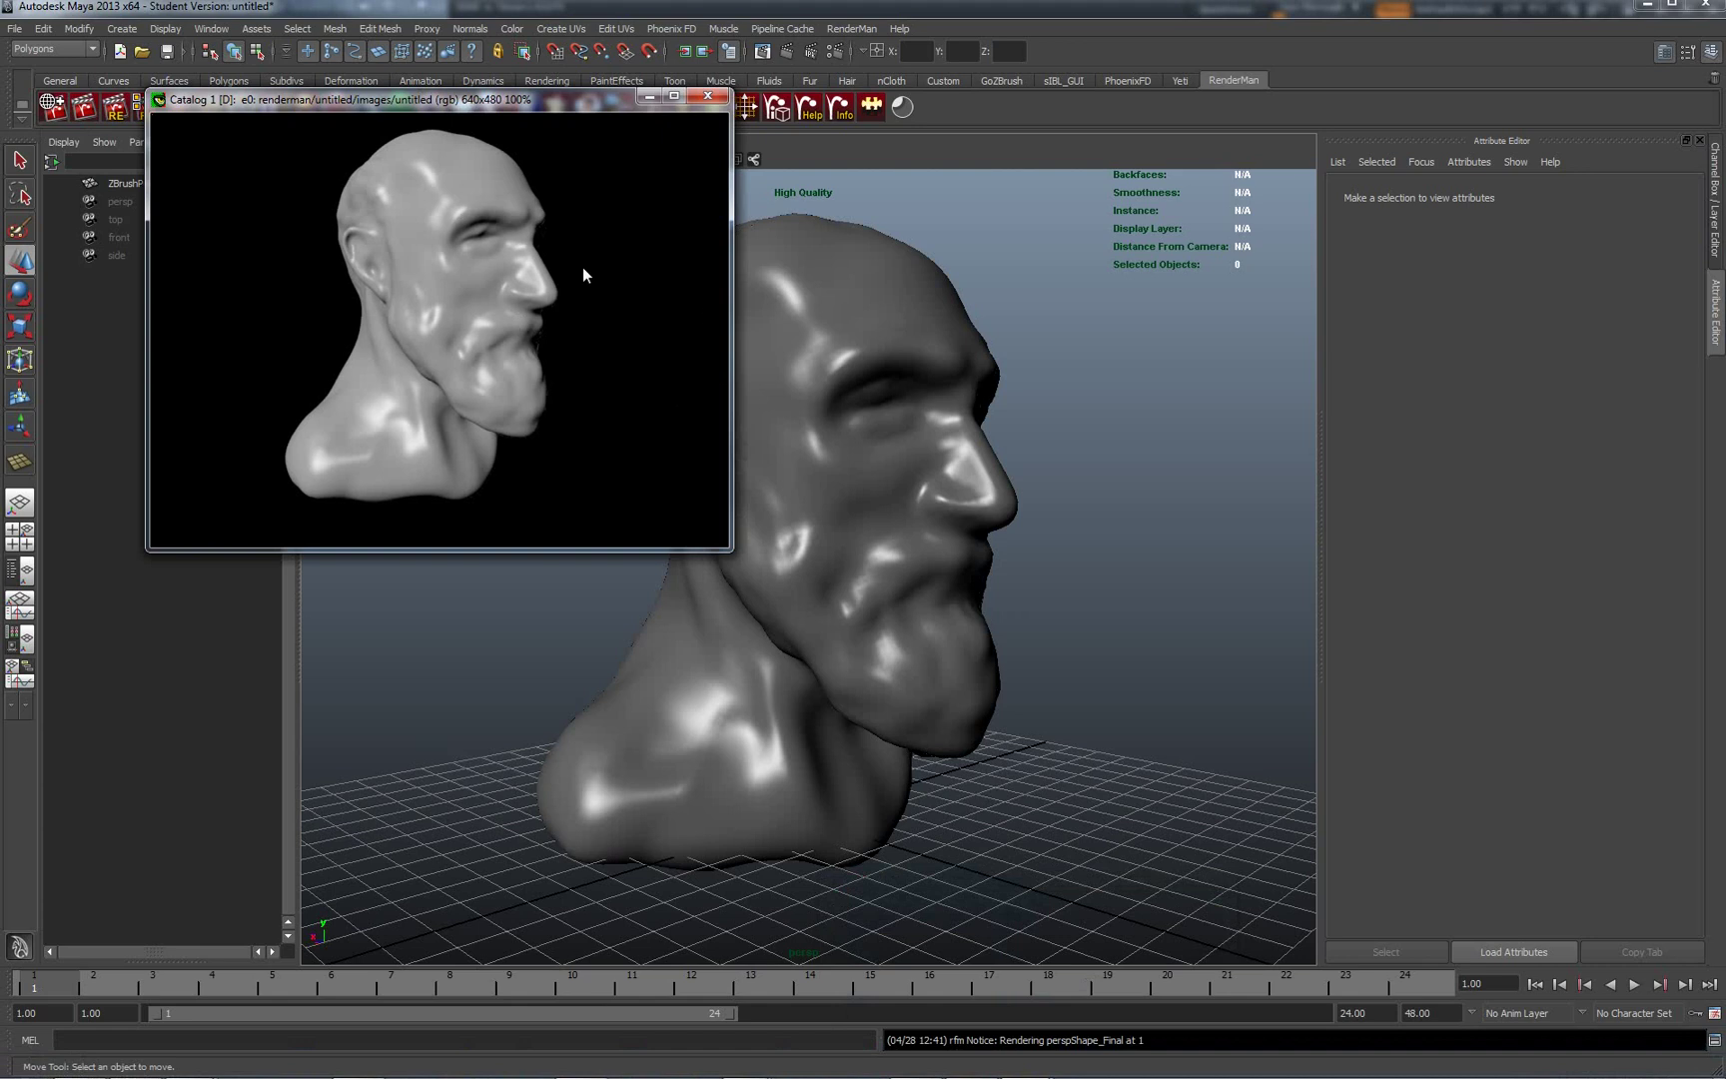
# - Assign a new RMSMatte shader to ZBrushPolyMesh3D, then deselect to see it shaded white
pyautogui.click(877, 316)
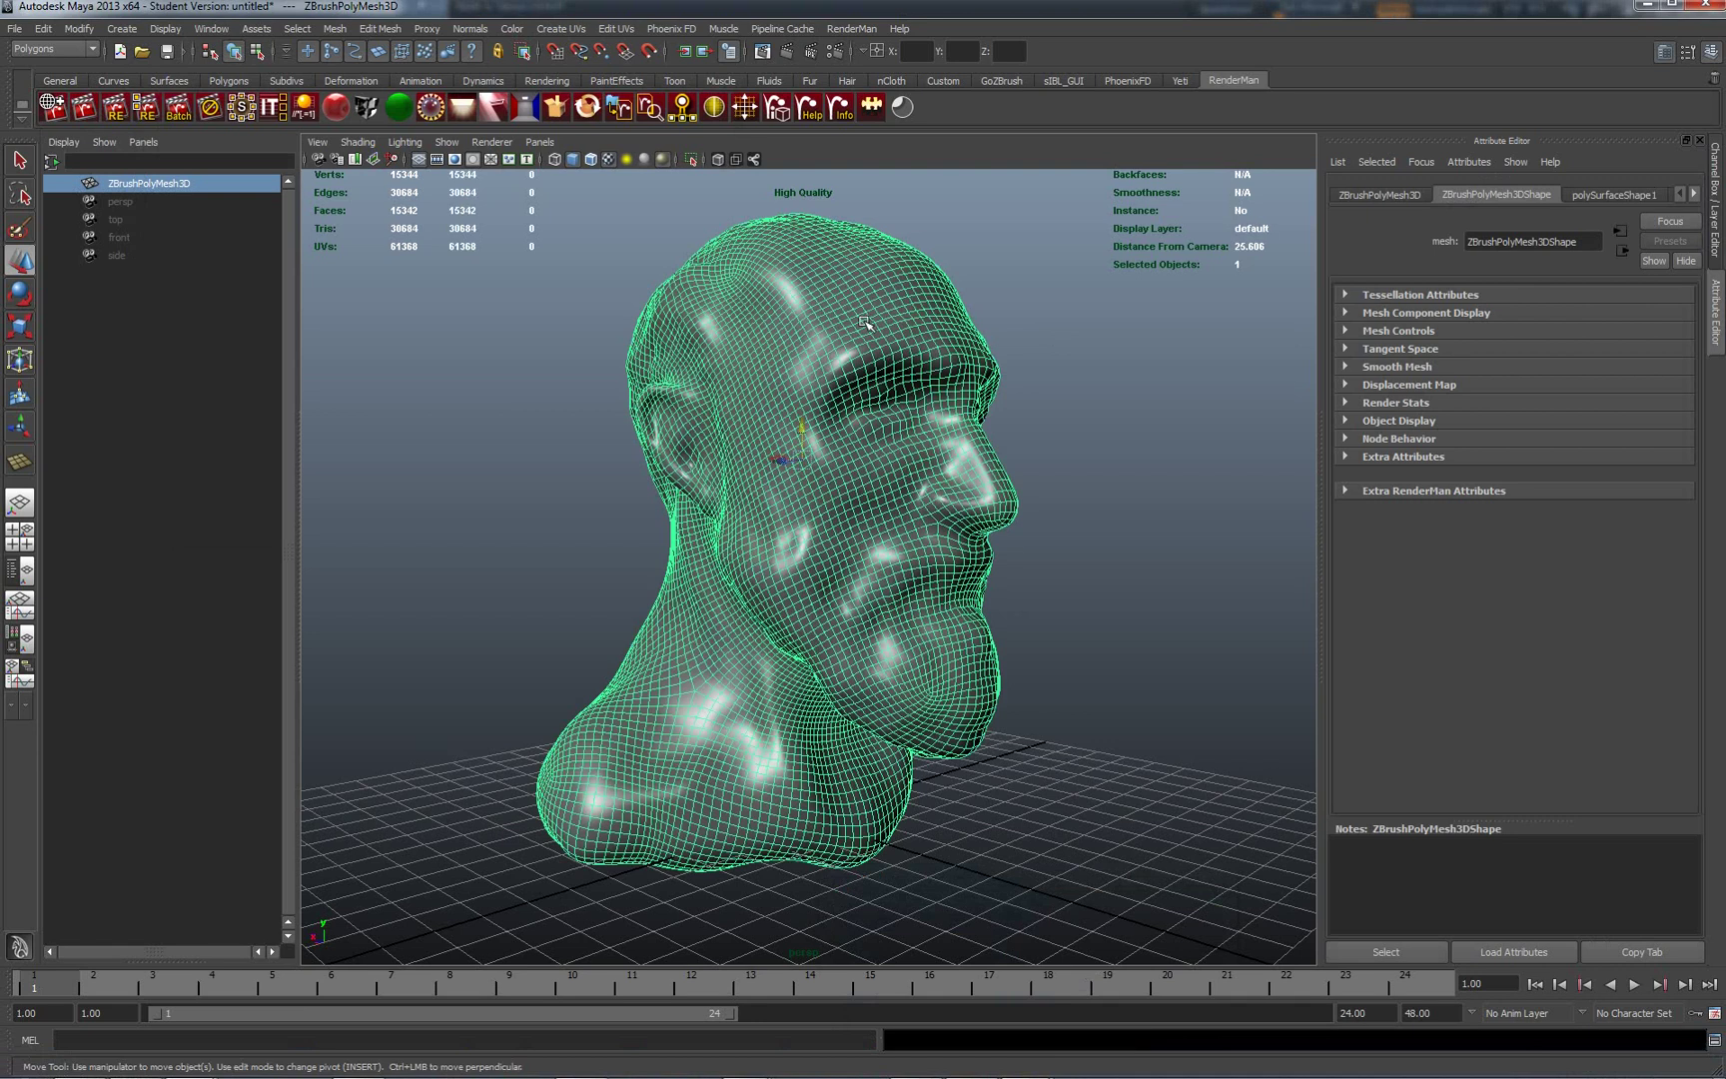
pyautogui.click(397, 108)
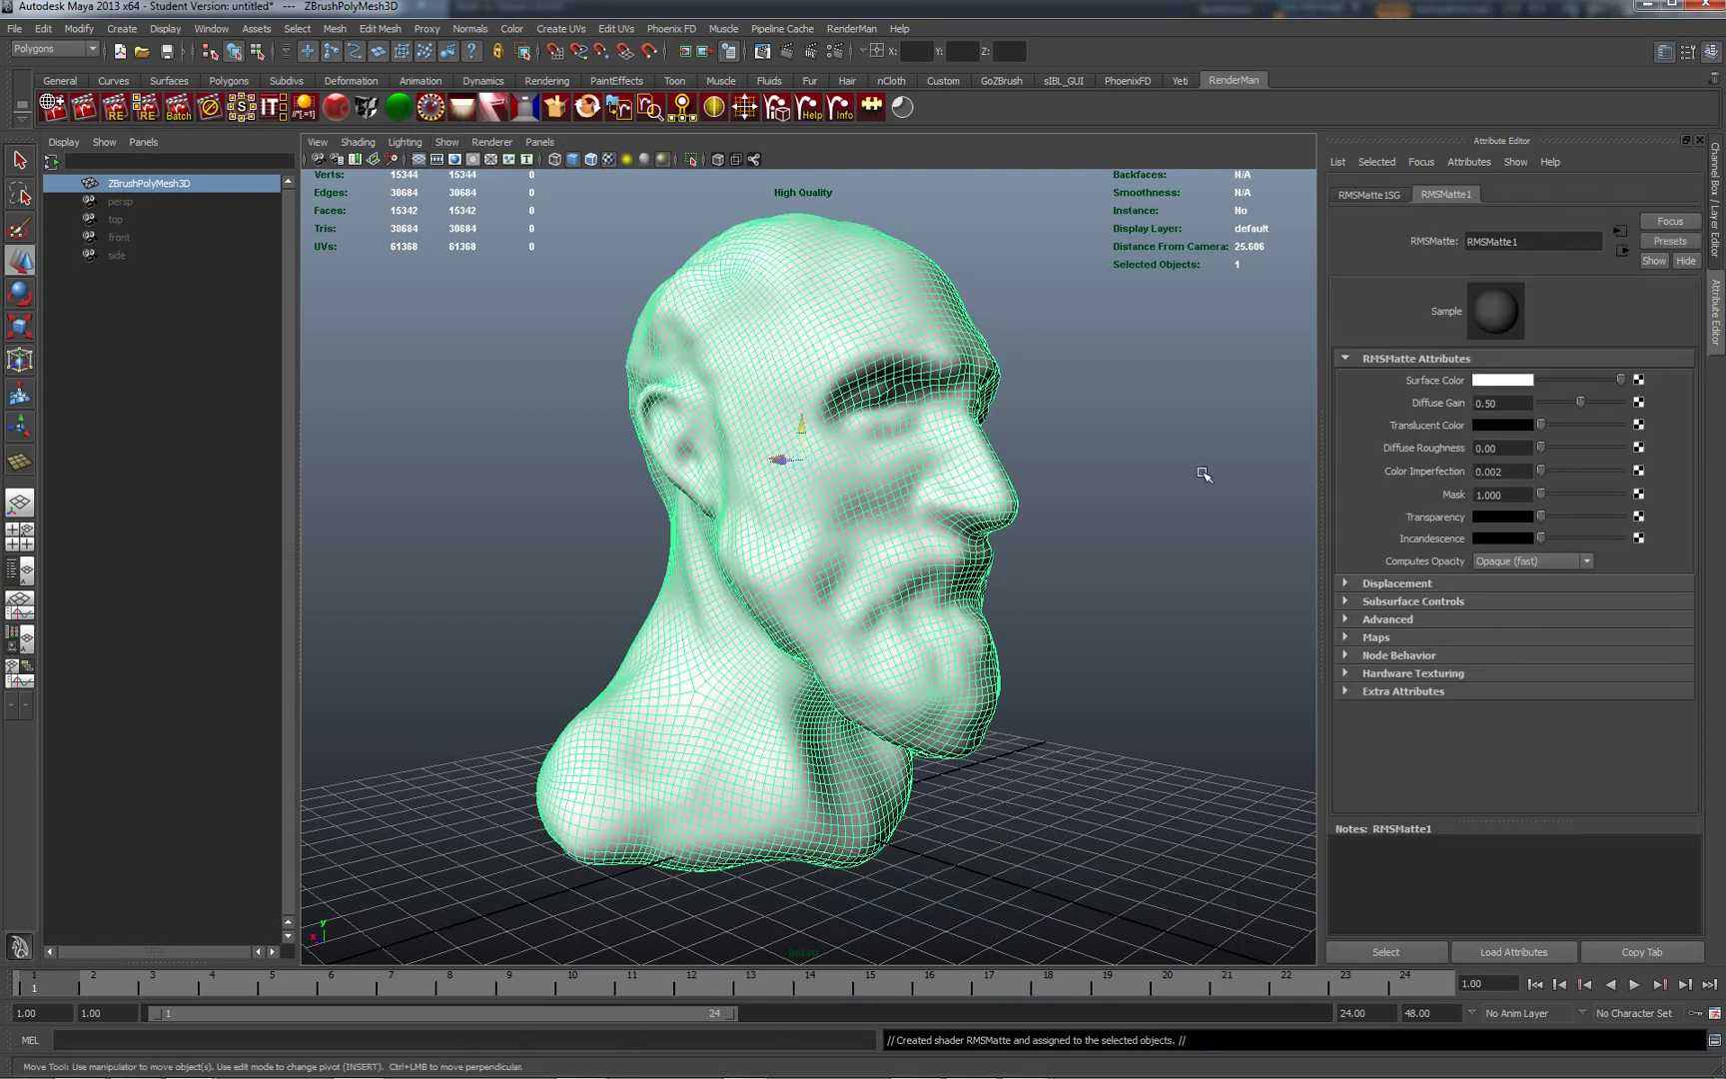
pyautogui.click(1175, 455)
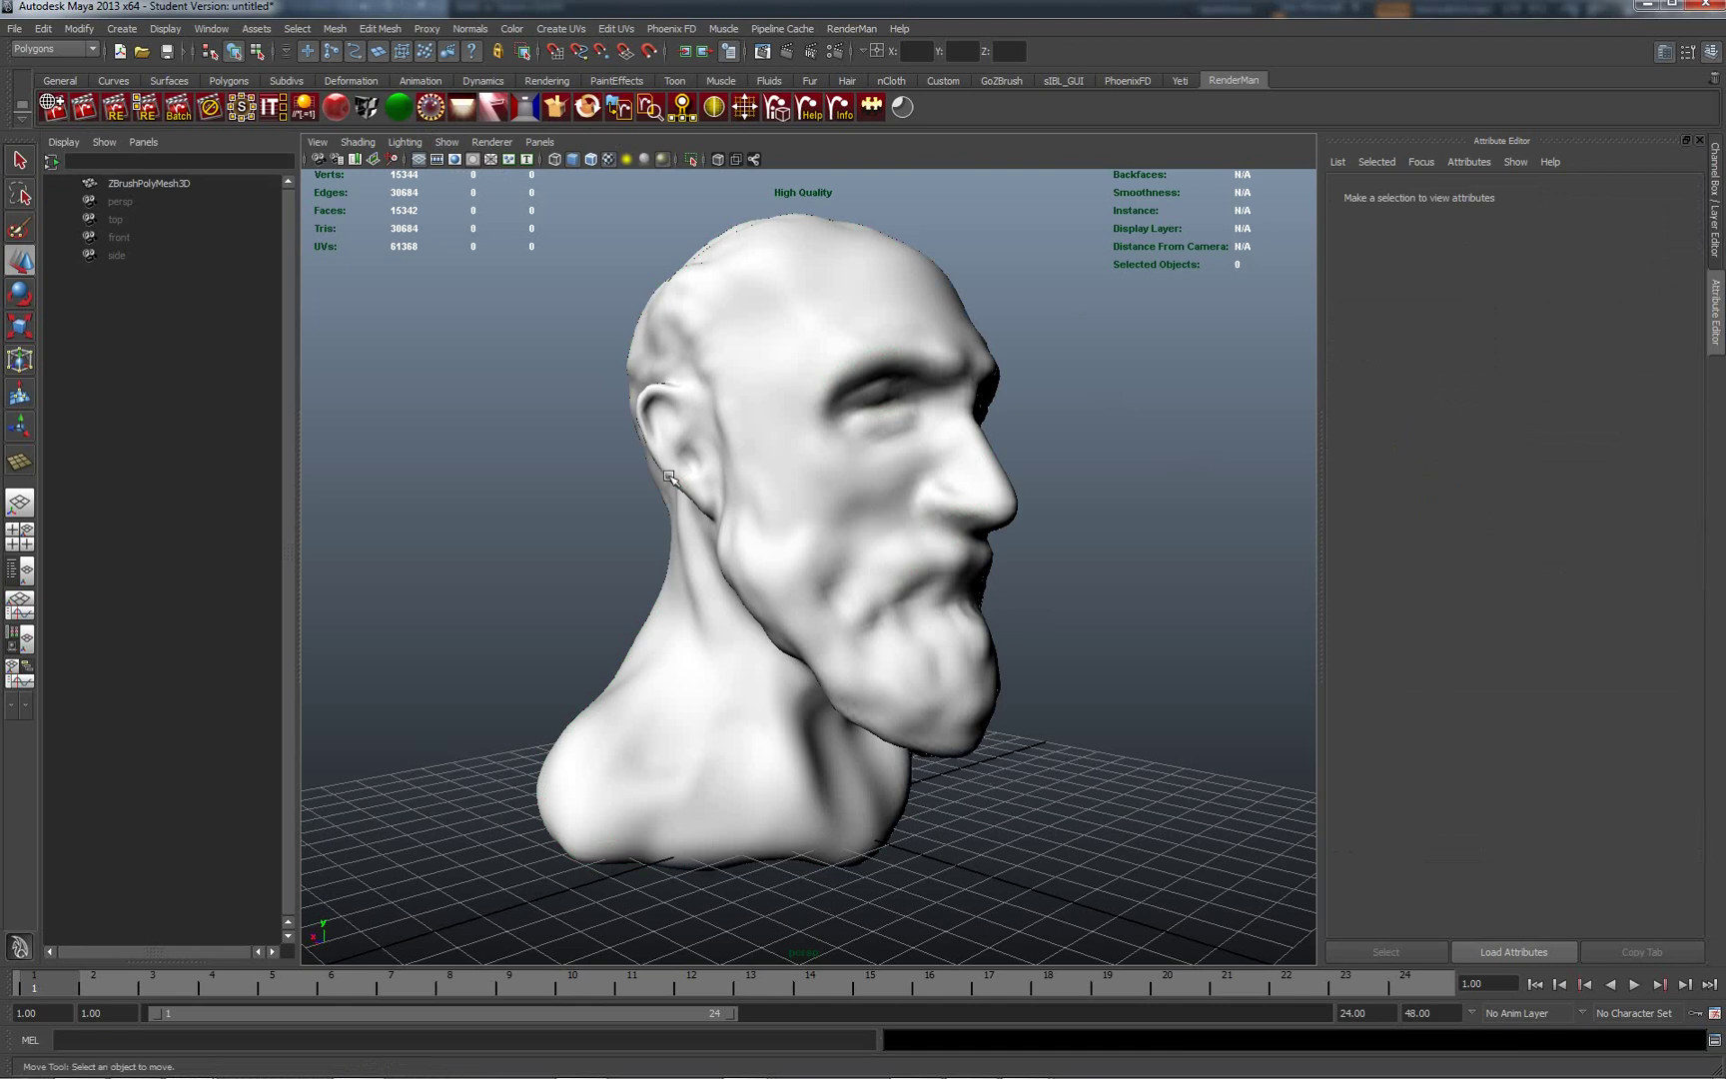
# - Re-render the catalog image so the bust shows the new white RMSMatte shader
pyautogui.moveTo(990, 1069)
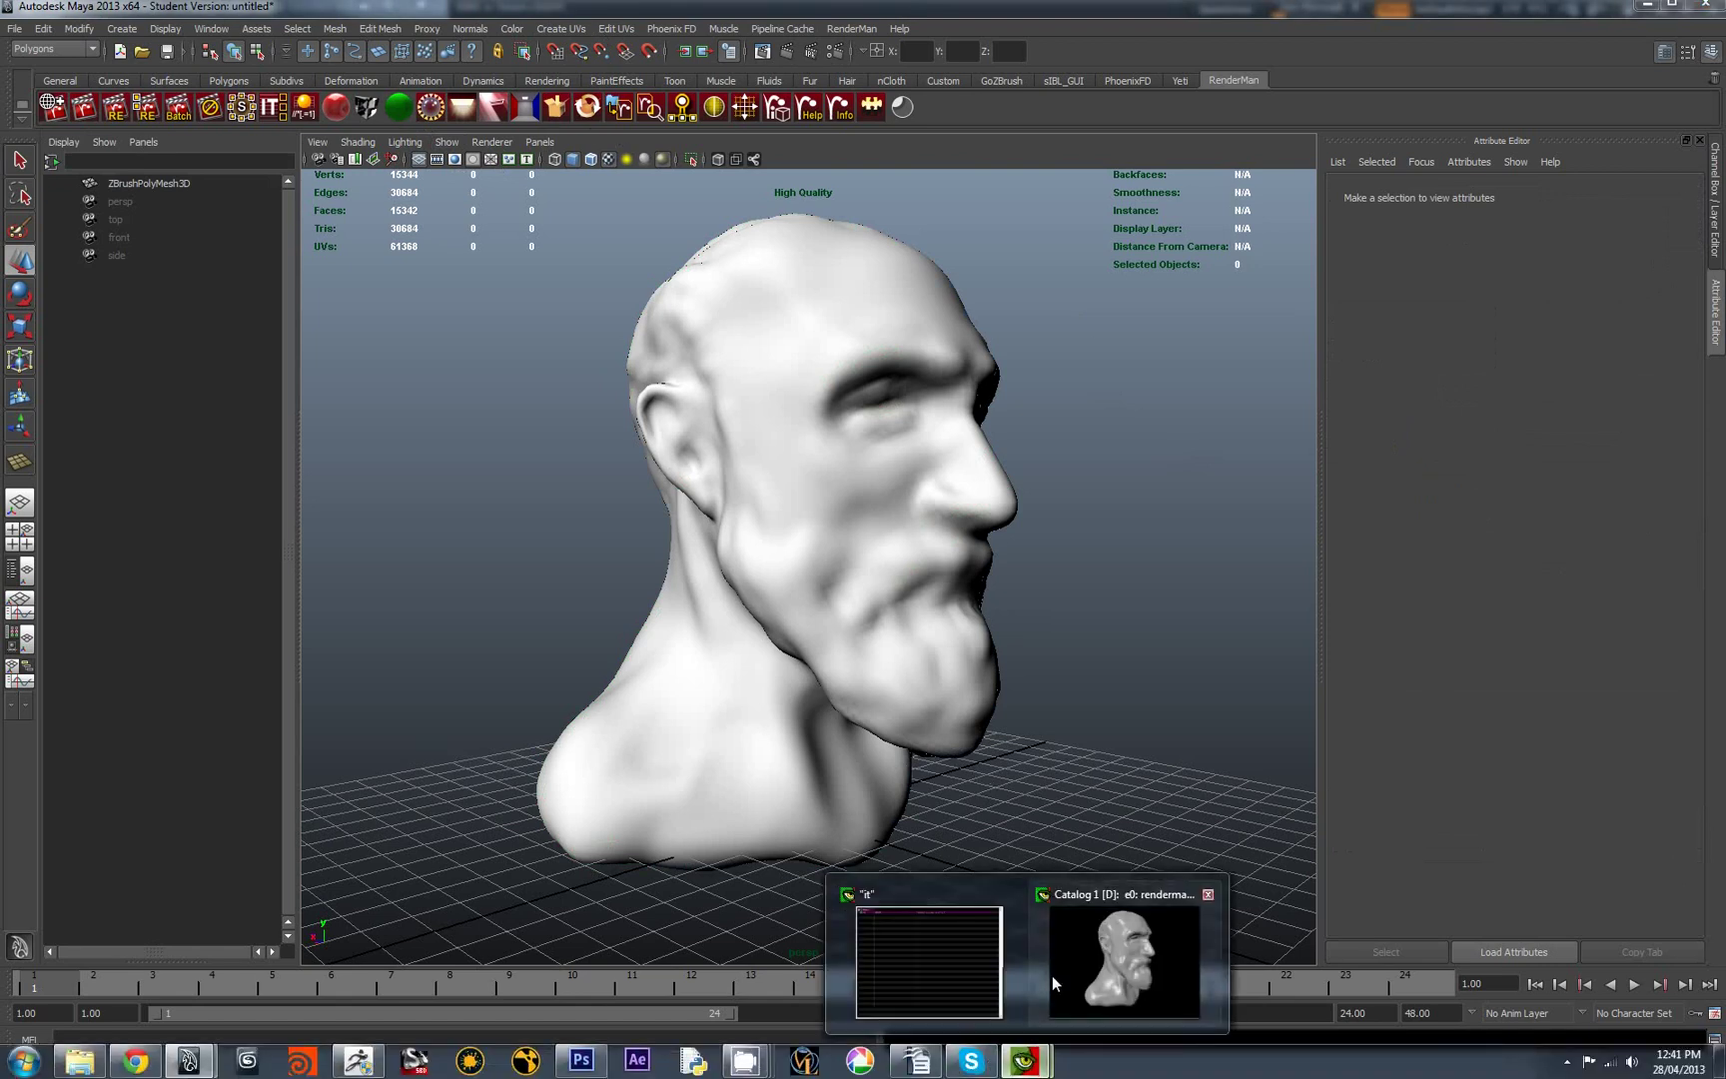
pyautogui.click(1094, 954)
pyautogui.rightClick(554, 332)
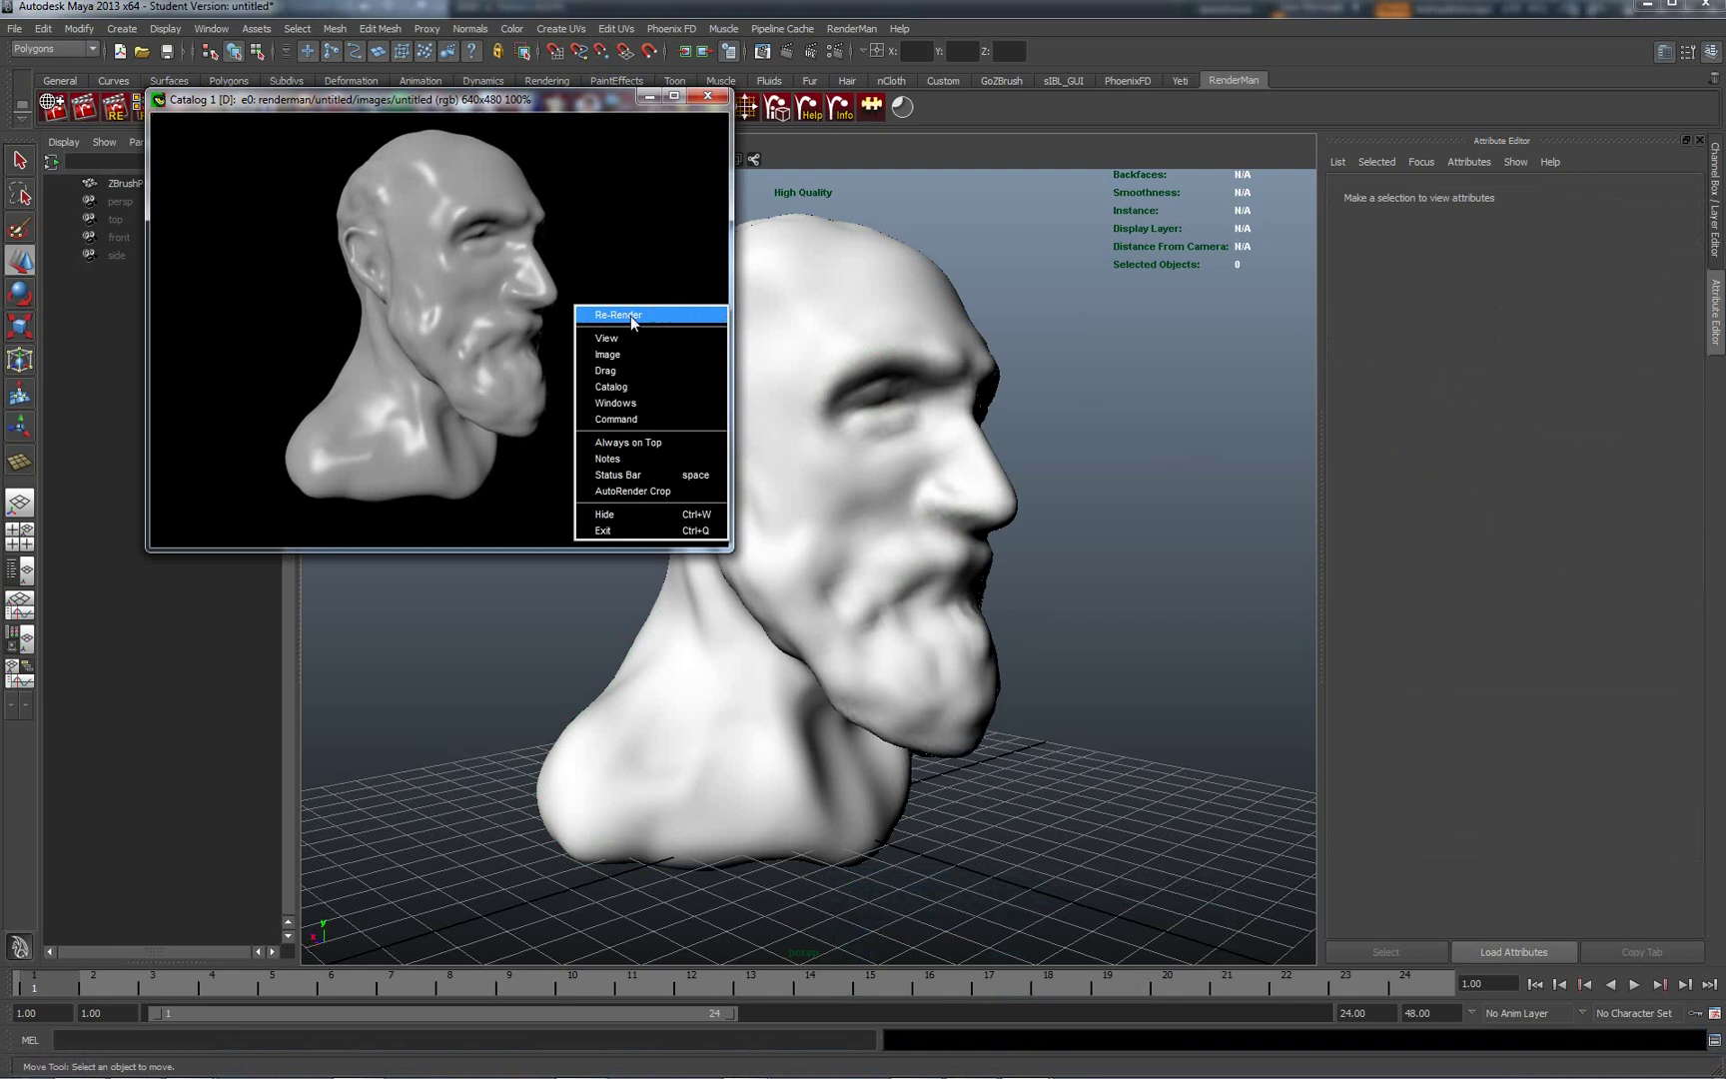
pyautogui.click(647, 444)
pyautogui.rightClick(578, 322)
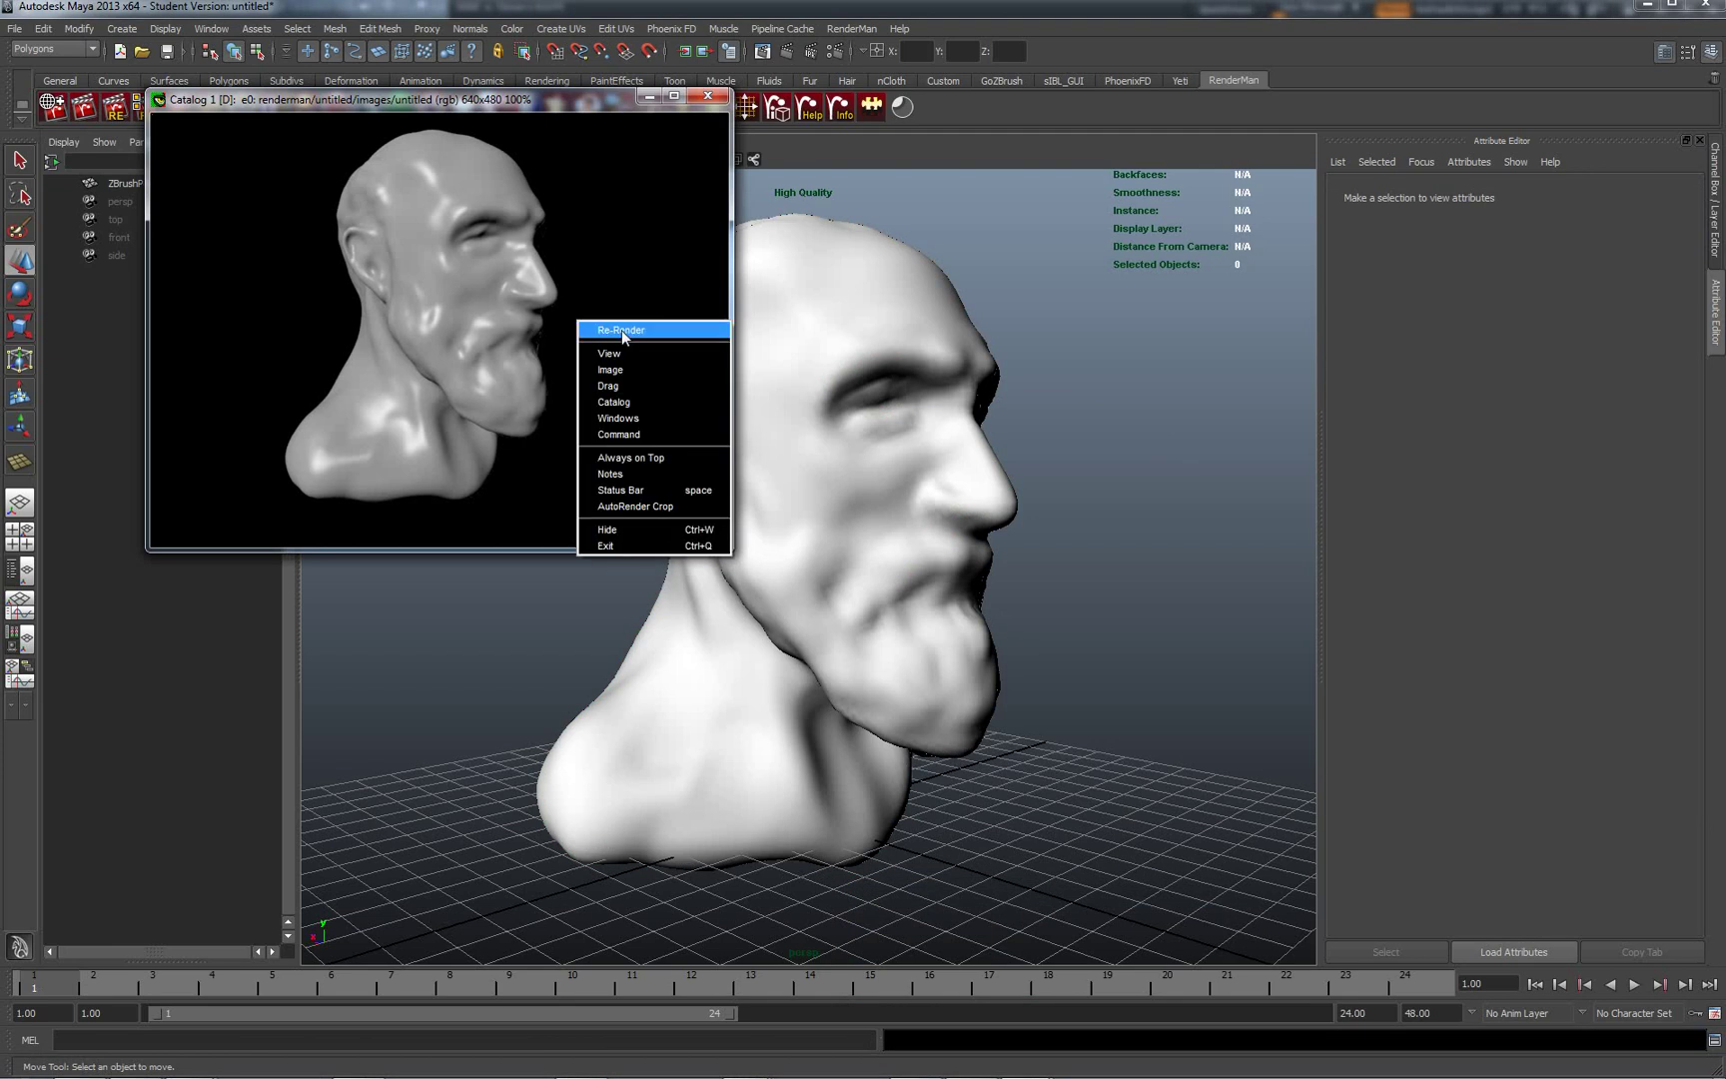
pyautogui.click(630, 334)
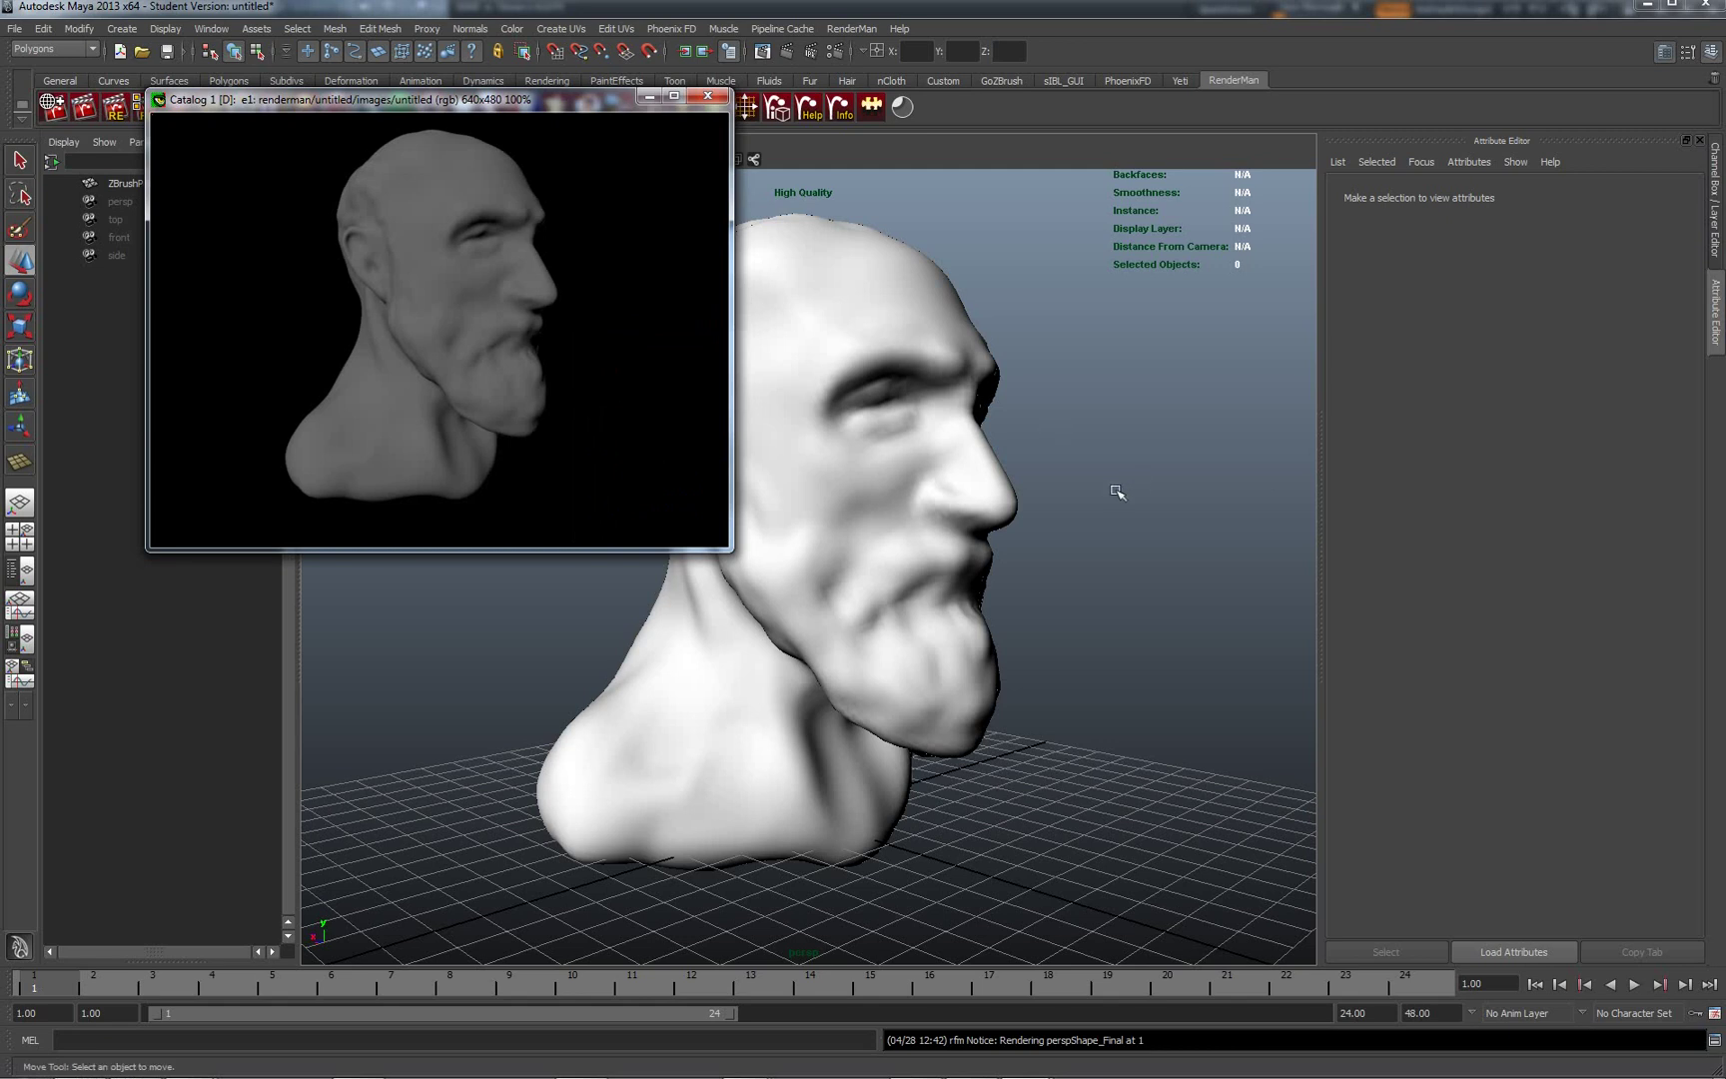
# - Dolly the camera closer to the head, re-render, and switch over to ZBrush
pyautogui.keyDown('alt'); pyautogui.moveTo(1121, 487); pyautogui.dragTo(1224, 555, button='right'); pyautogui.keyUp('alt')
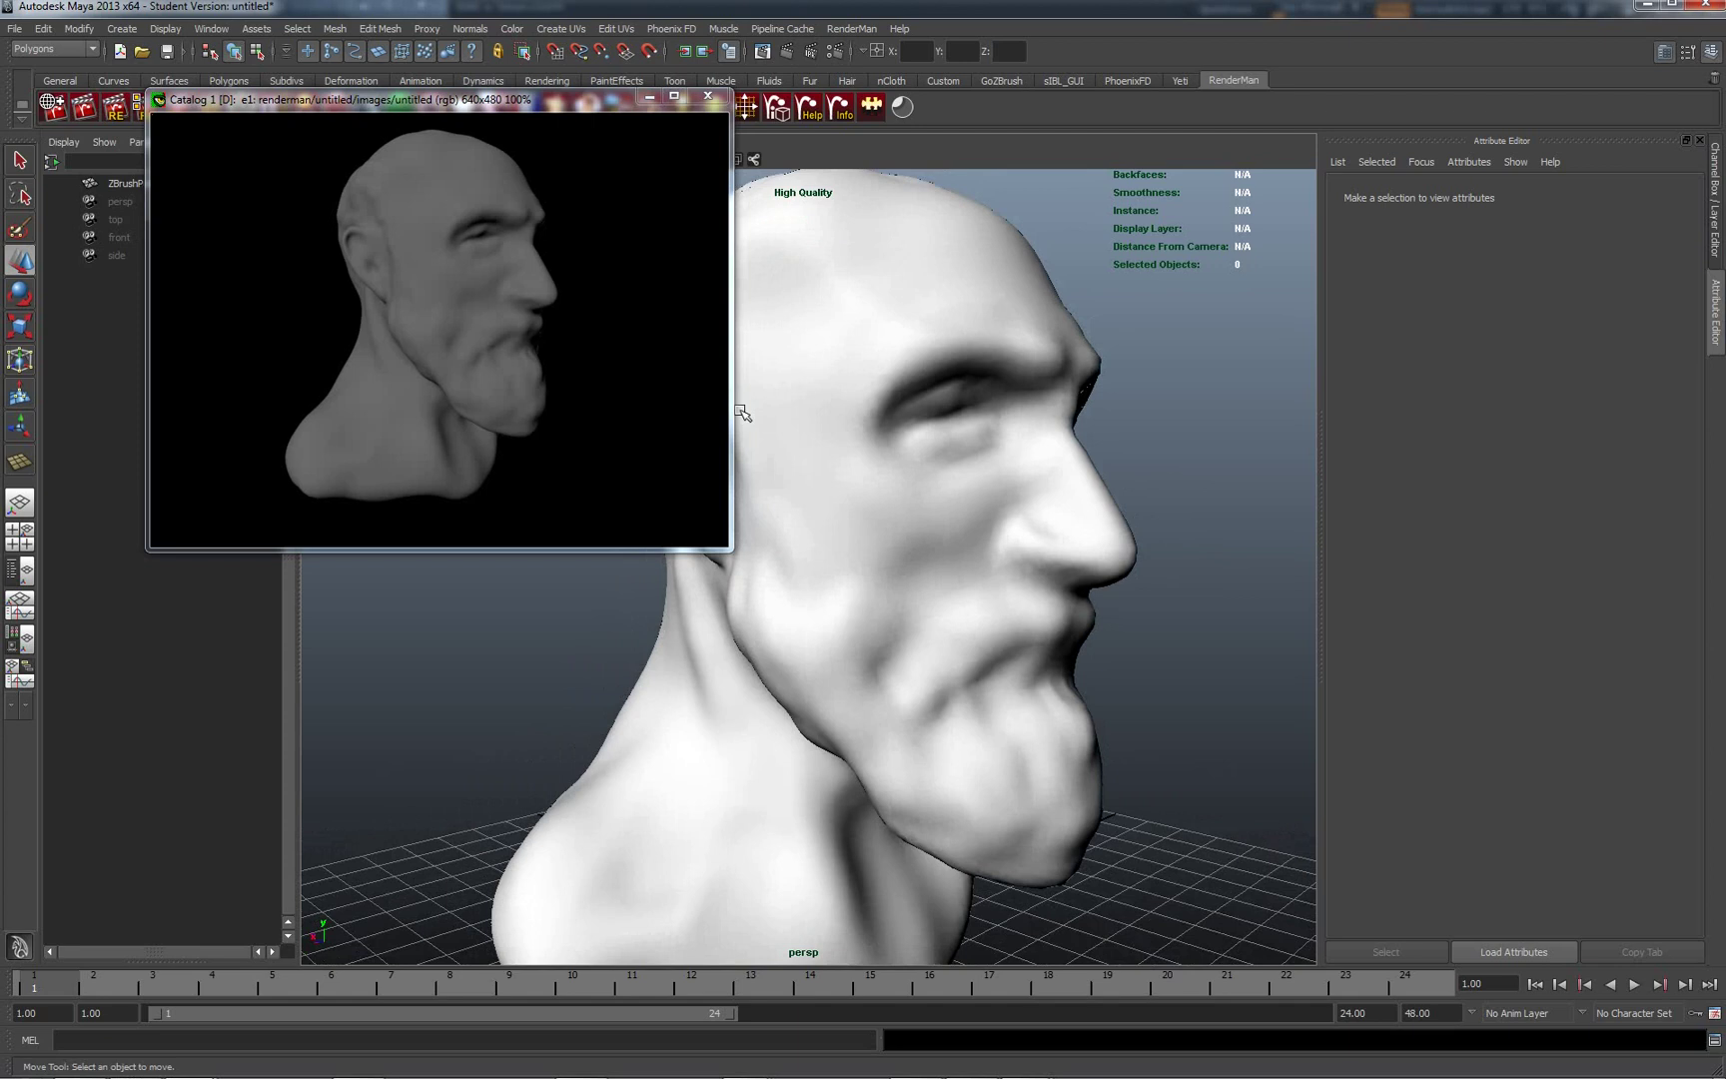
pyautogui.rightClick(604, 346)
pyautogui.click(649, 351)
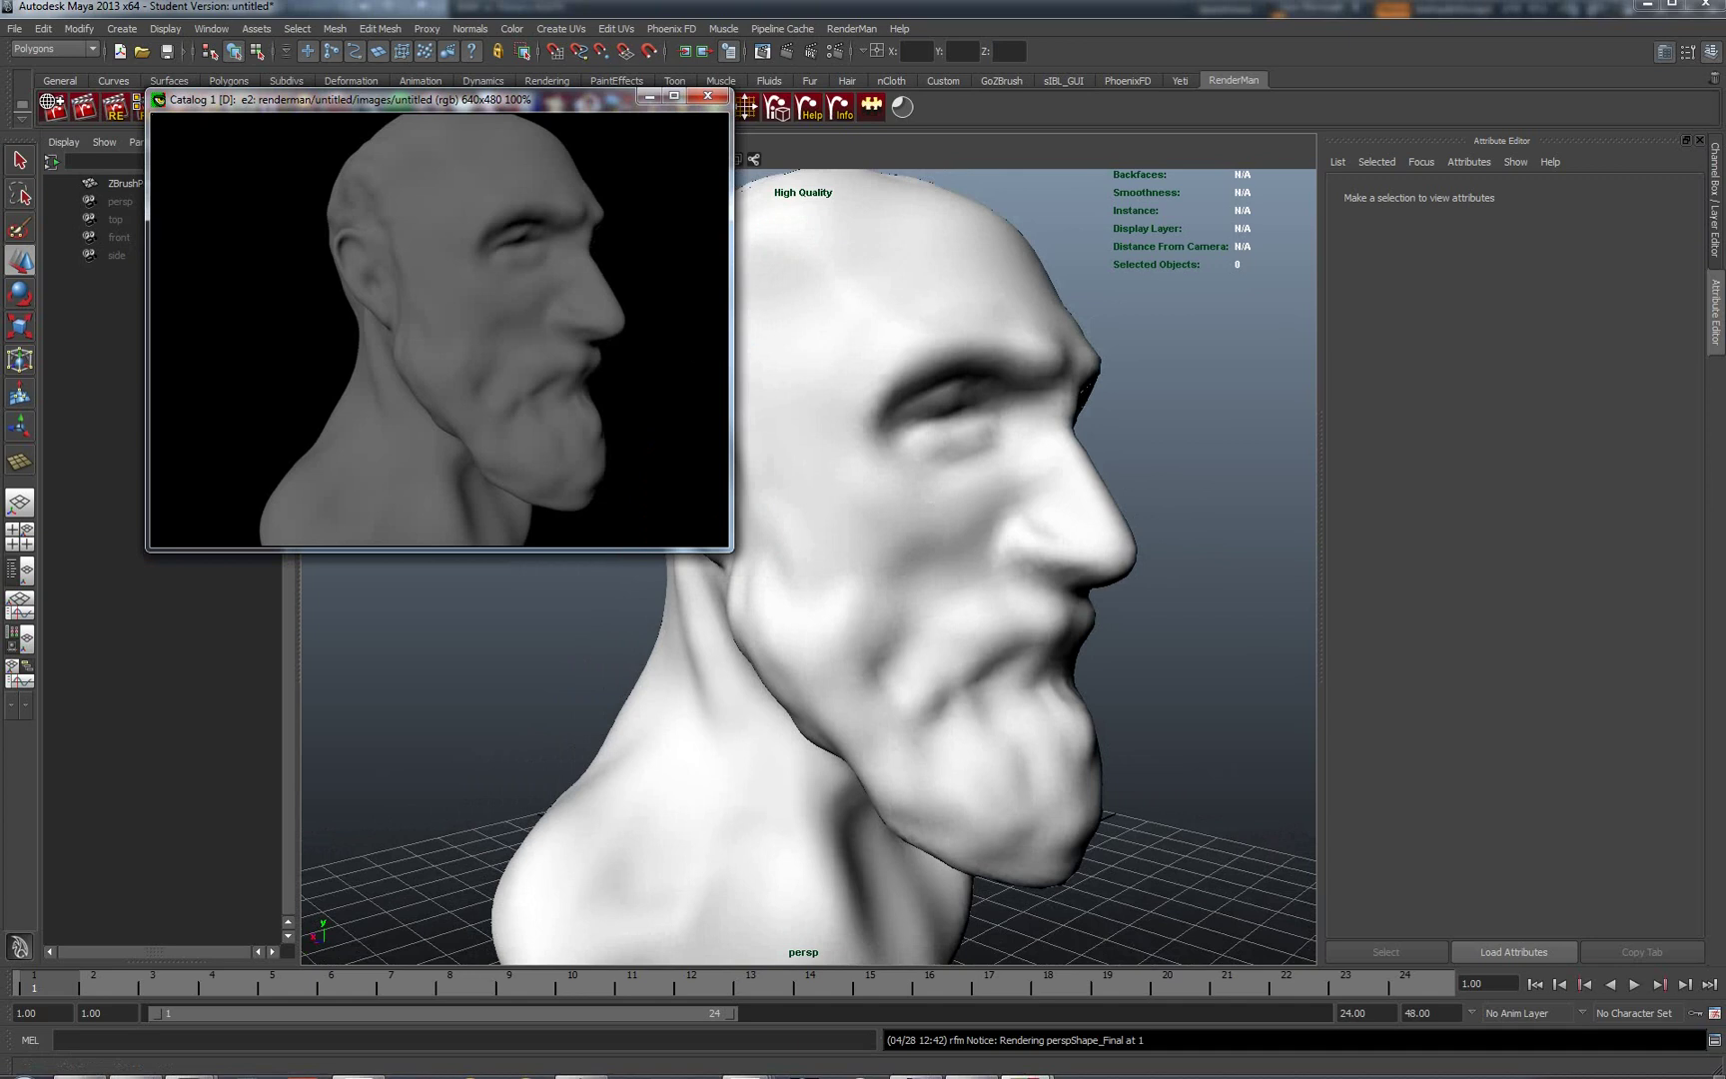
pyautogui.moveTo(533, 1071)
pyautogui.click(359, 1063)
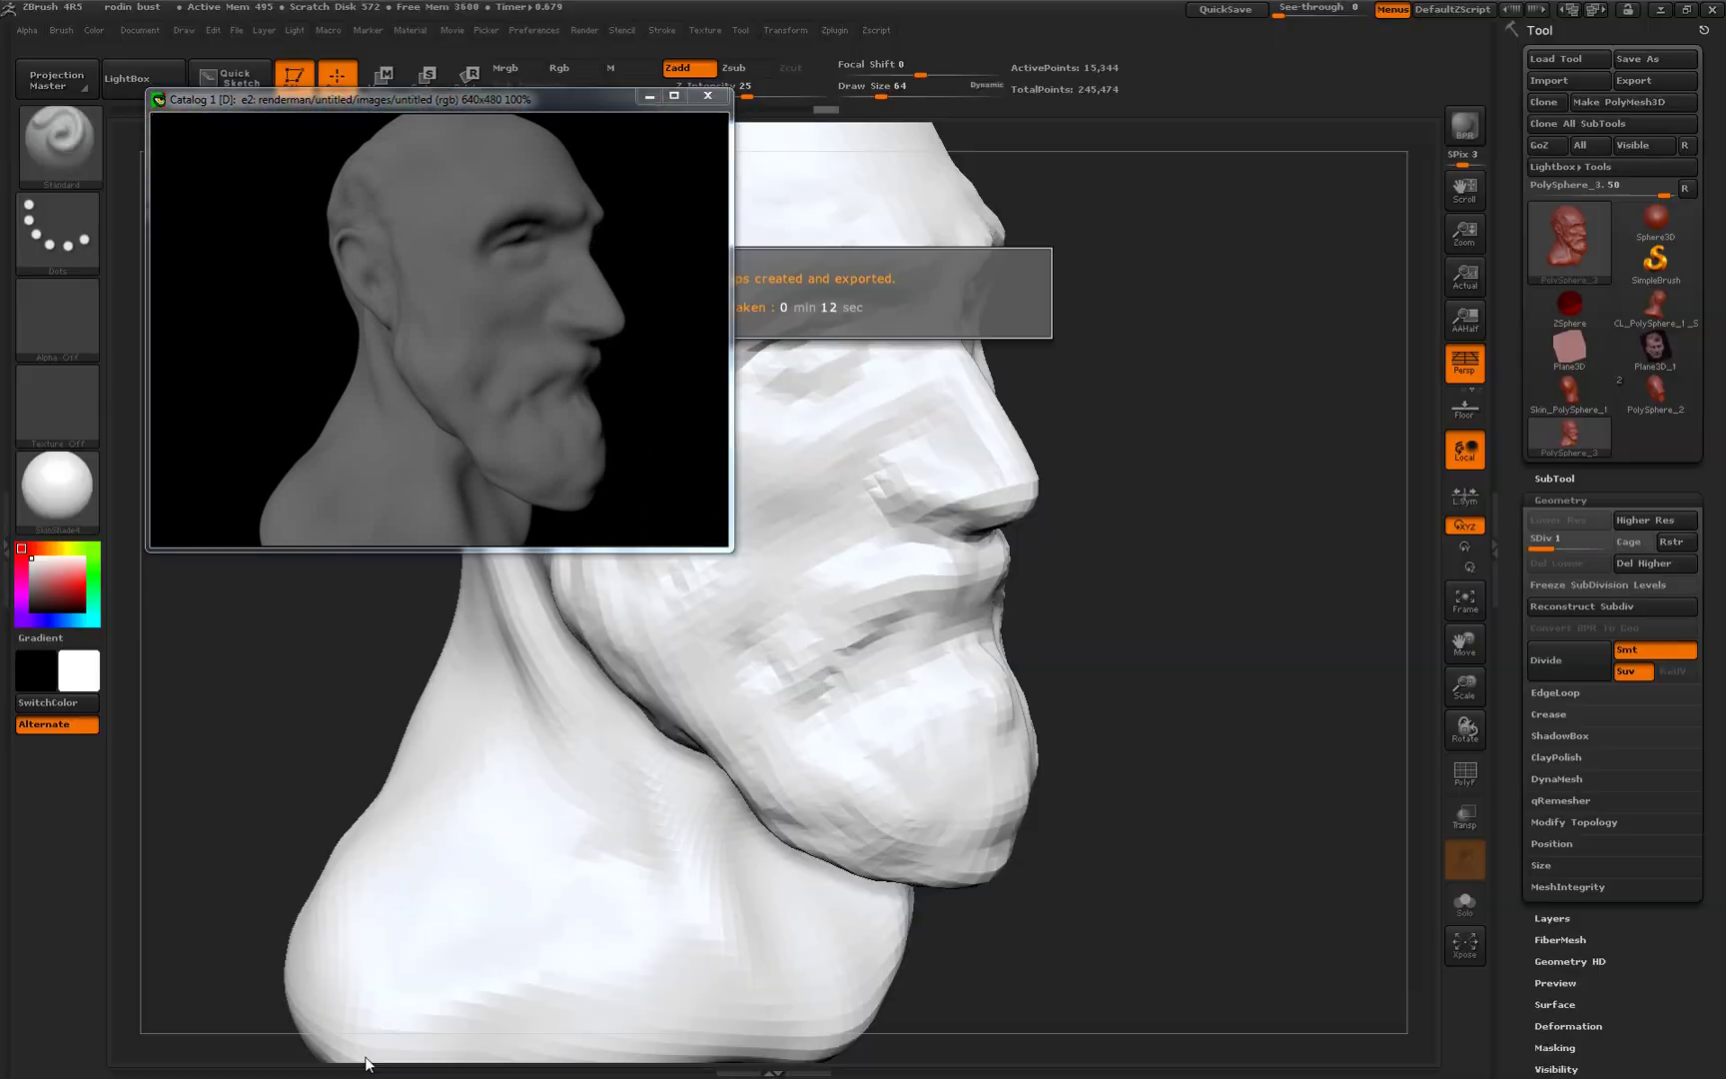
# - Move the catalog window aside, raise the bust to SDiv 3, and rotate to inspect detail
pyautogui.moveTo(566, 103); pyautogui.dragTo(1018, 685)
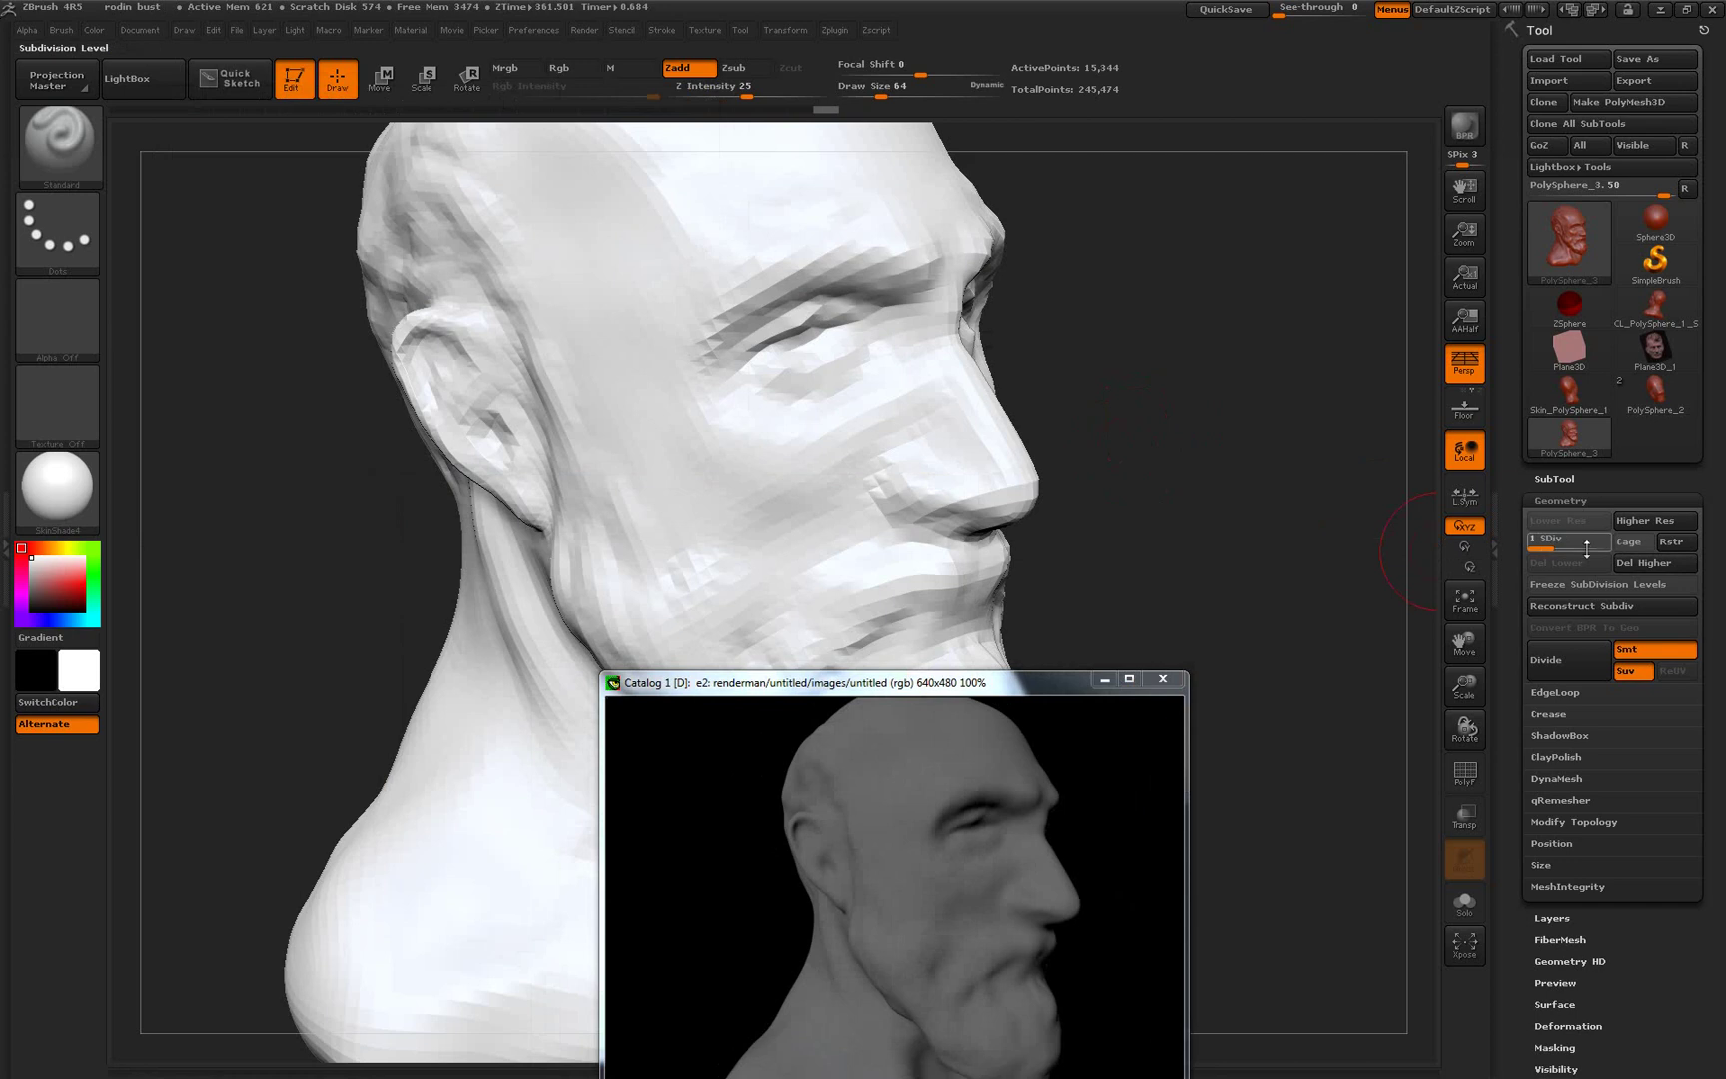
pyautogui.moveTo(1554, 546); pyautogui.dragTo(1596, 546)
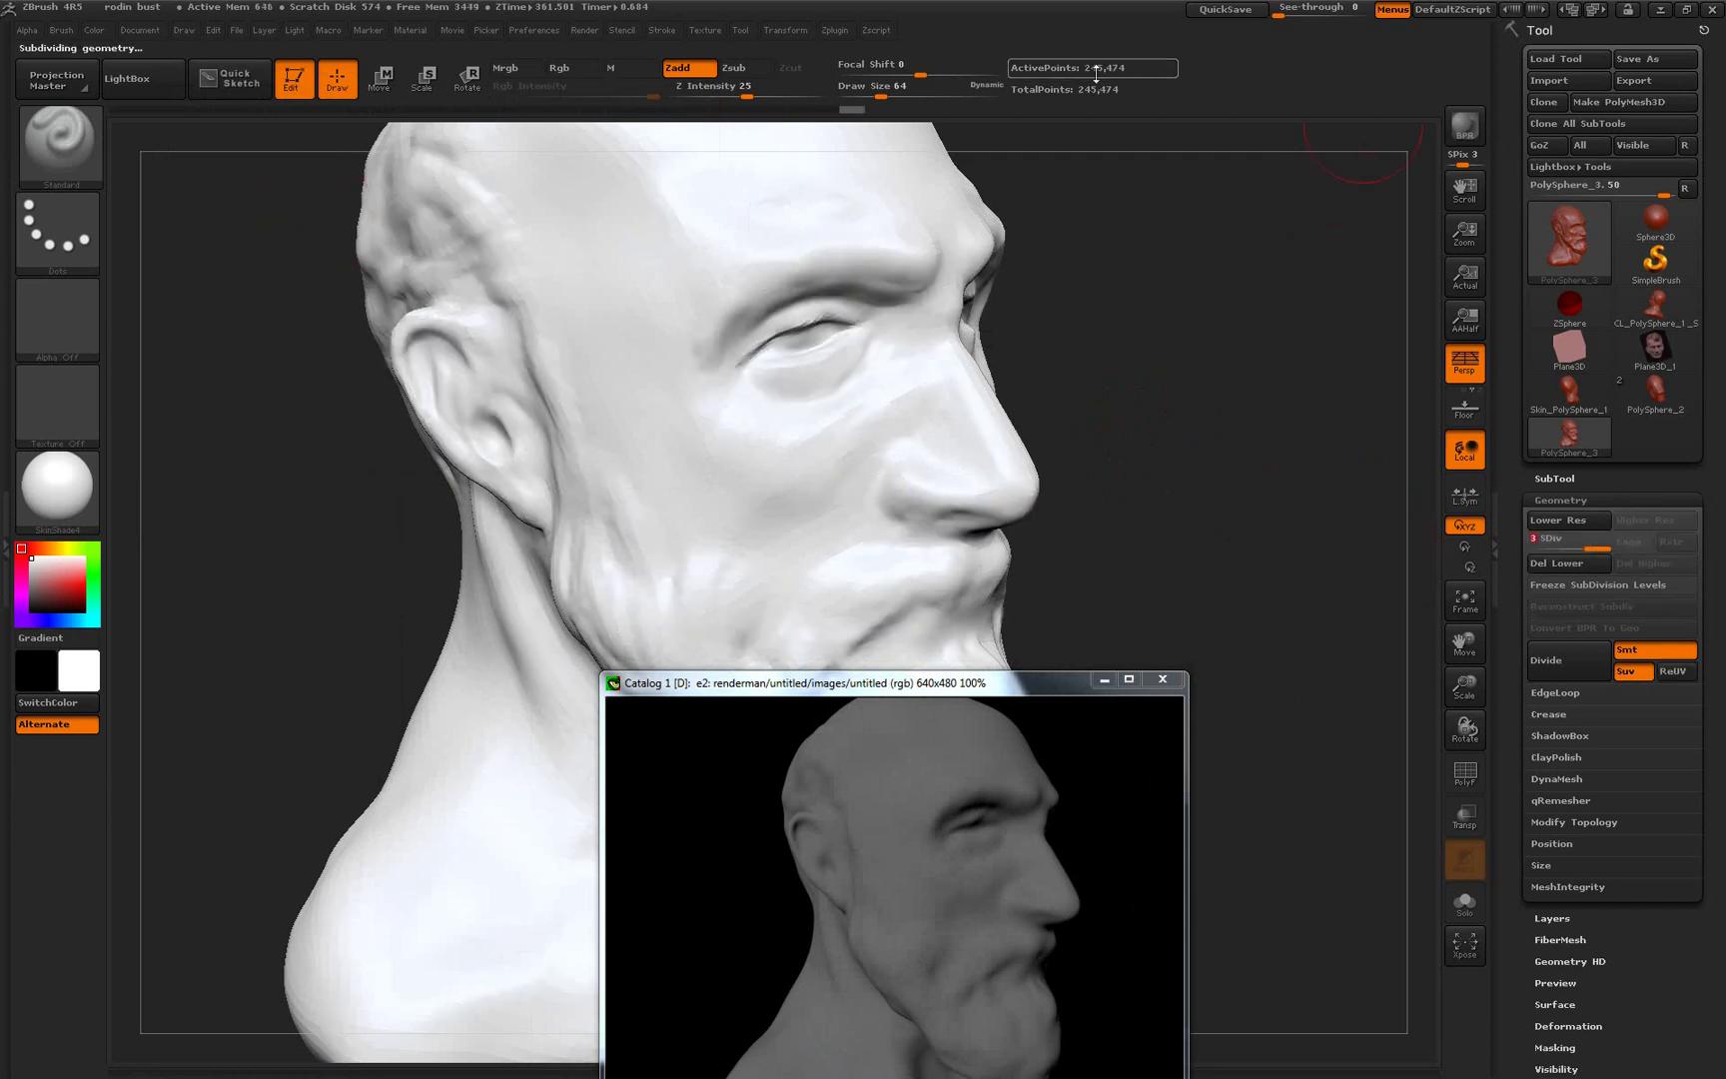
pyautogui.moveTo(1219, 485)
pyautogui.mouseDown()
pyautogui.moveTo(1195, 432)
pyautogui.moveTo(1244, 513)
pyautogui.moveTo(1218, 489)
pyautogui.moveTo(1253, 493)
pyautogui.moveTo(1239, 505)
pyautogui.mouseUp()
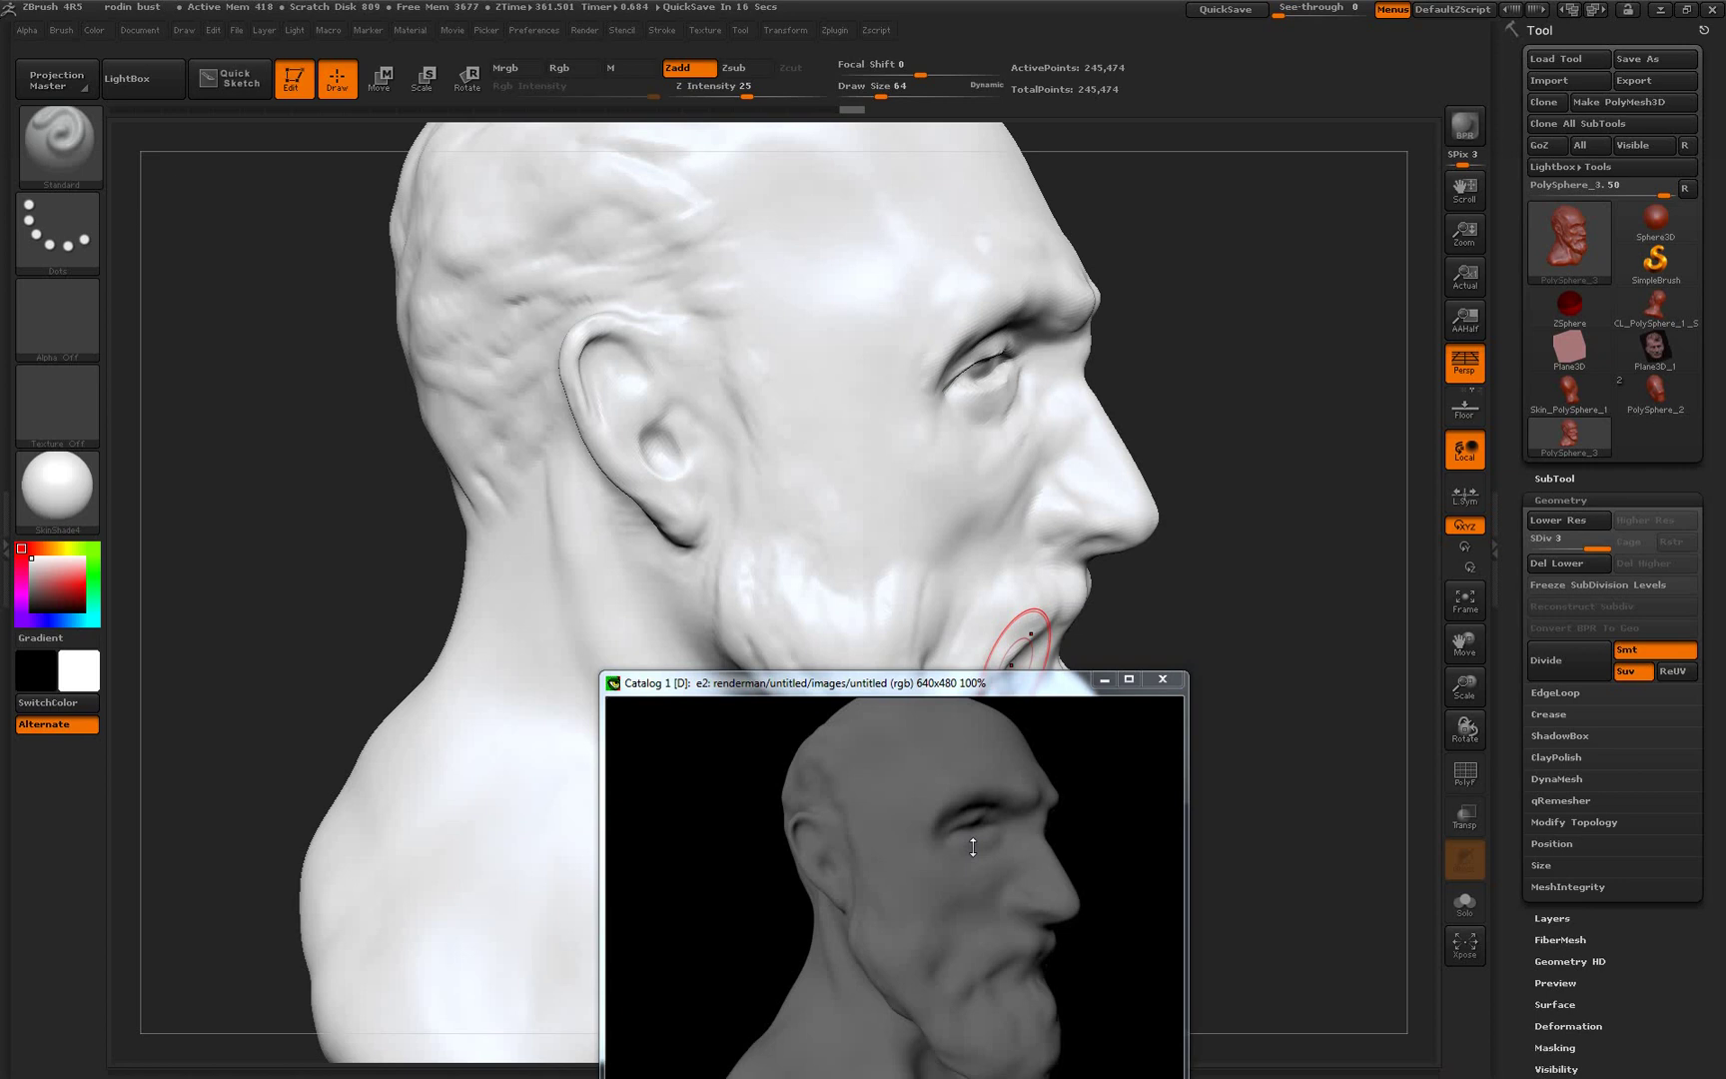
# - Minimize the catalog window and return the bust to subdivision level 1, facing front
pyautogui.click(1101, 679)
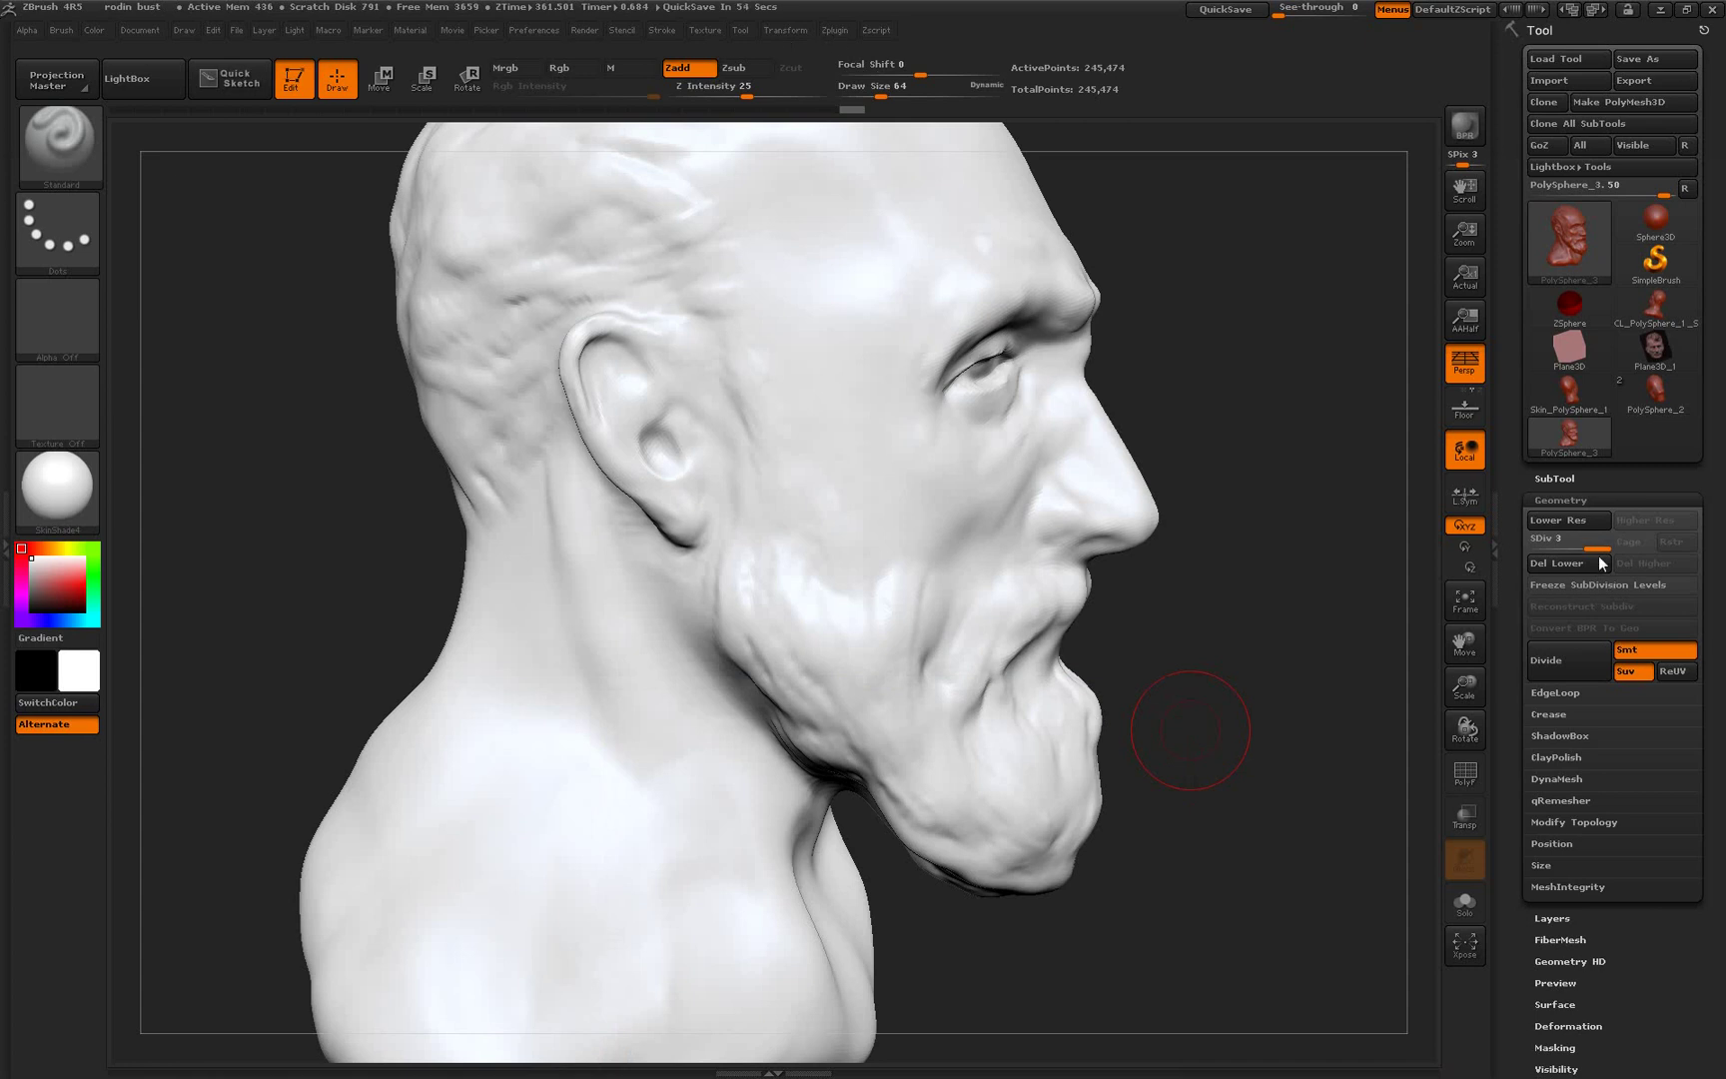
pyautogui.moveTo(1597, 549); pyautogui.dragTo(1519, 548)
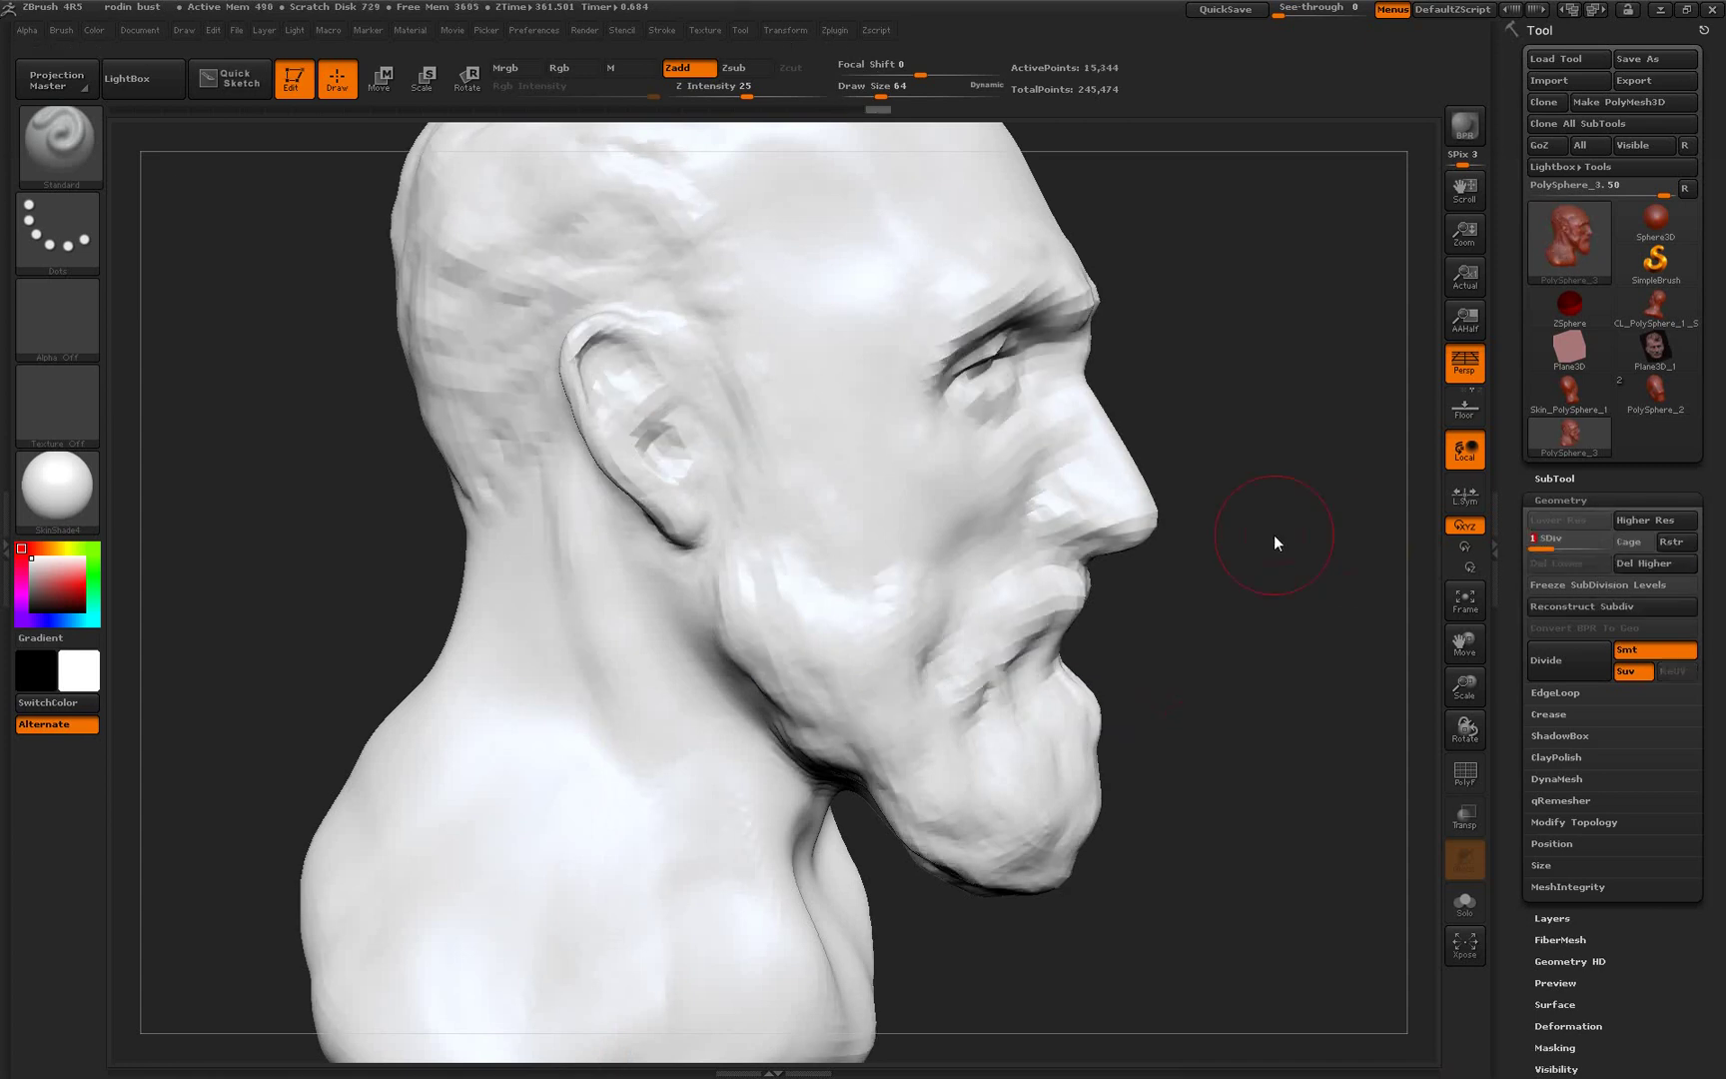
pyautogui.moveTo(1275, 536); pyautogui.dragTo(1192, 535)
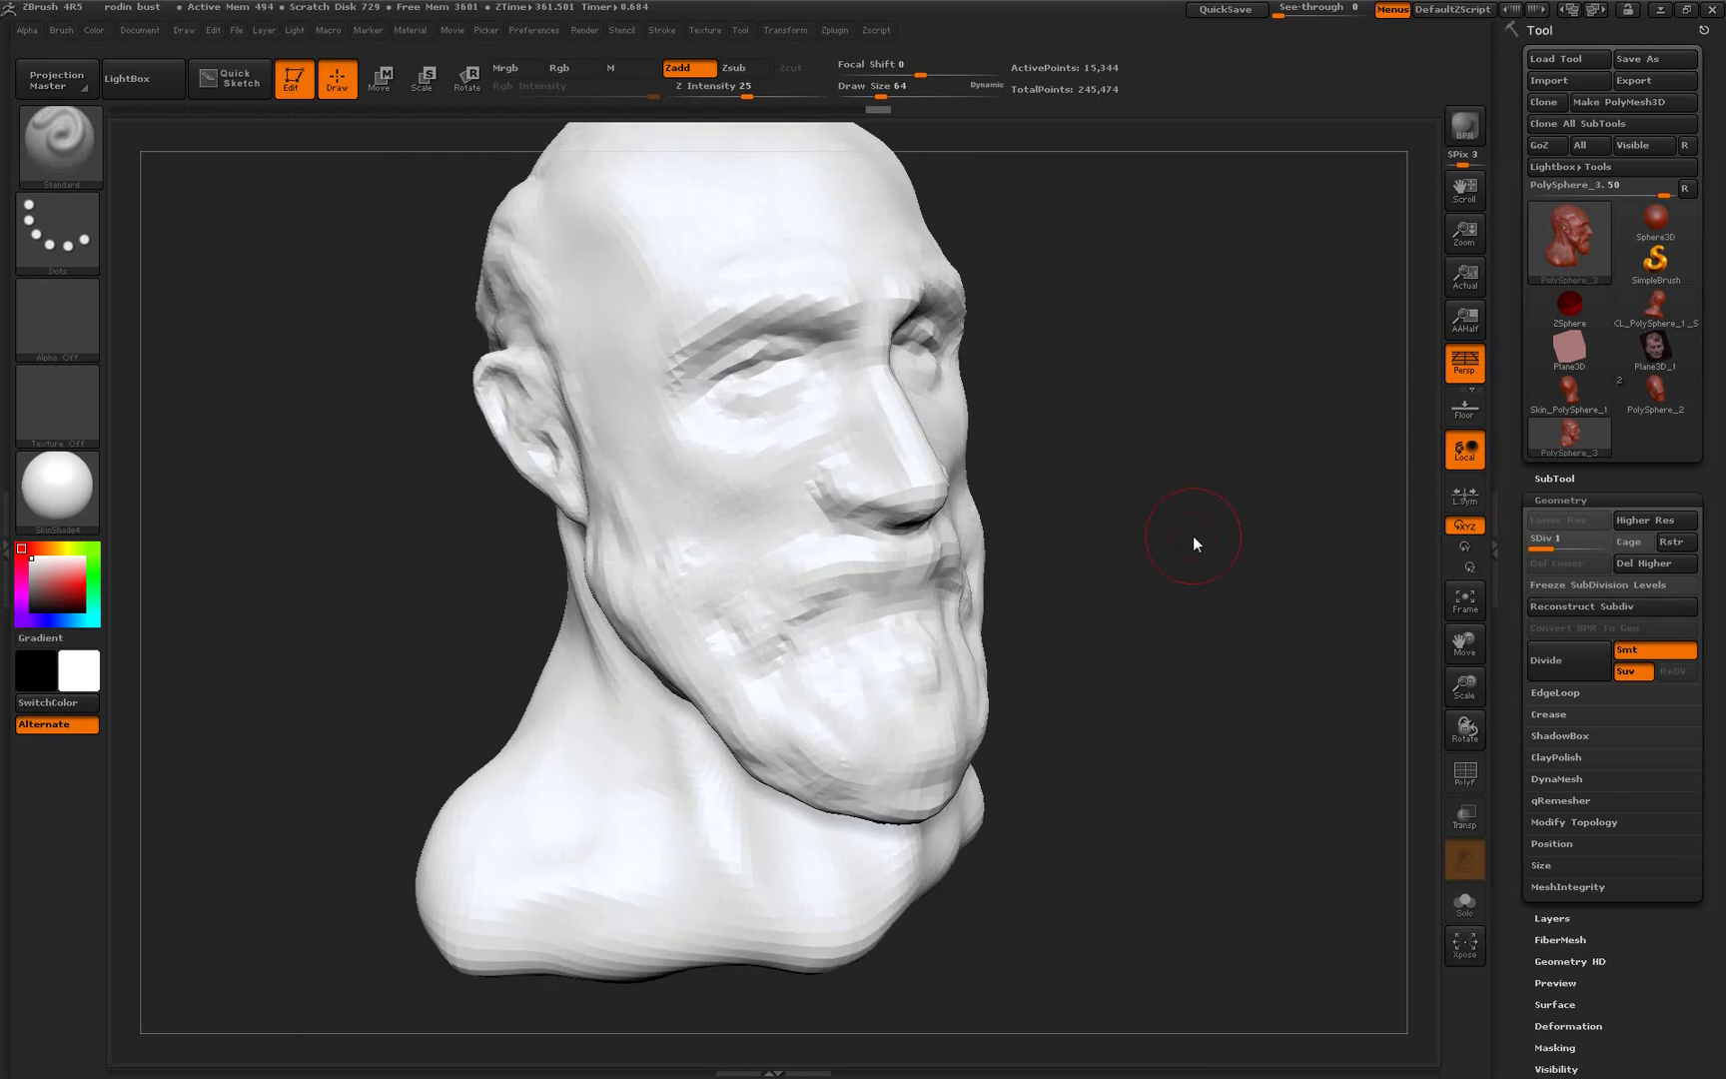
# - Create all maps in Multi Map Exporter with a 4096 tangent normal map enabled
pyautogui.click(788, 29)
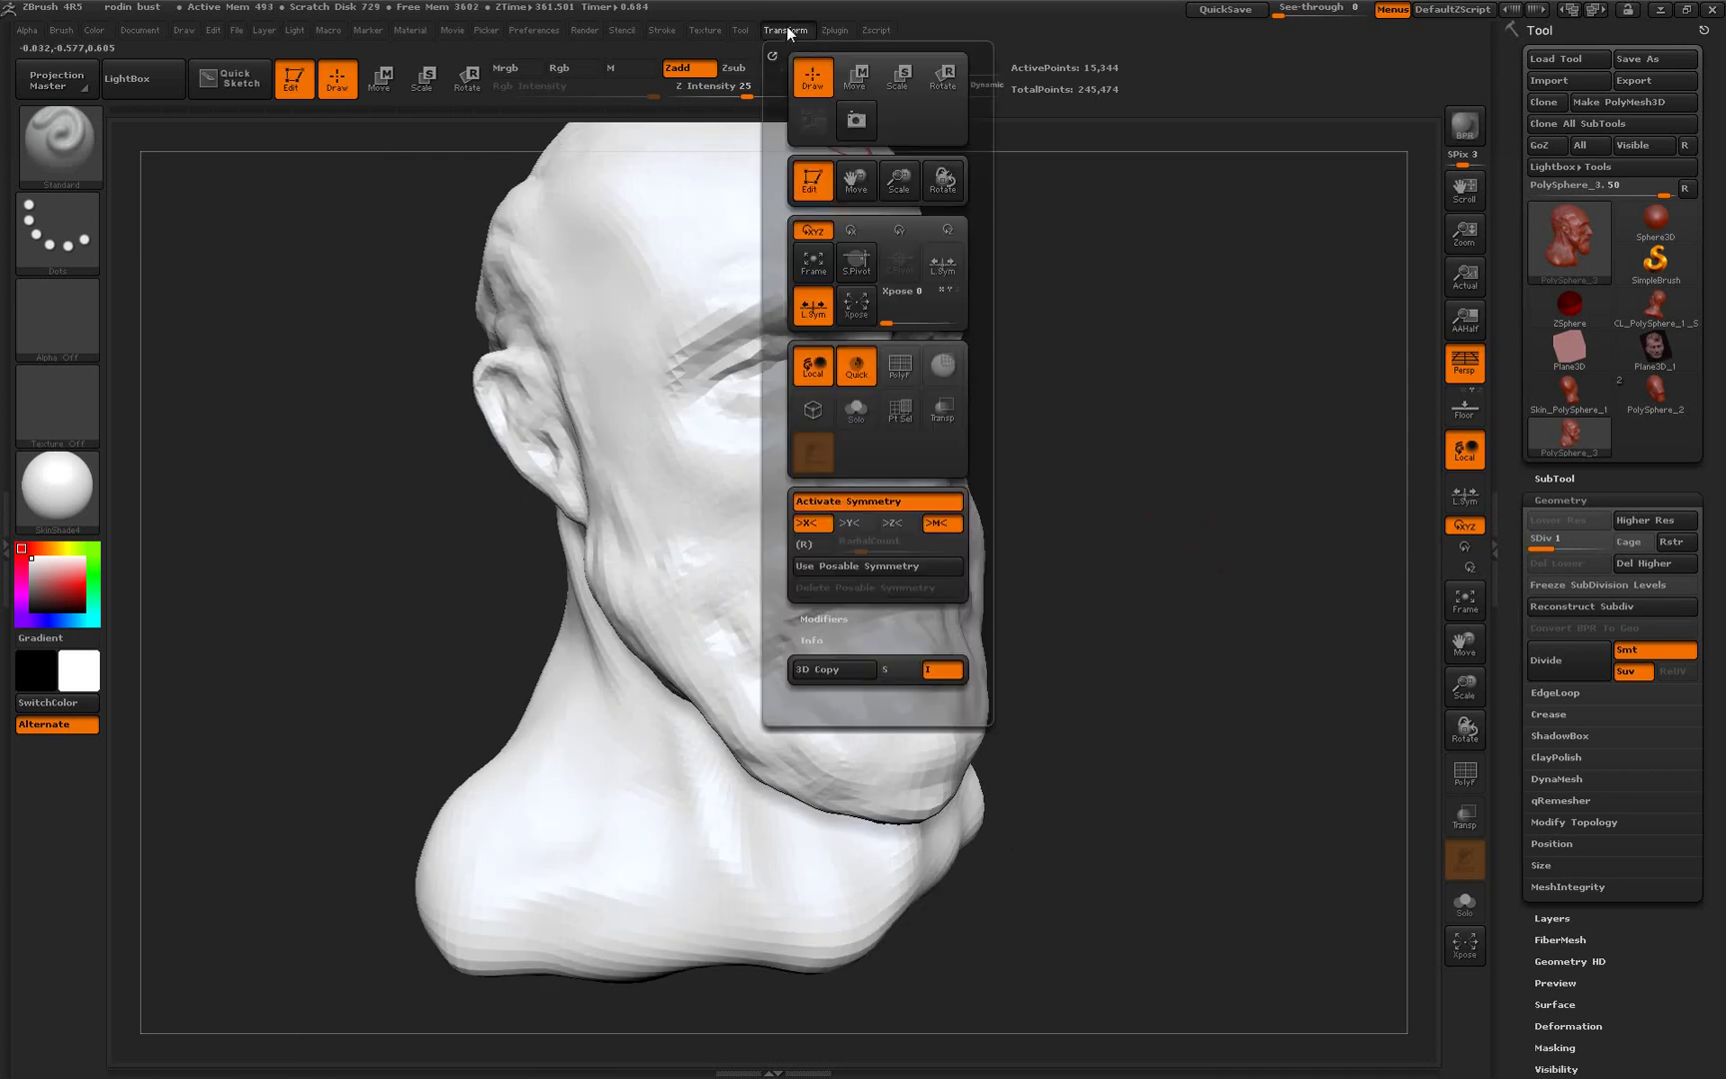
pyautogui.moveTo(836, 32)
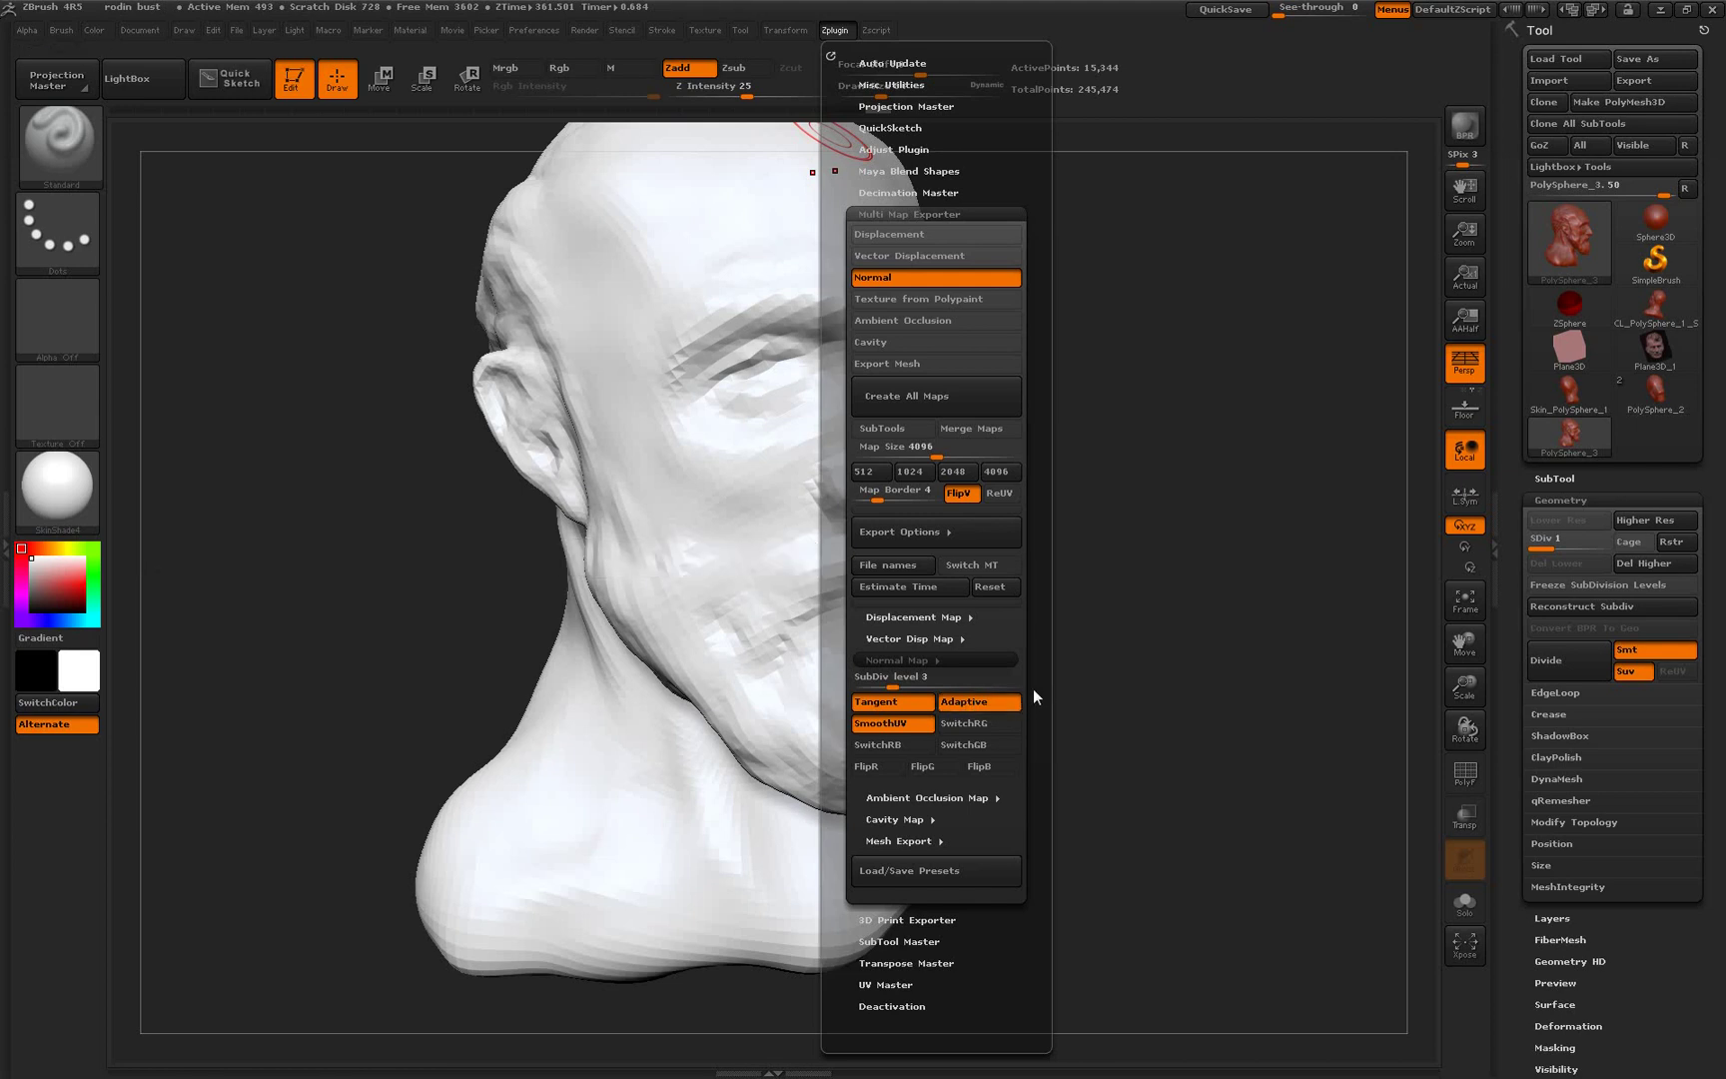
pyautogui.click(912, 400)
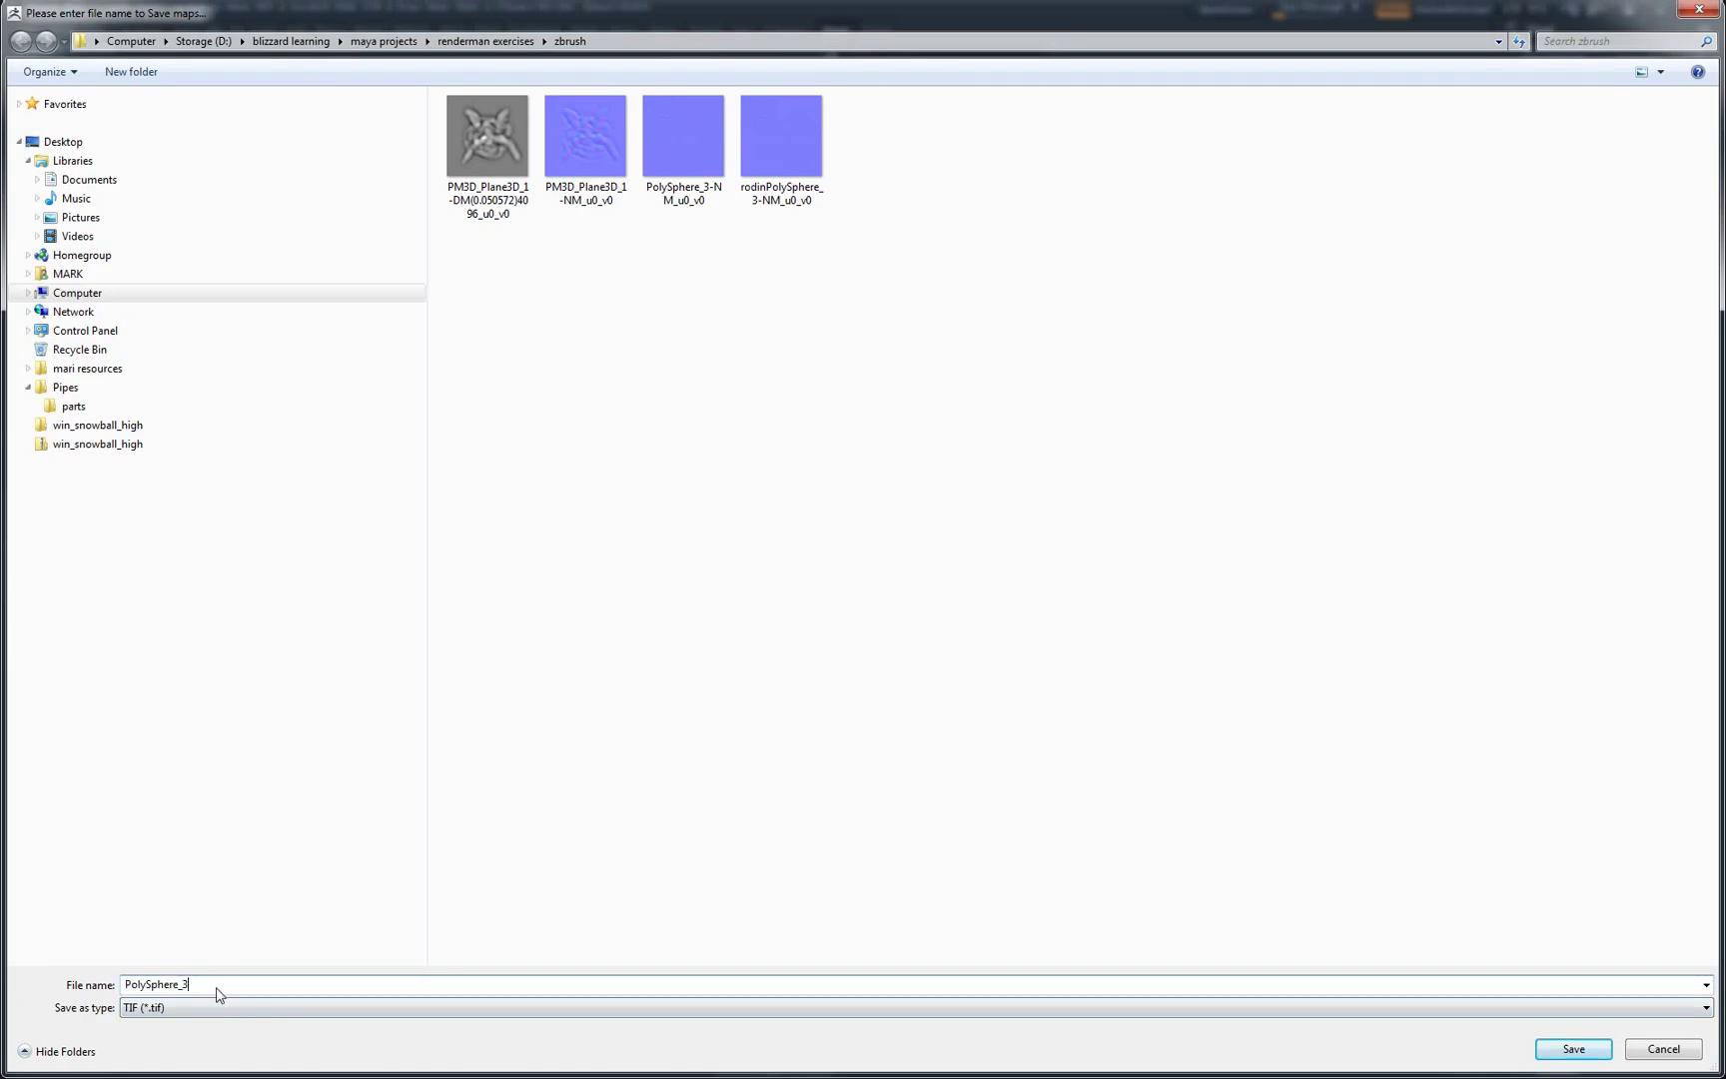
# - Save the exported maps as 'rodin bust' in the zbrush exercises folder
pyautogui.write('ro')
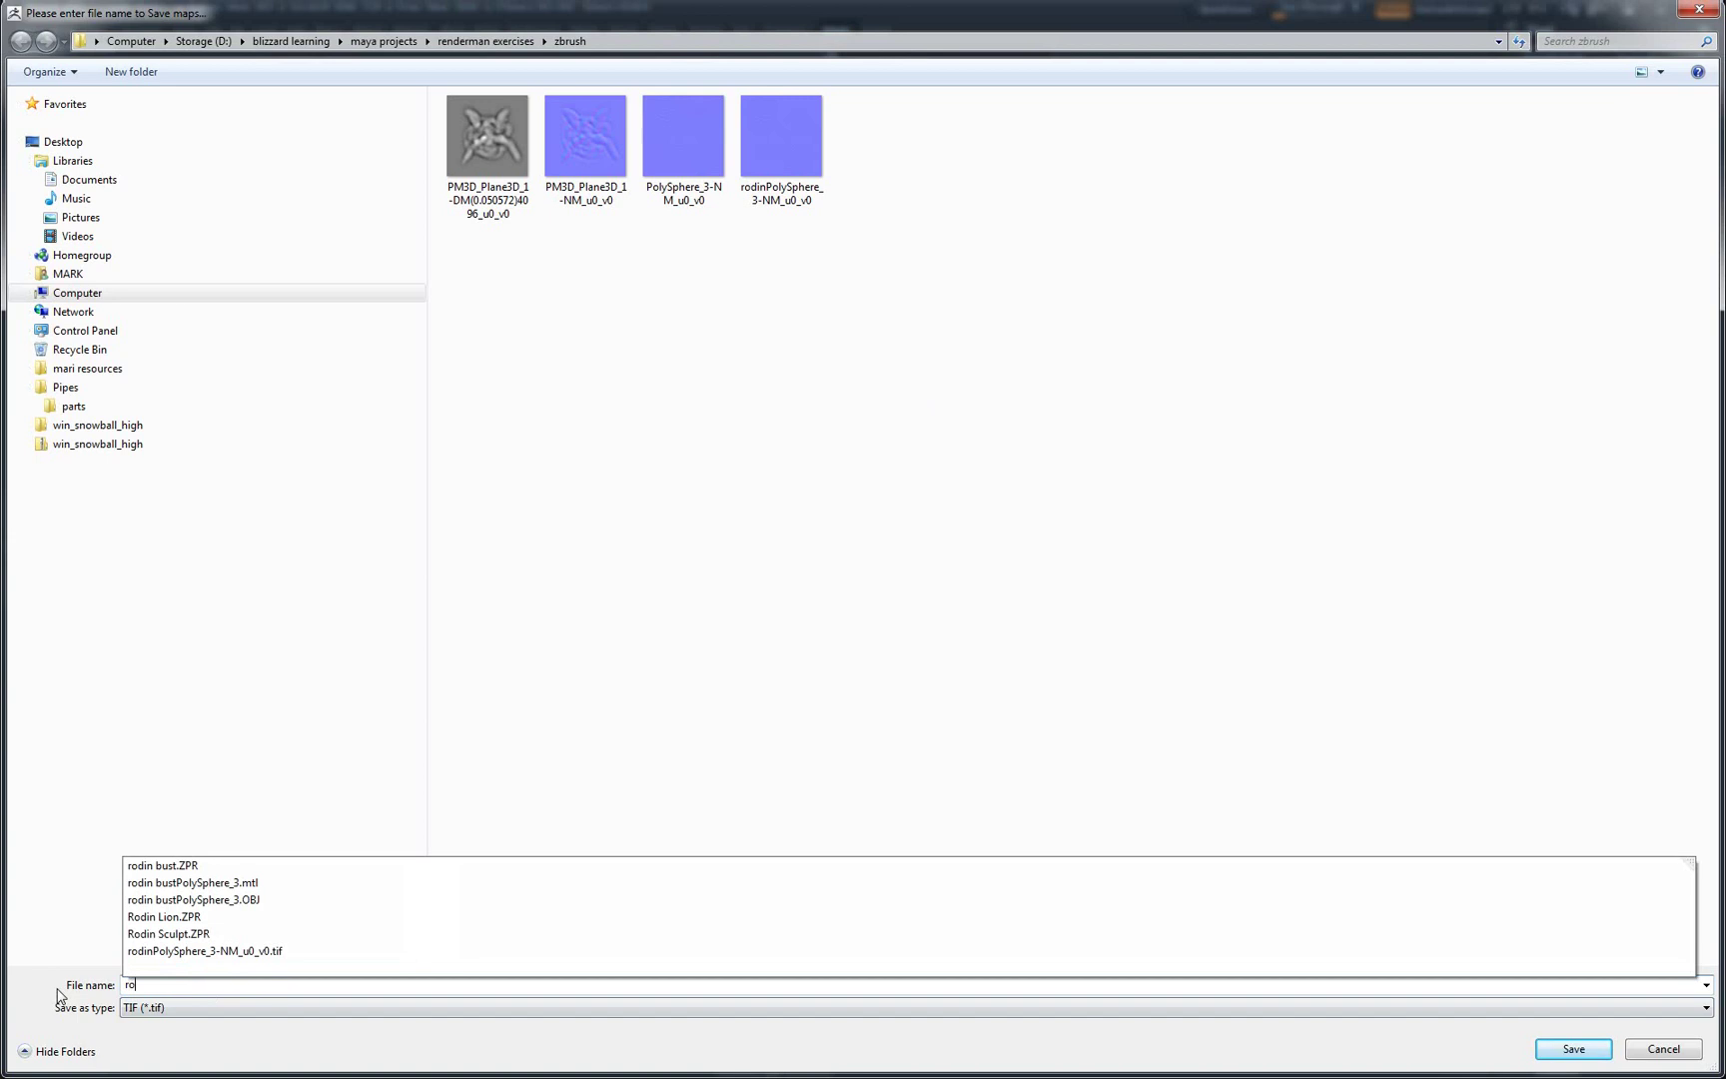
pyautogui.write('din bust')
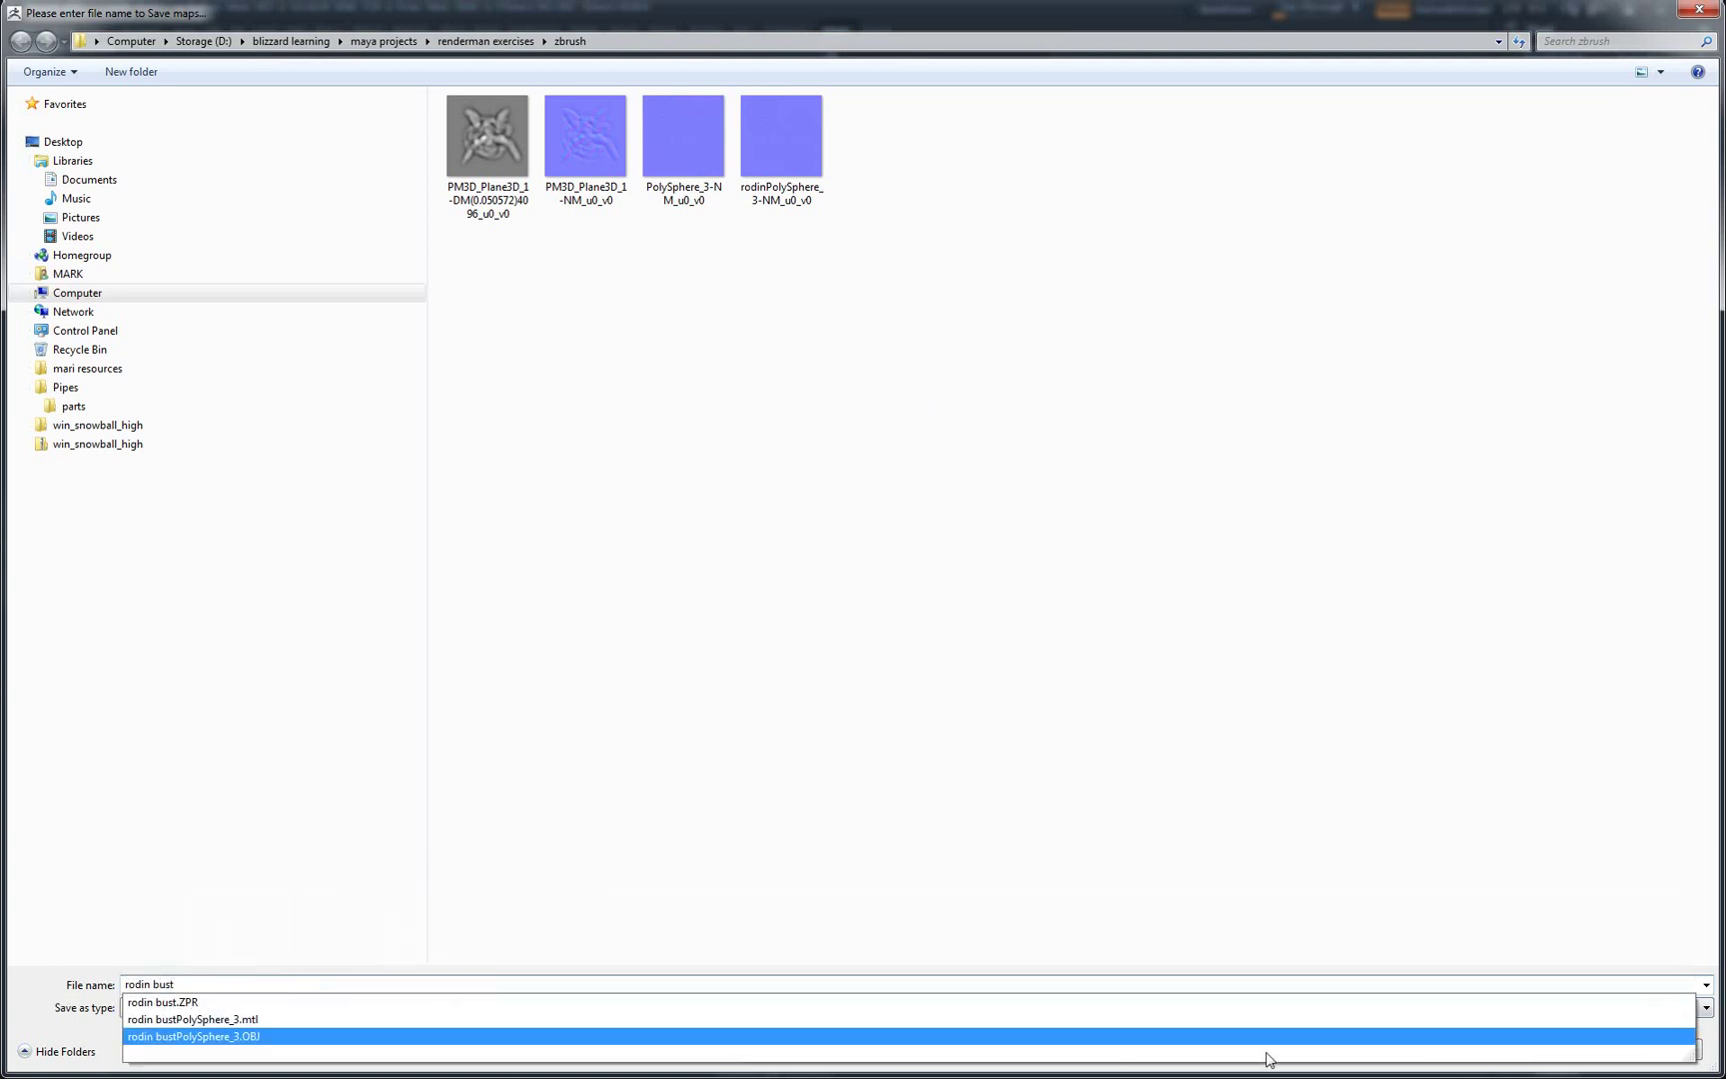
pyautogui.click(1714, 1041)
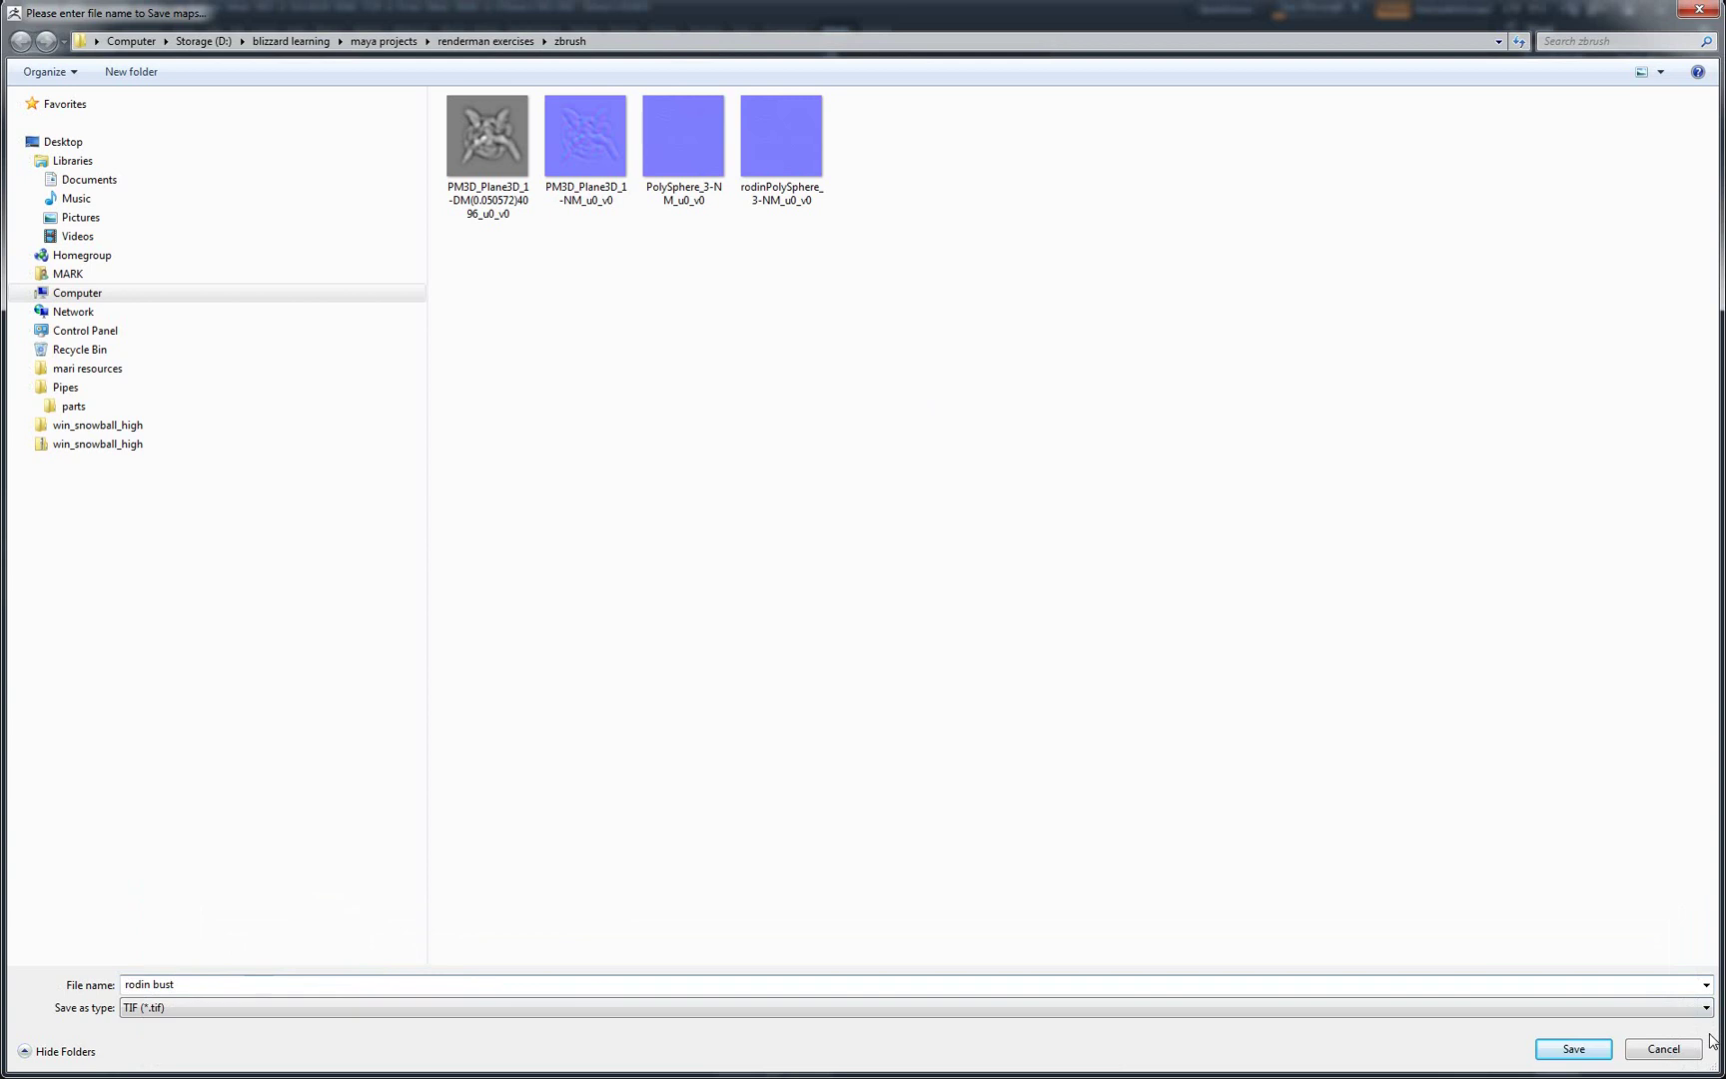
pyautogui.click(1568, 1050)
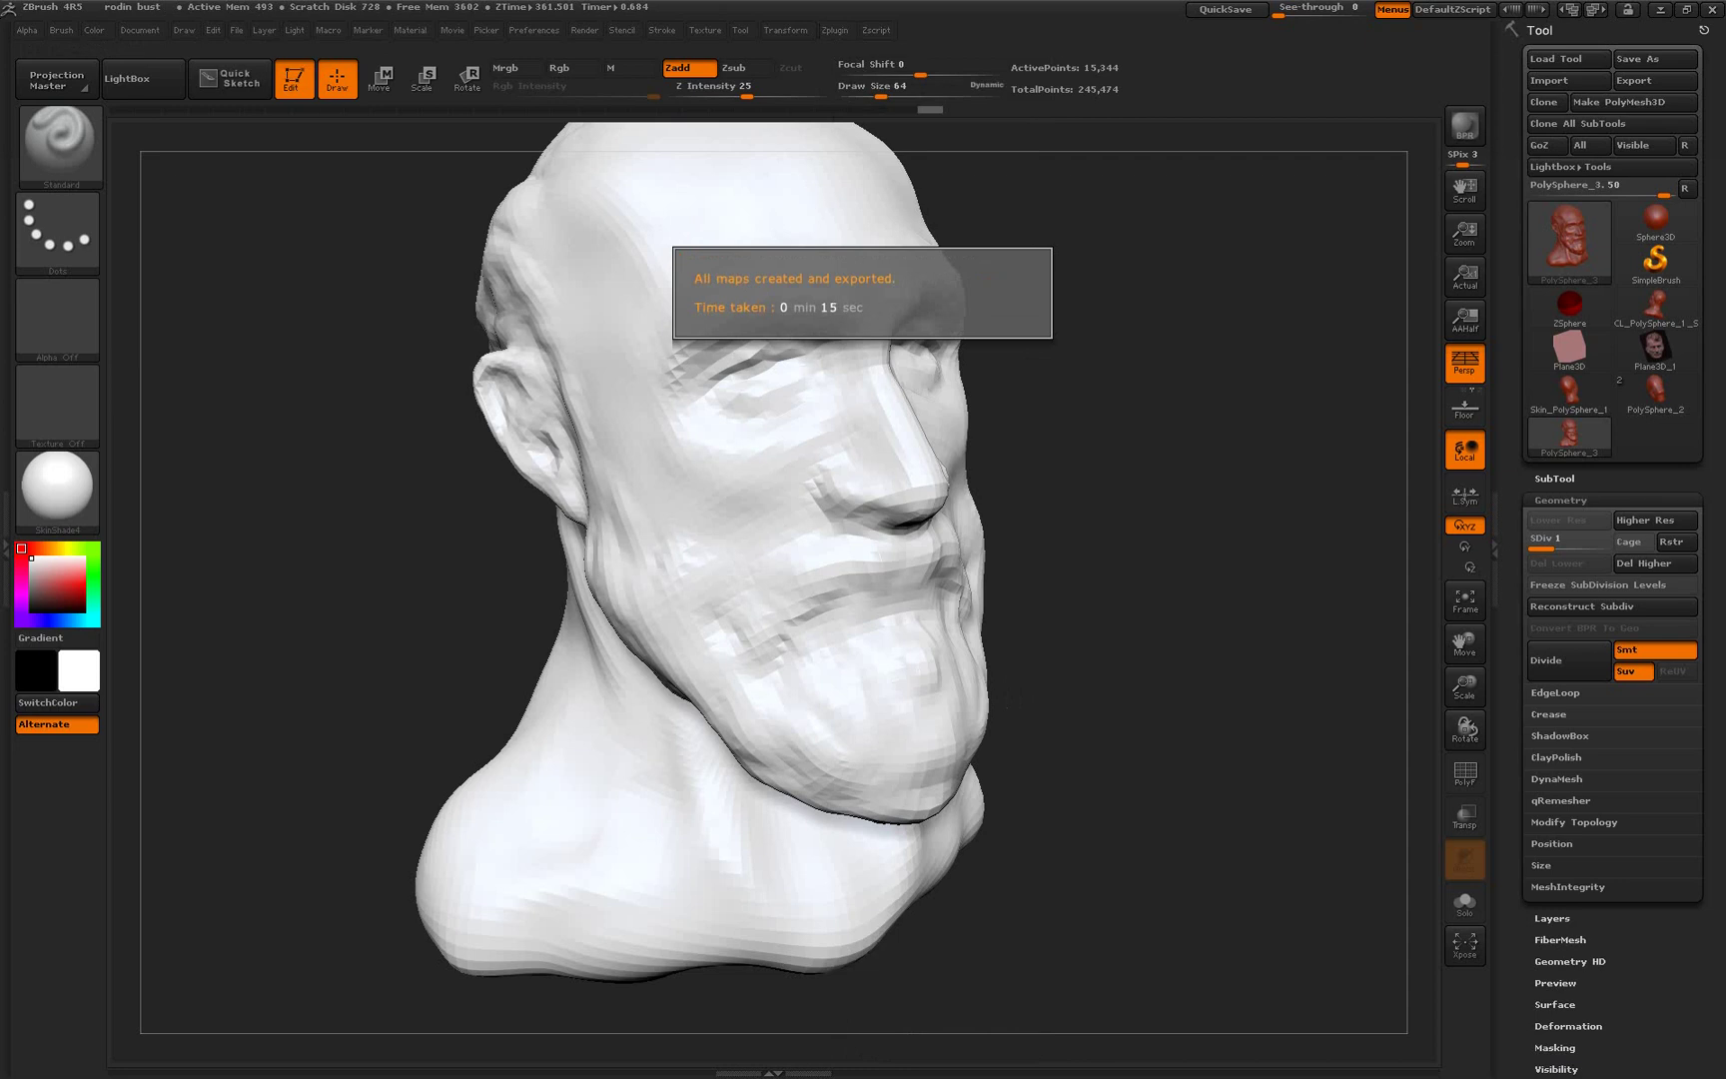
# - Switch back to the Maya scene and select the bust mesh
pyautogui.press('super')
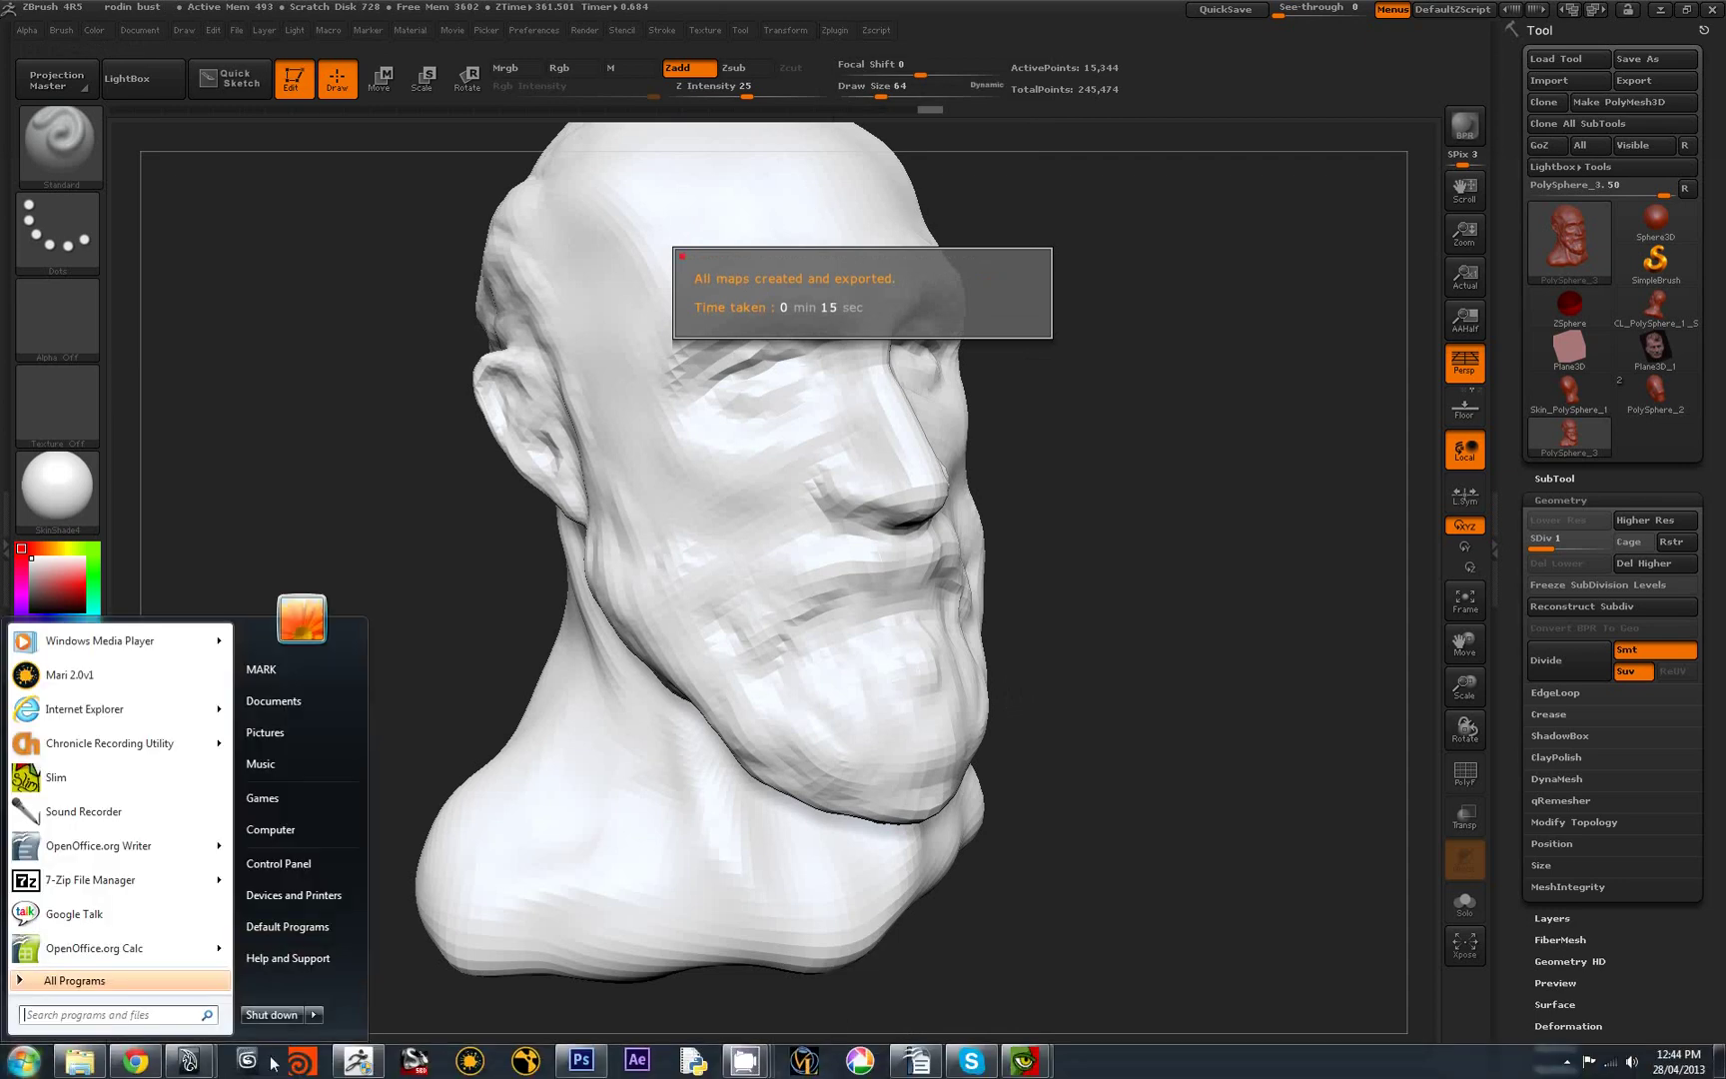
pyautogui.click(212, 1065)
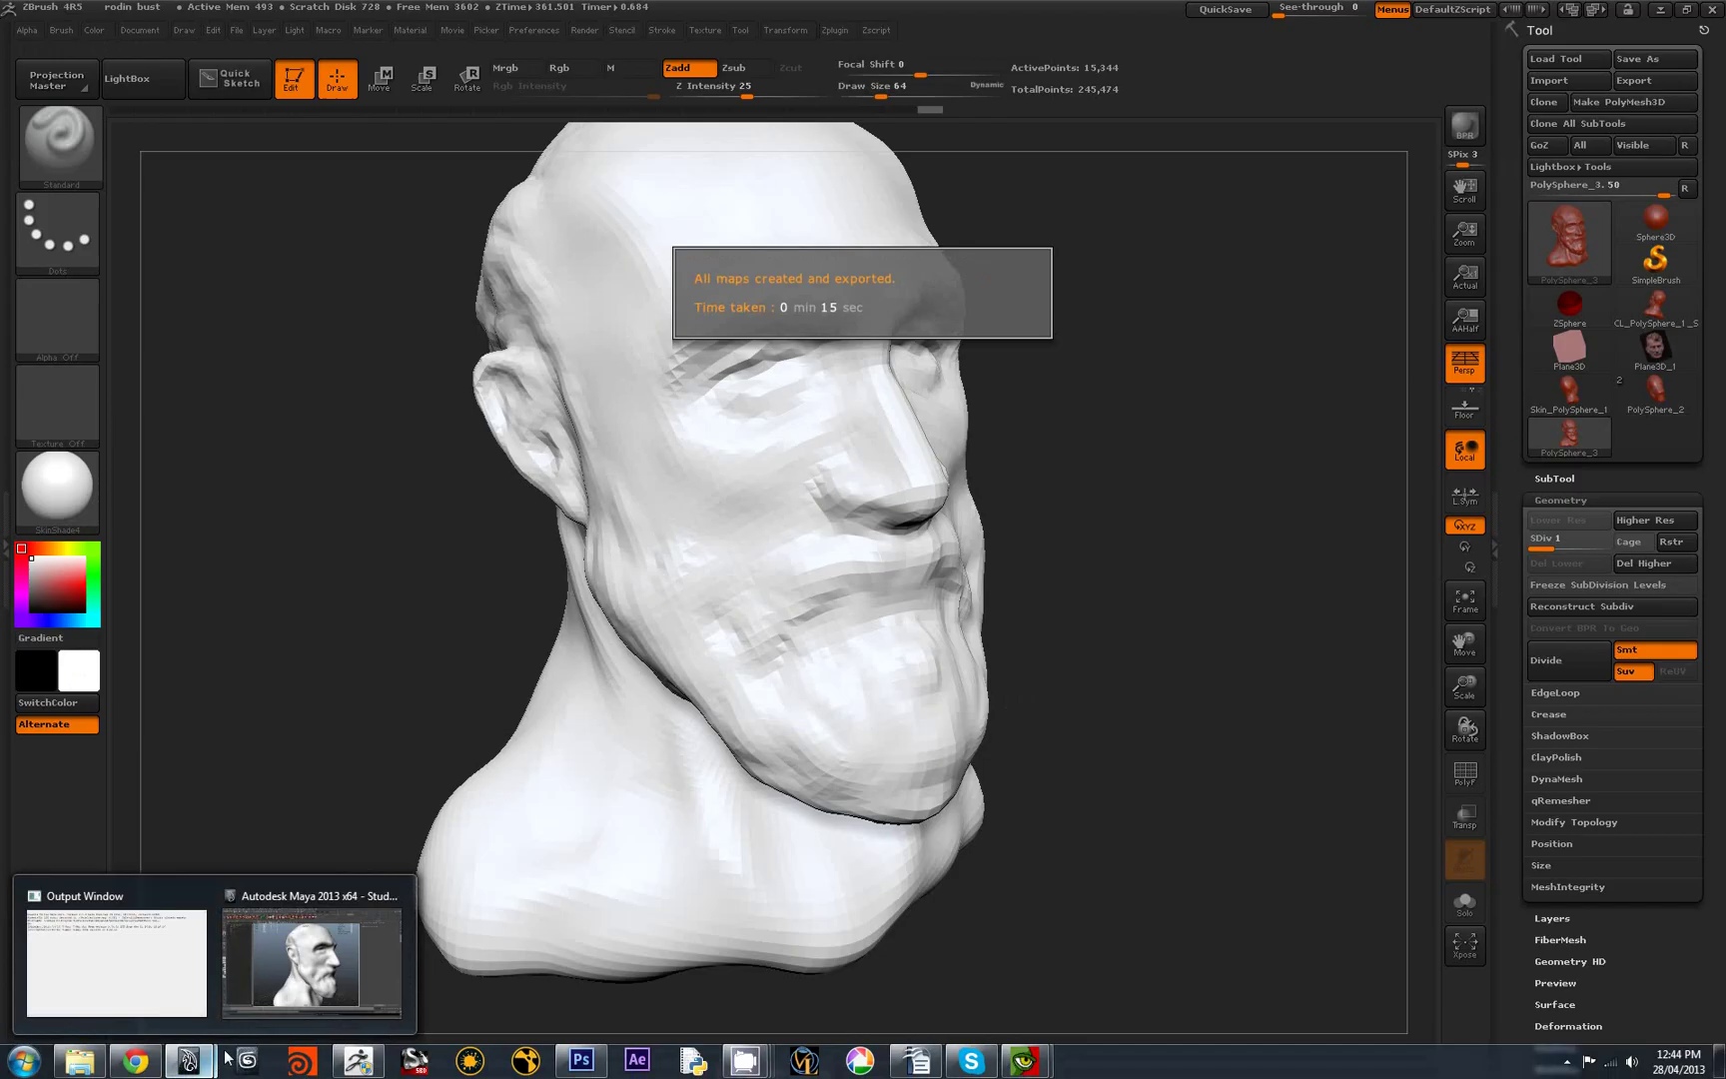
pyautogui.click(312, 961)
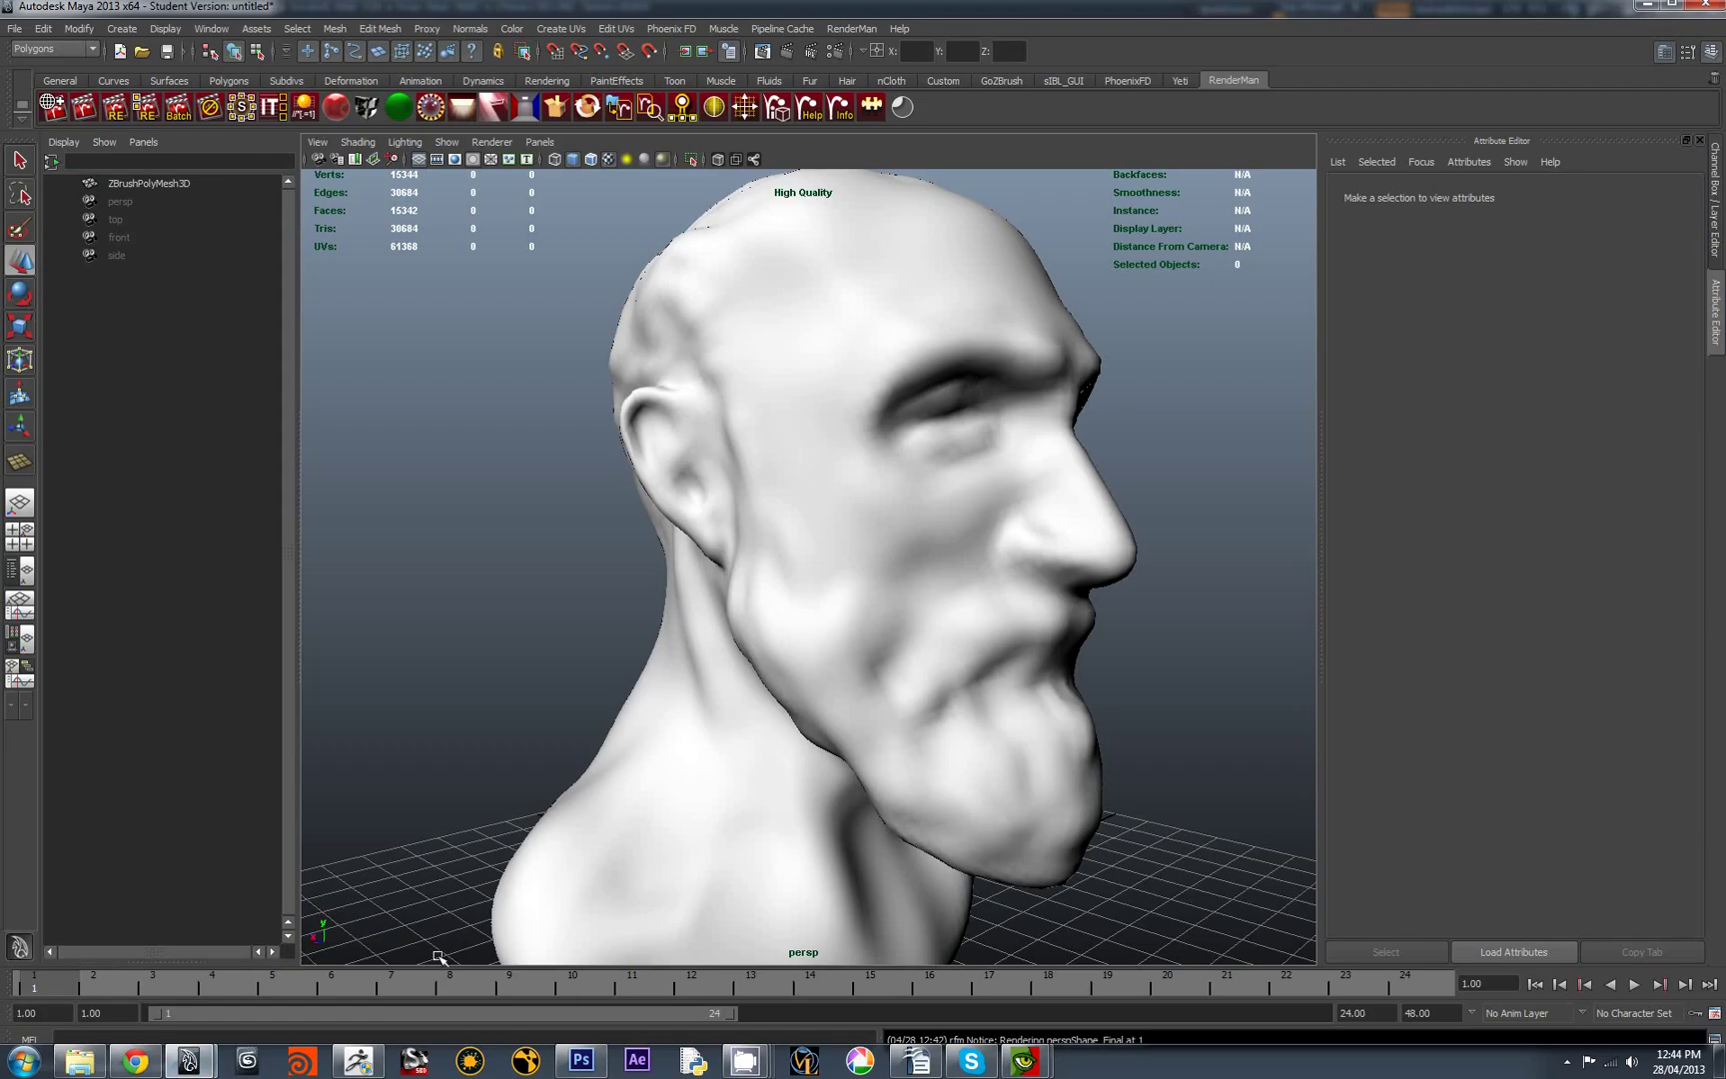
pyautogui.click(1030, 349)
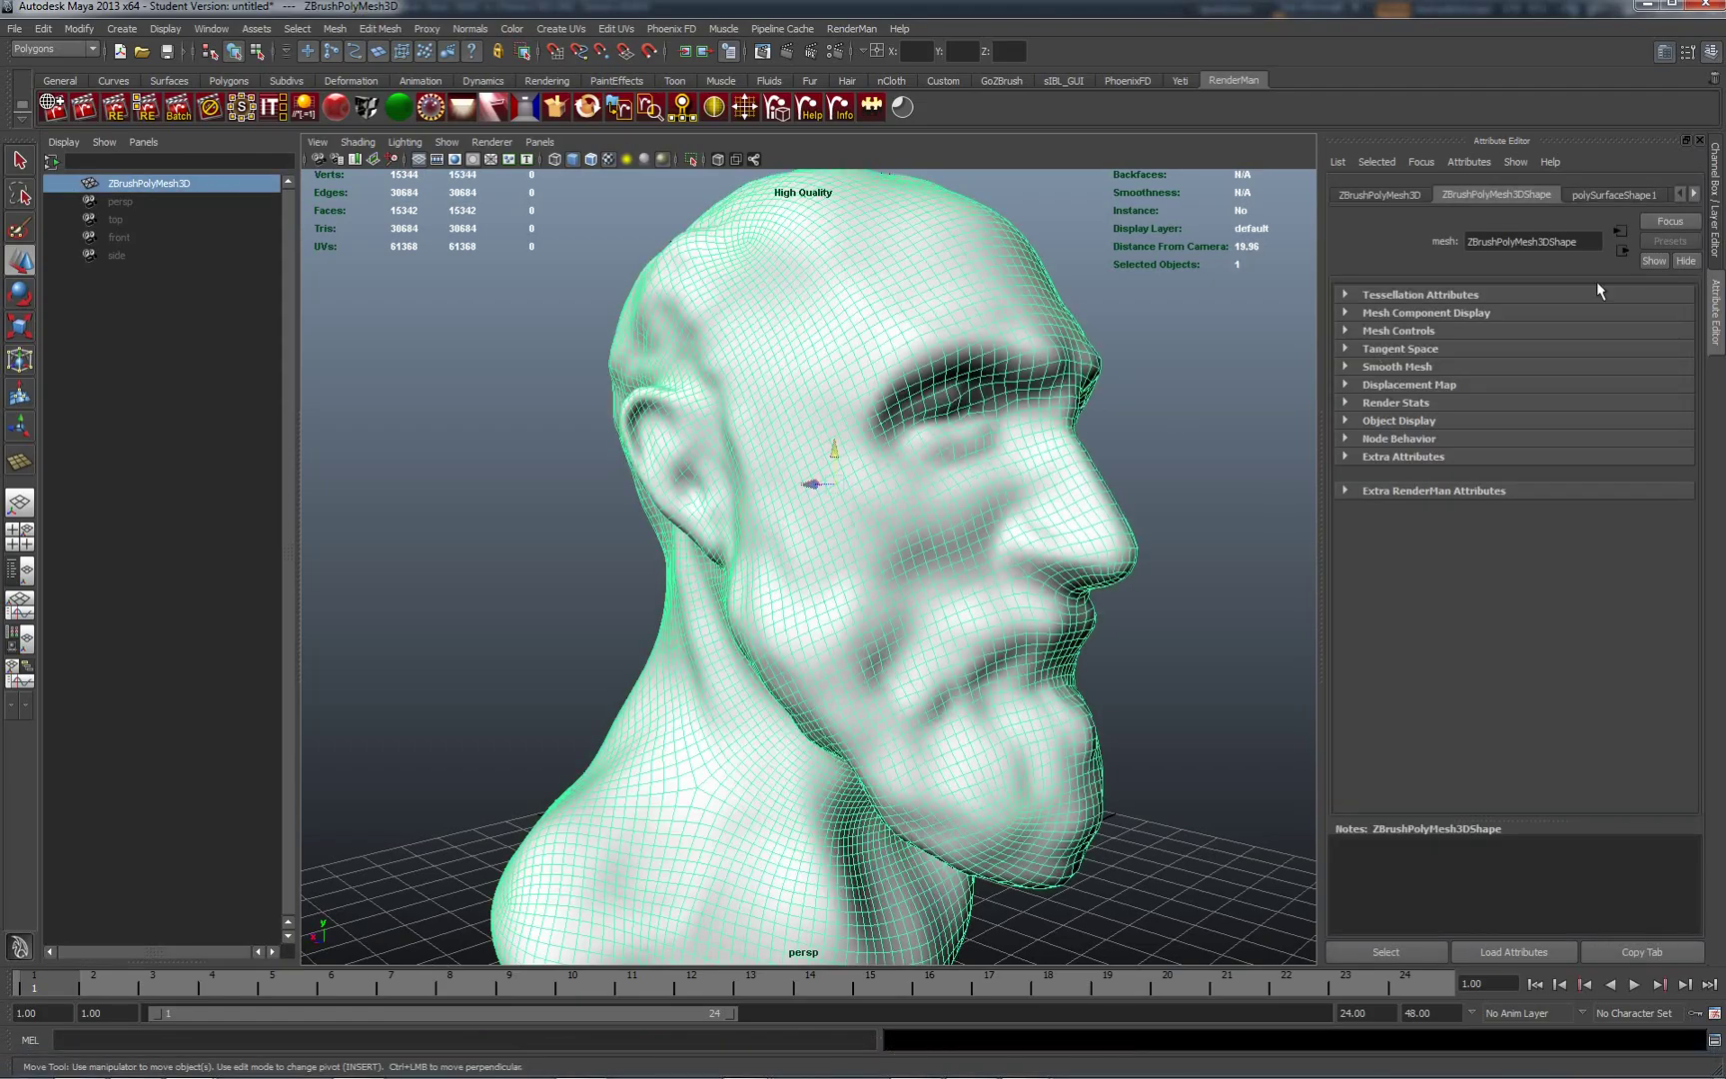
# - Open RMSMatte1's Displacement settings and start a texture connection on Input Normal
pyautogui.click(1696, 194)
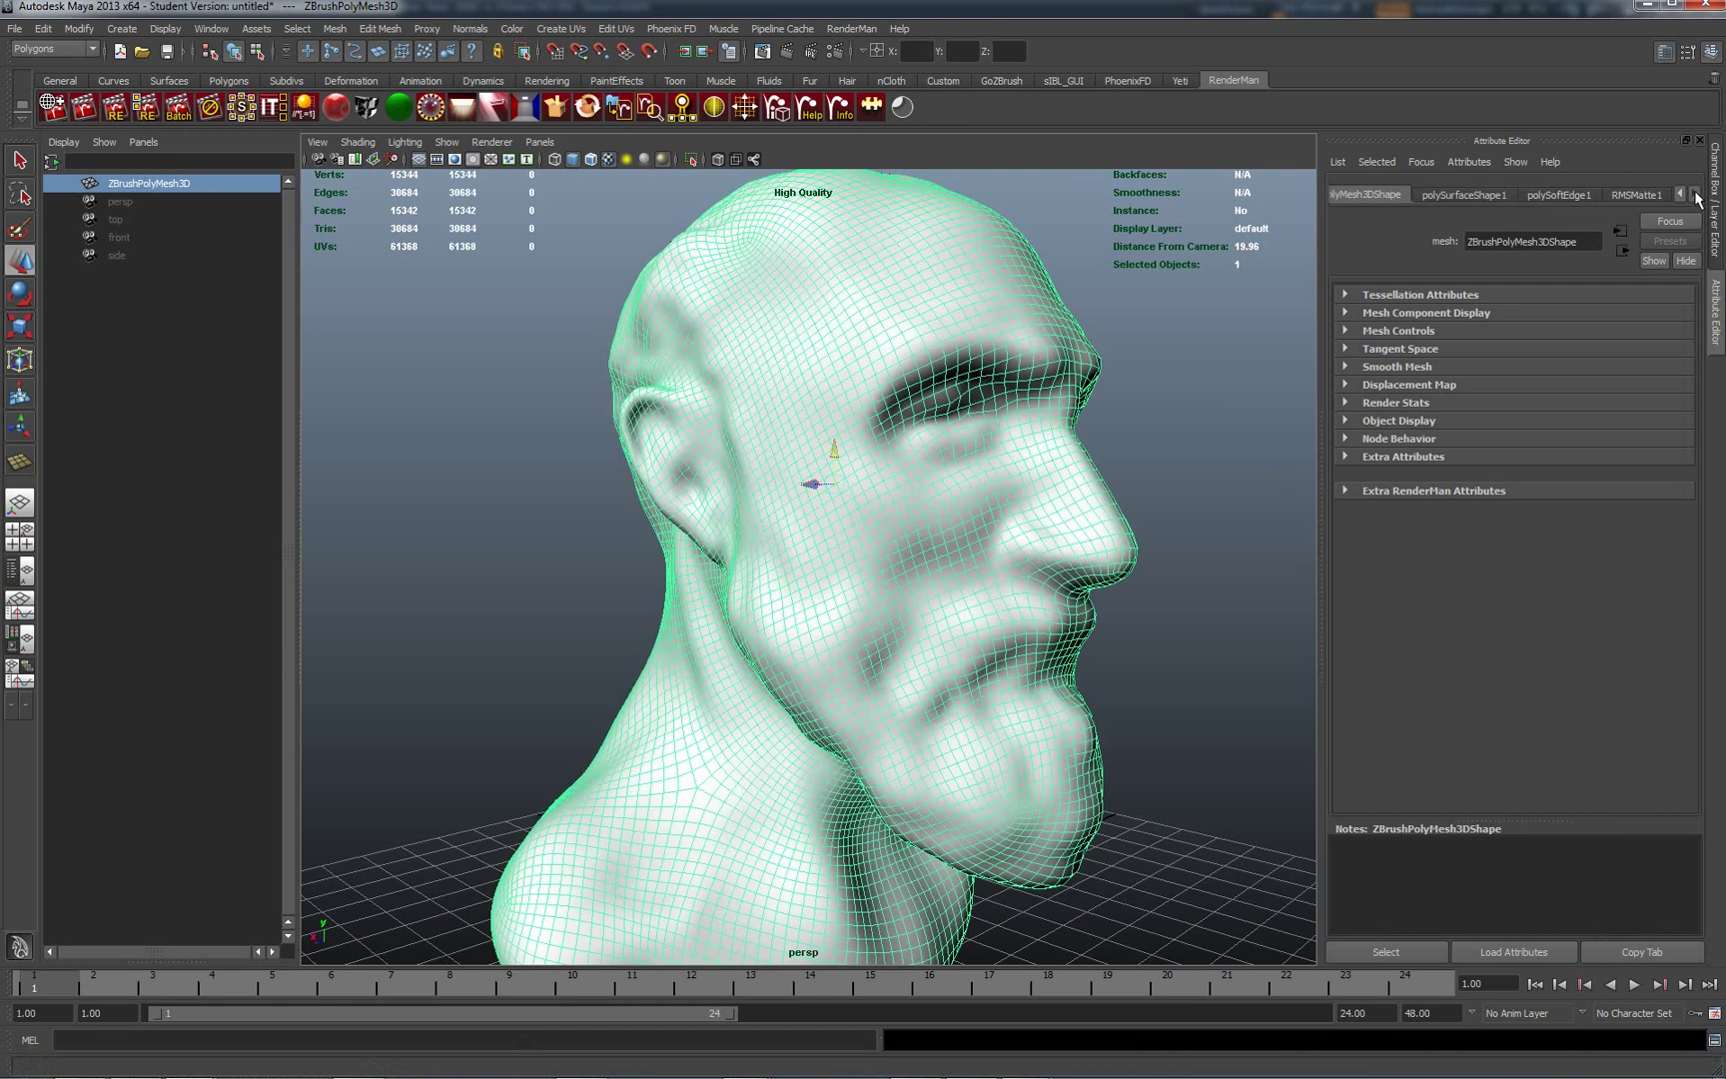
pyautogui.click(1639, 194)
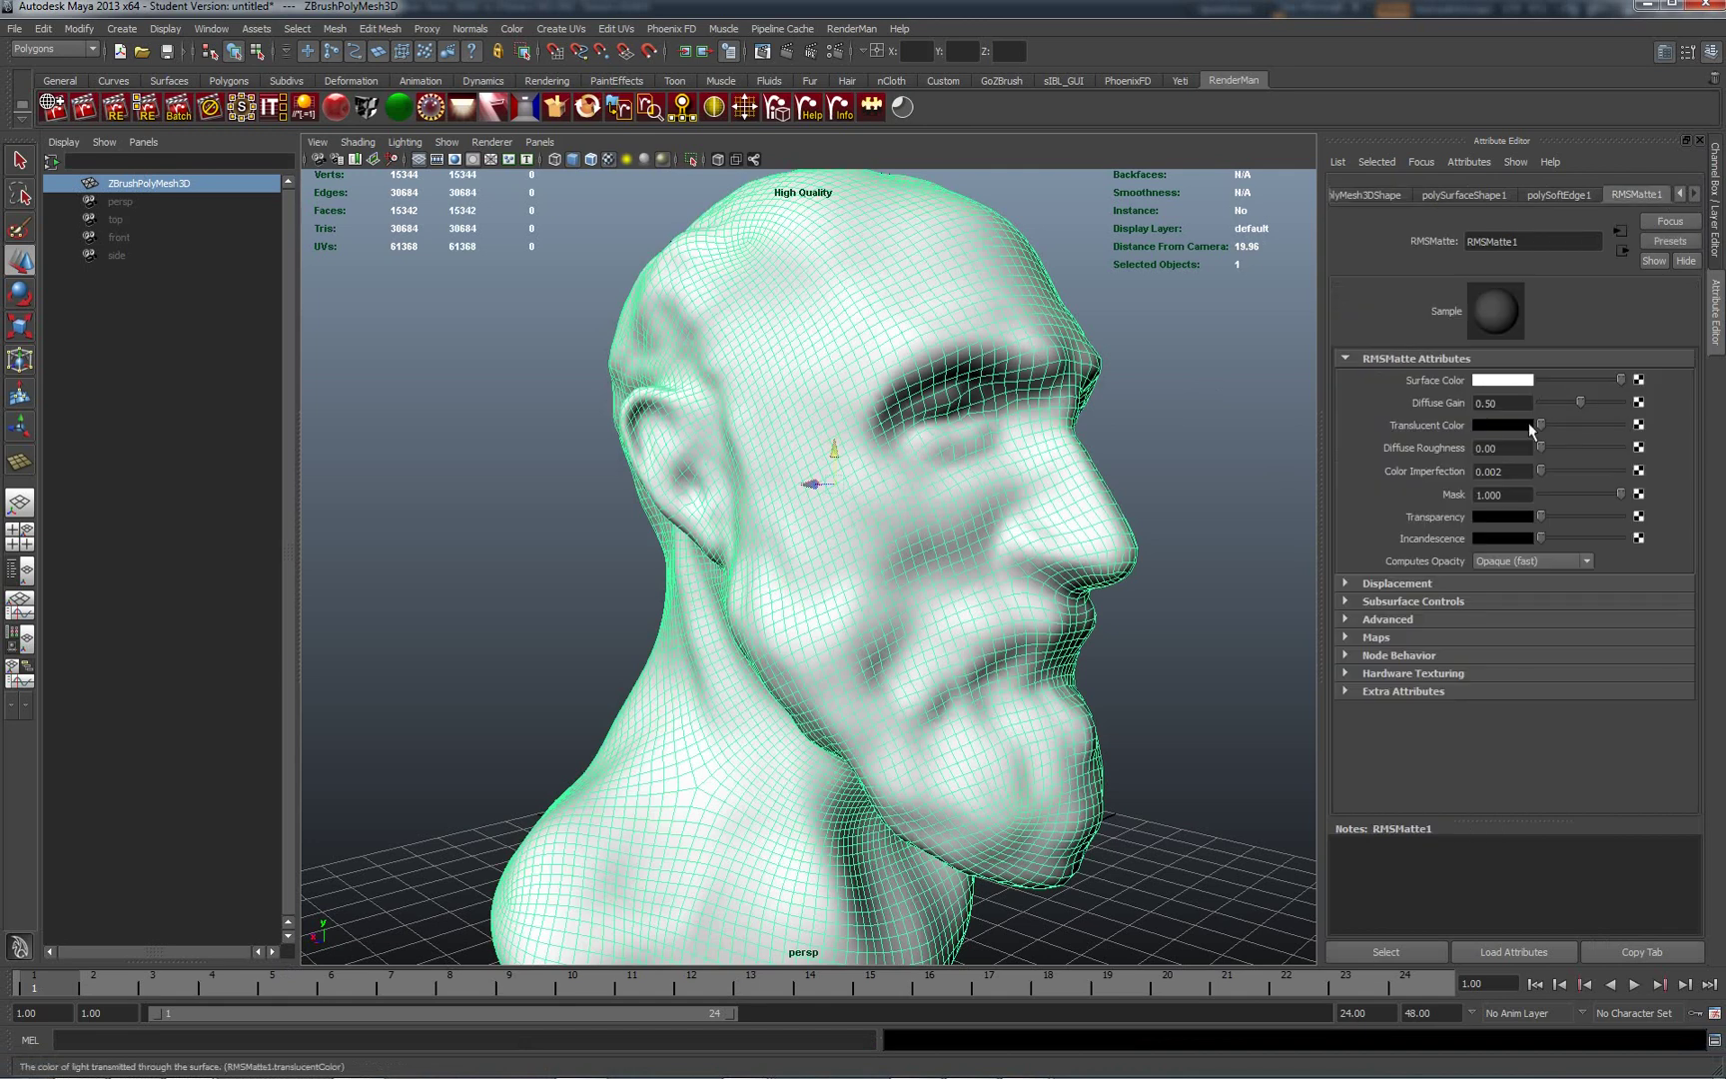
pyautogui.click(1345, 357)
pyautogui.click(1344, 377)
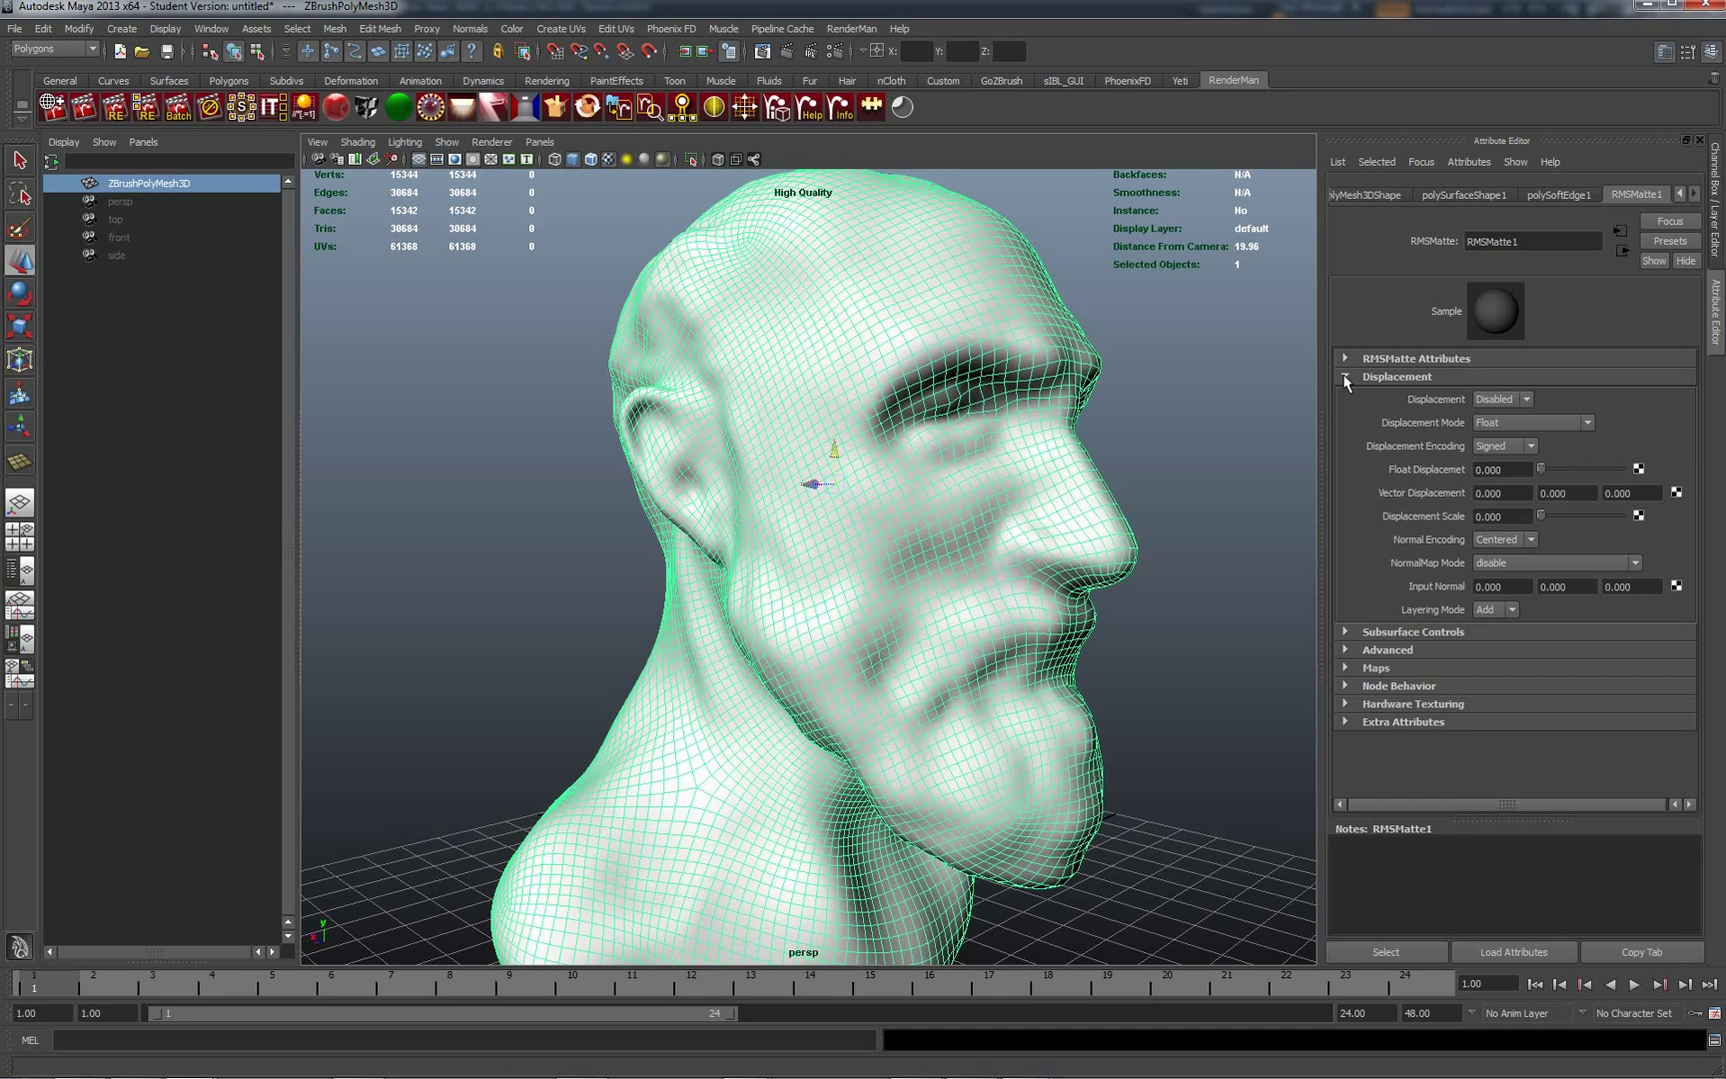
pyautogui.click(1678, 587)
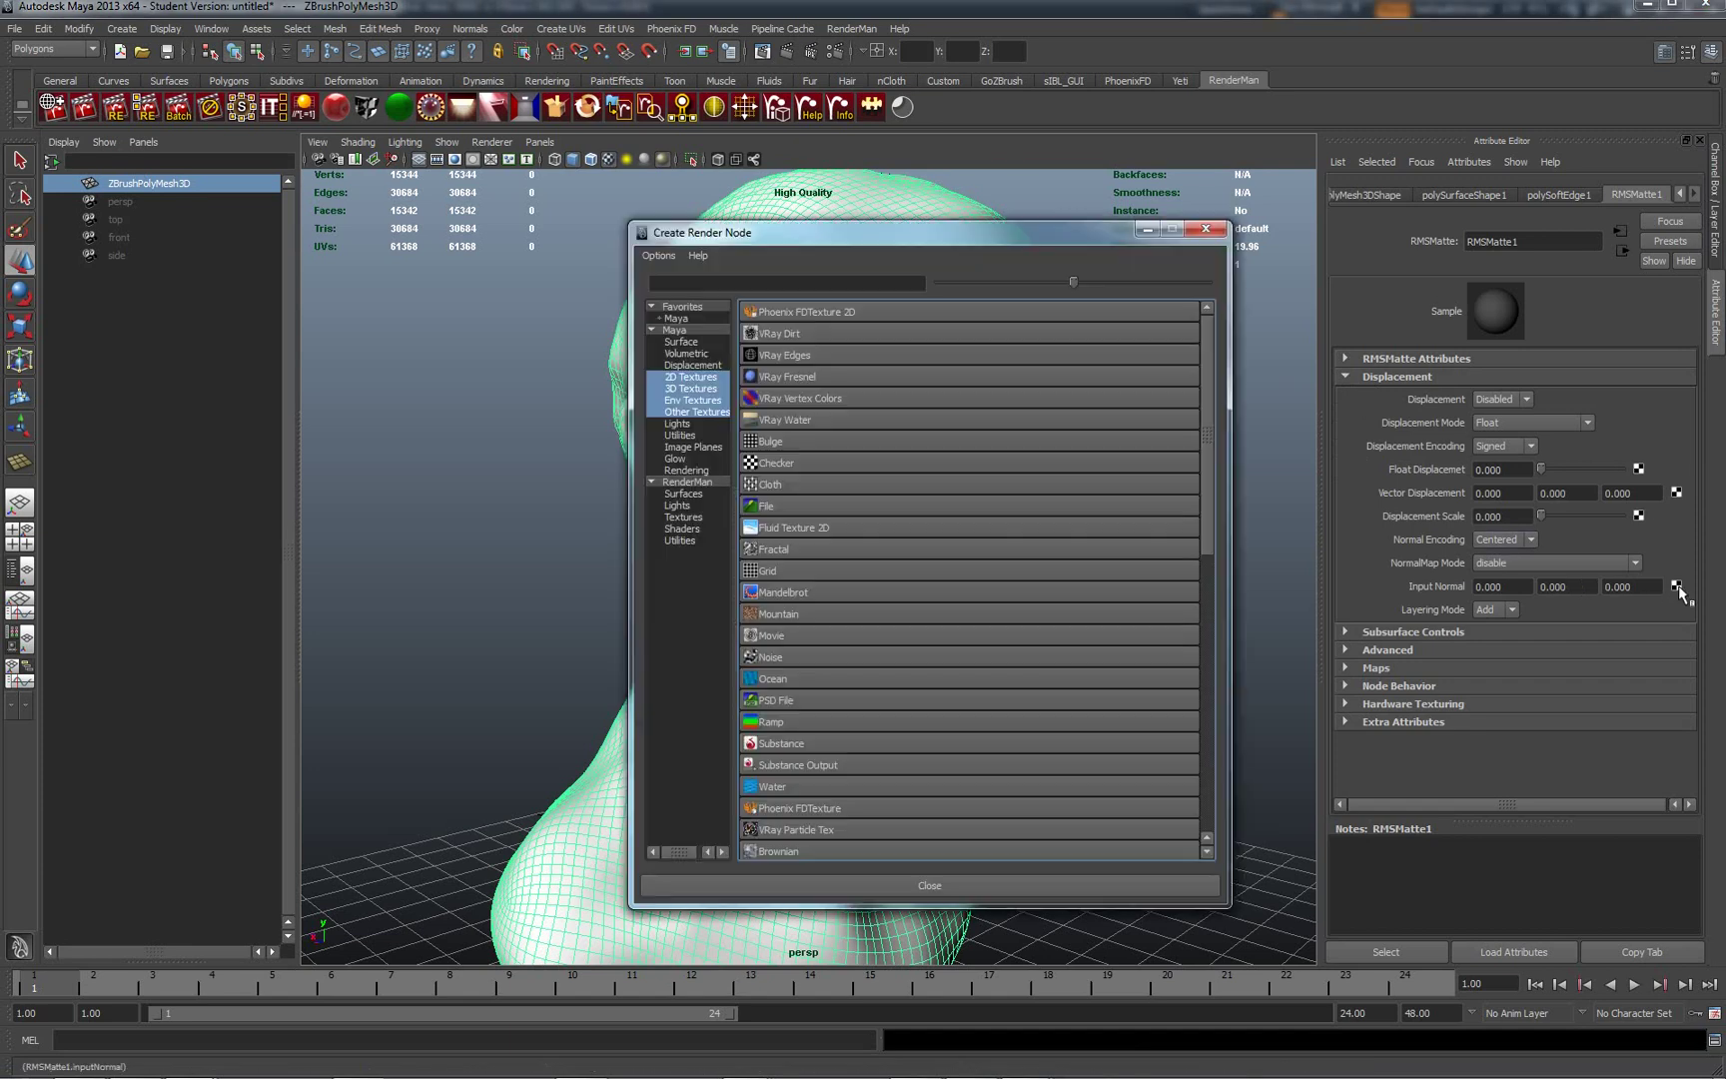
# - Create a File node loading the rodin bustPolySphere_3-NM_u0_v0.tif normal map
pyautogui.click(768, 506)
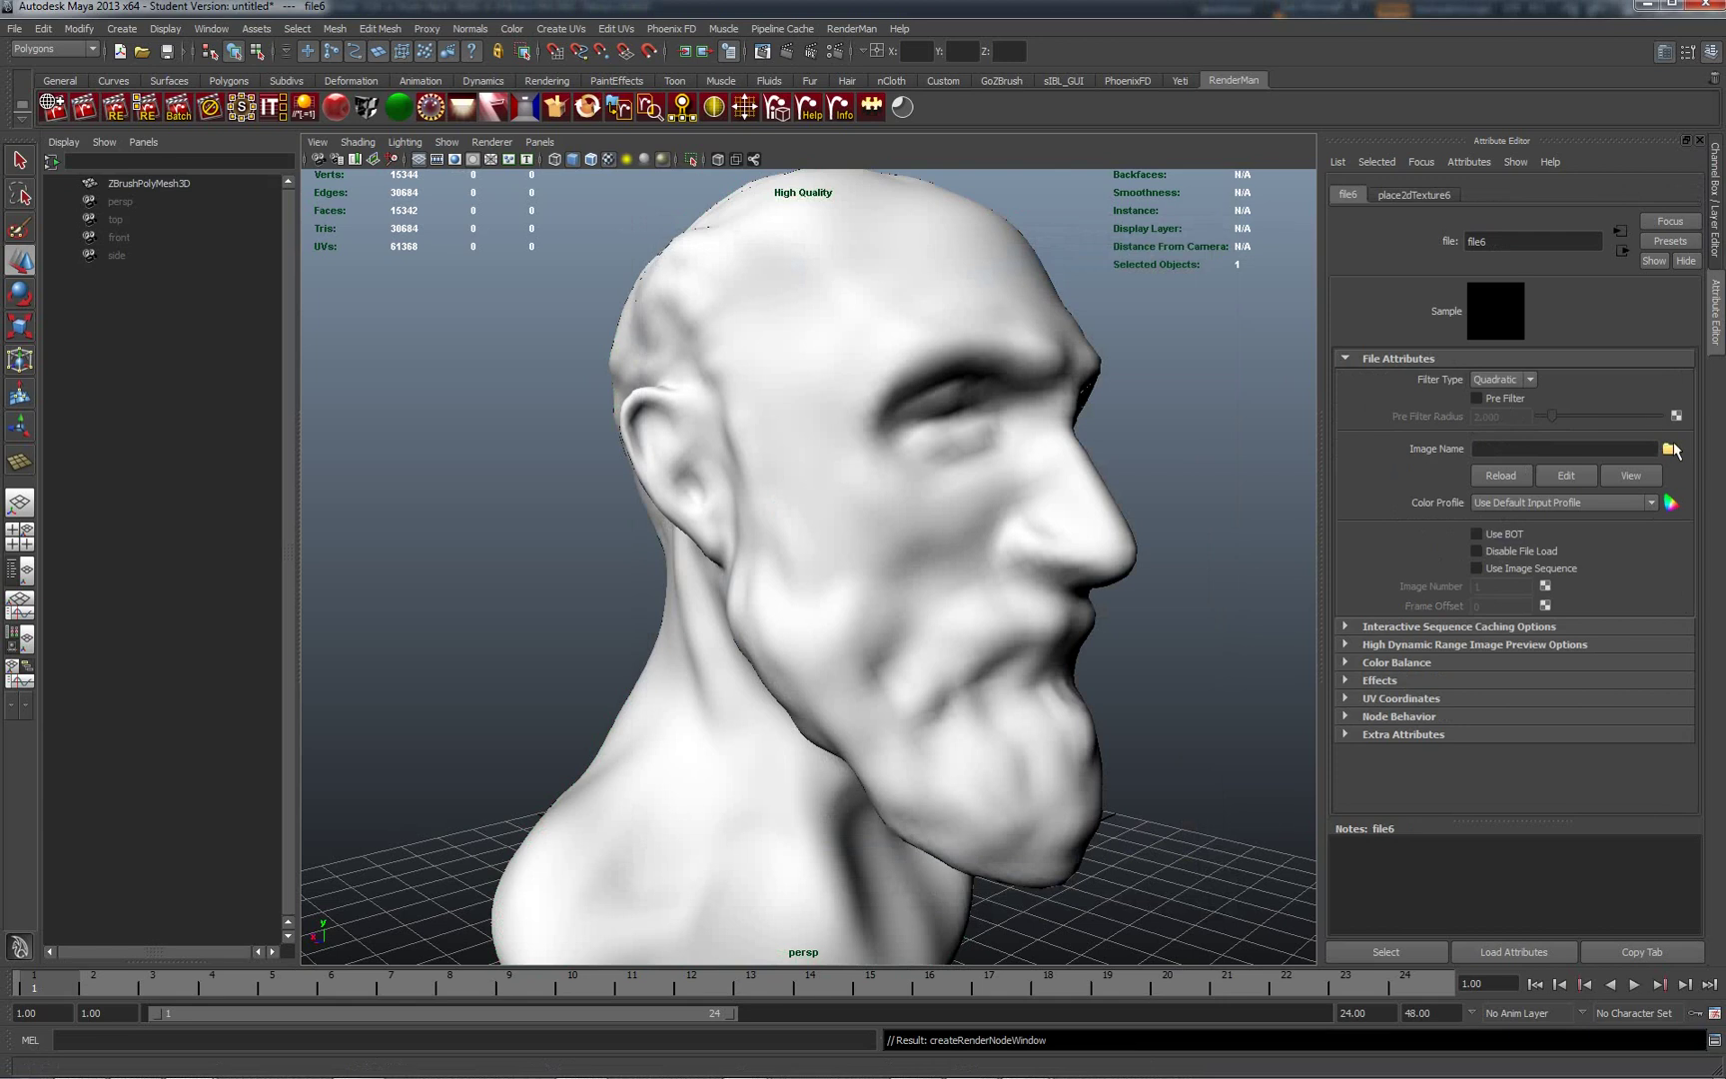
pyautogui.click(1671, 451)
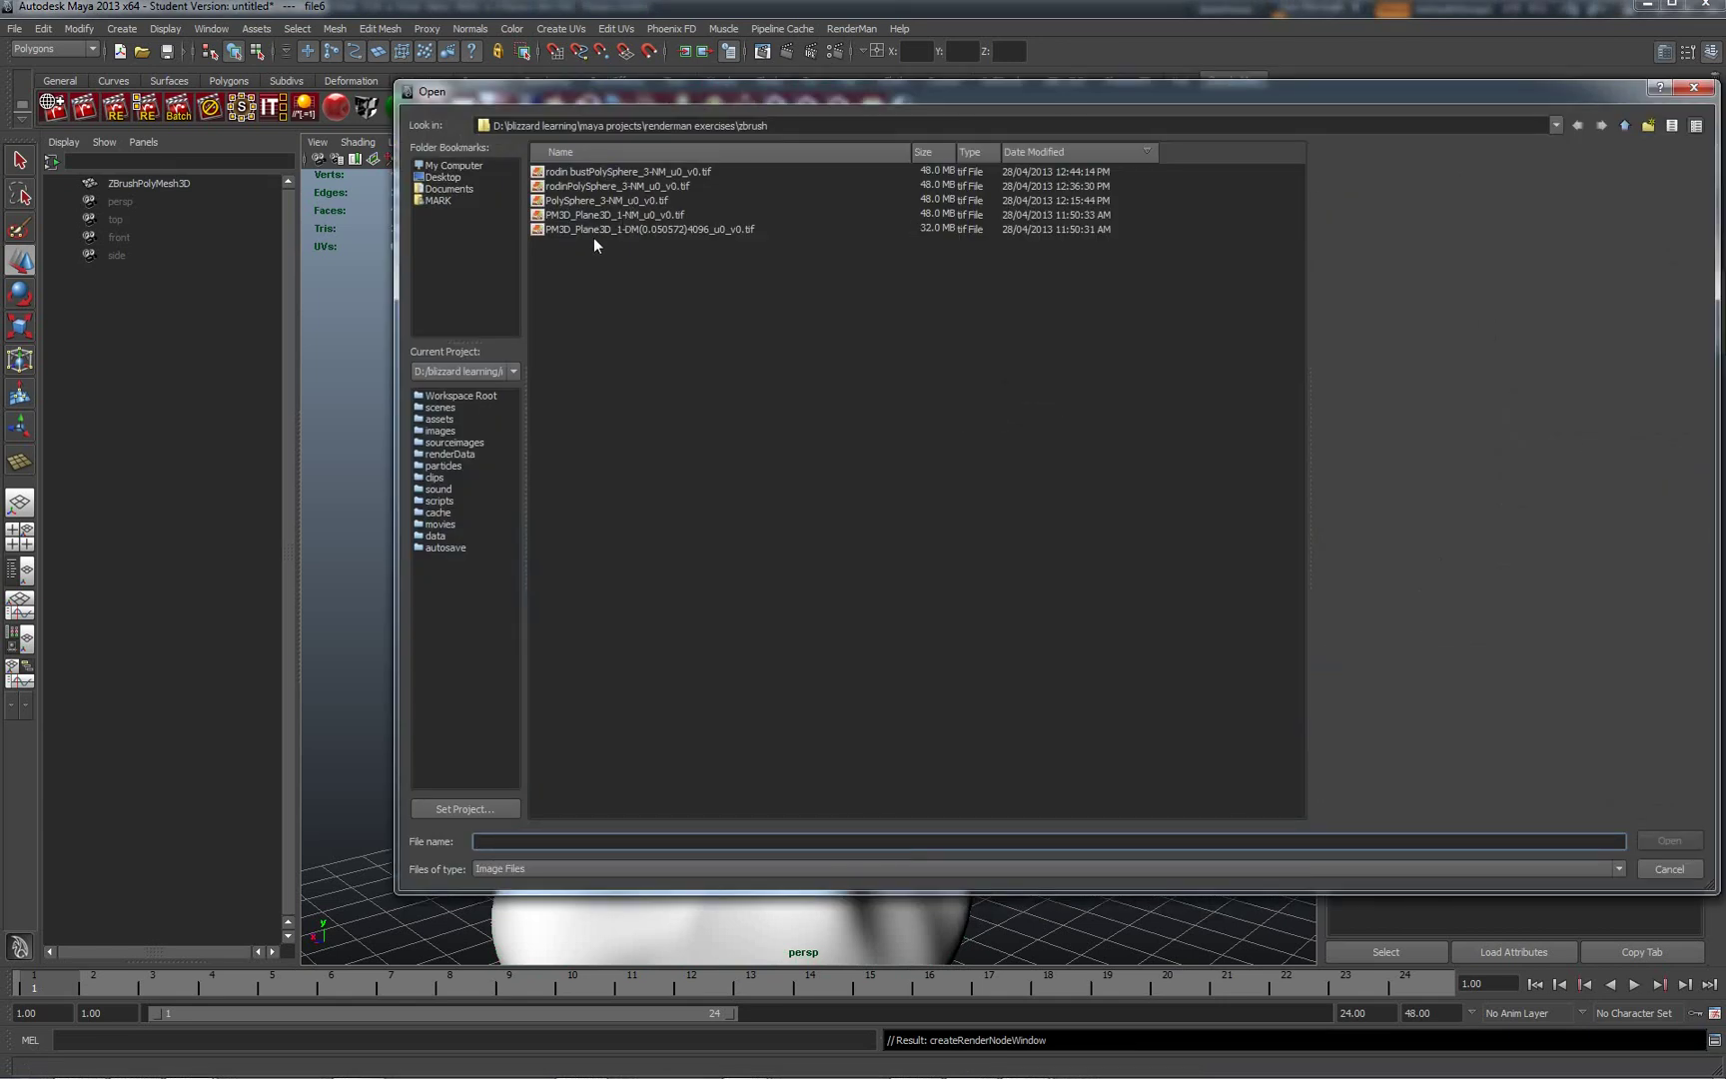
pyautogui.click(616, 171)
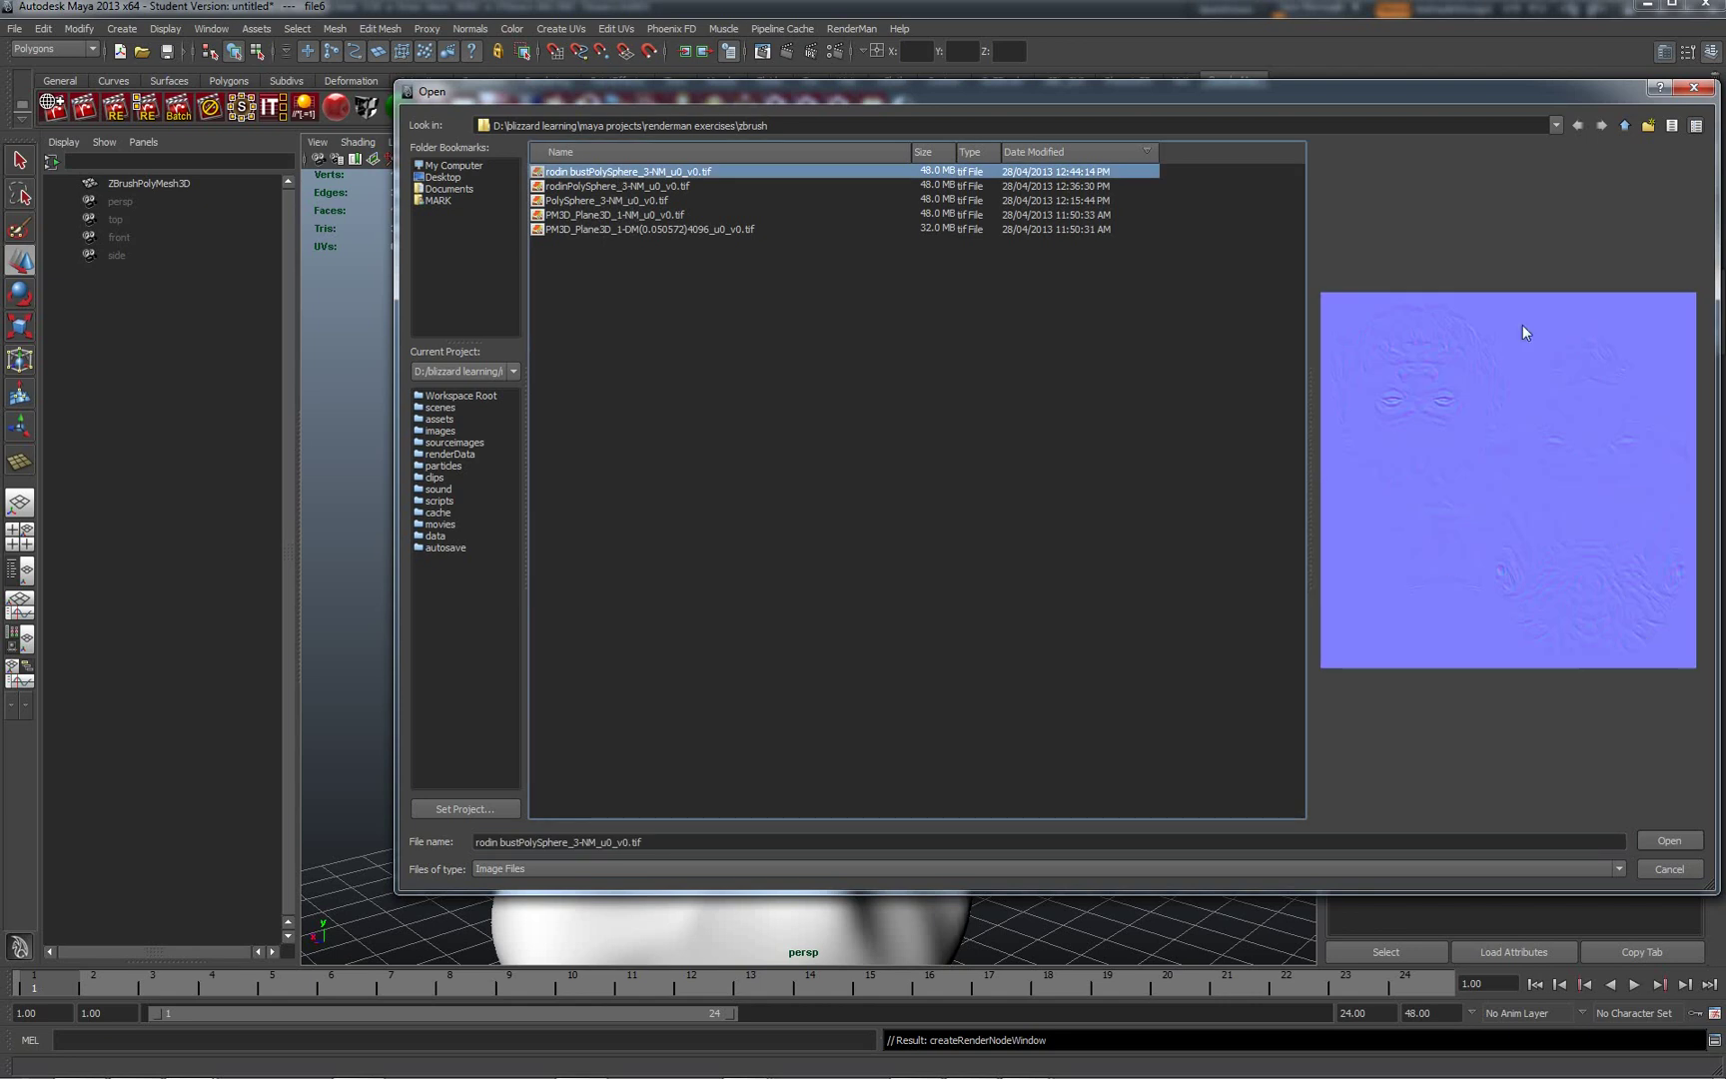
pyautogui.click(1668, 844)
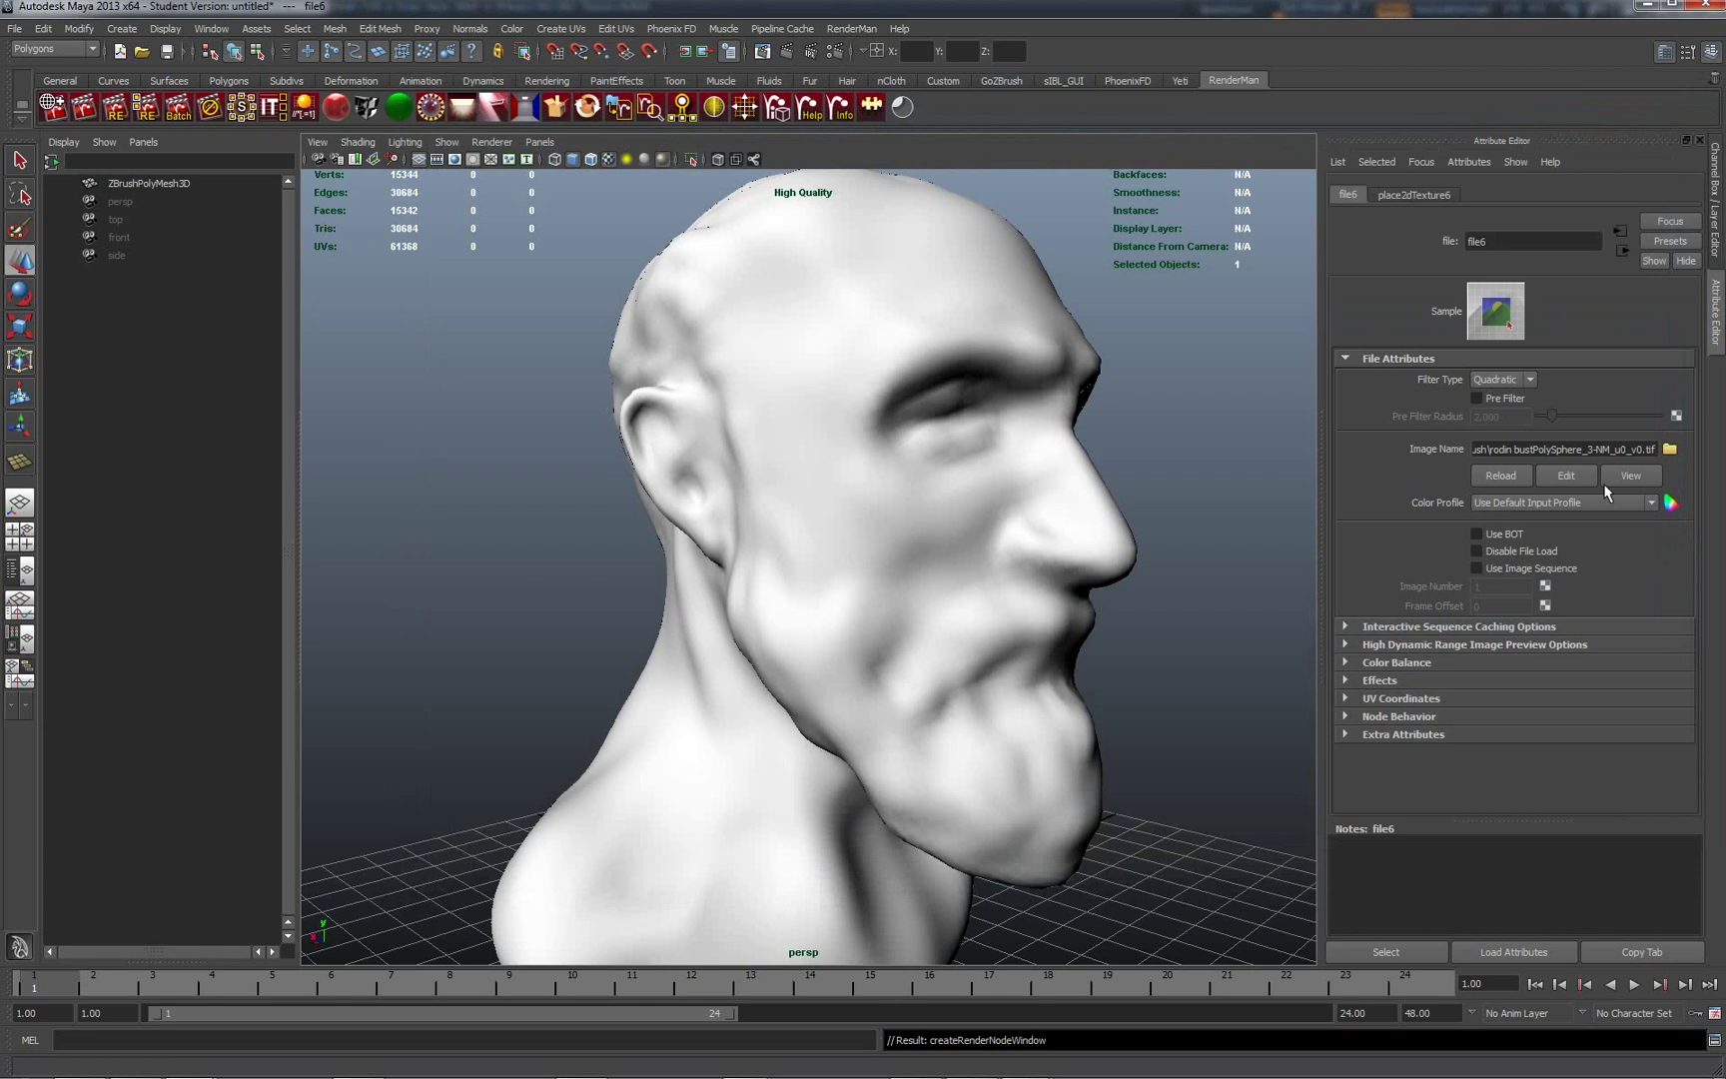
# - Set the file node's Filter Type to Off and Color Profile to Linear sRGB, then reselect the bust
pyautogui.click(1530, 381)
pyautogui.click(1506, 395)
pyautogui.click(1653, 504)
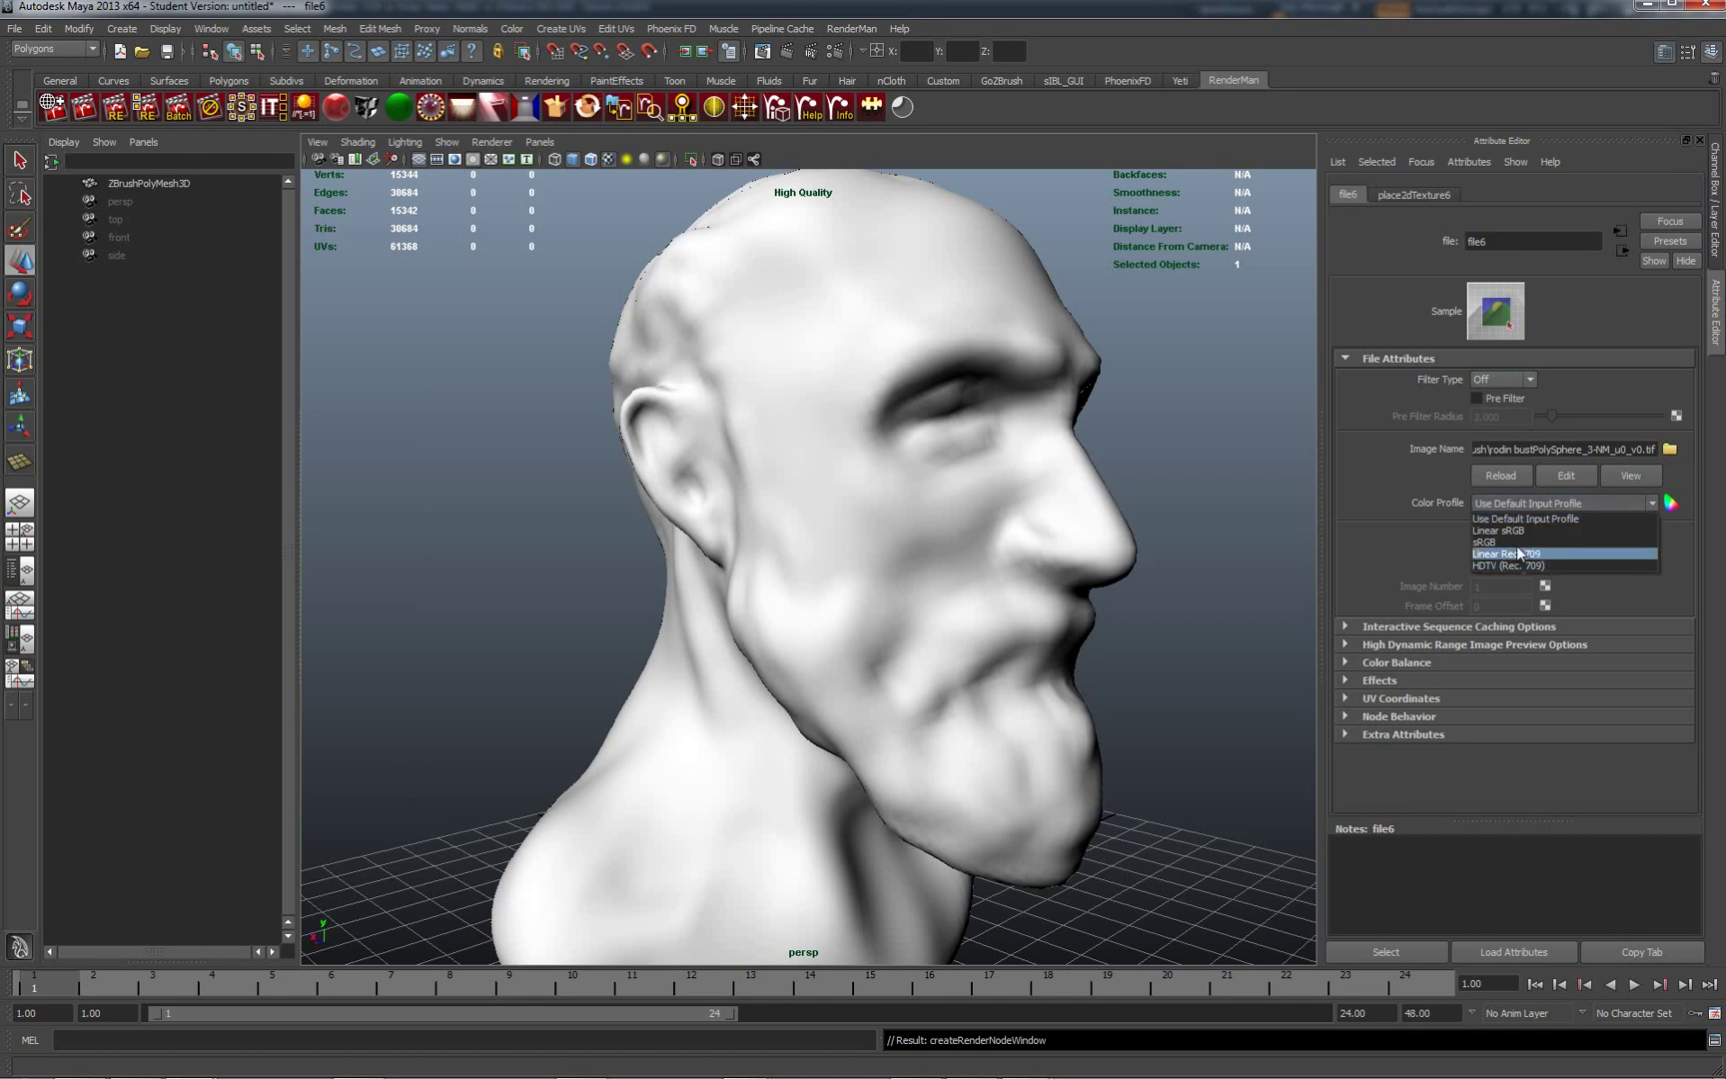
pyautogui.click(1512, 530)
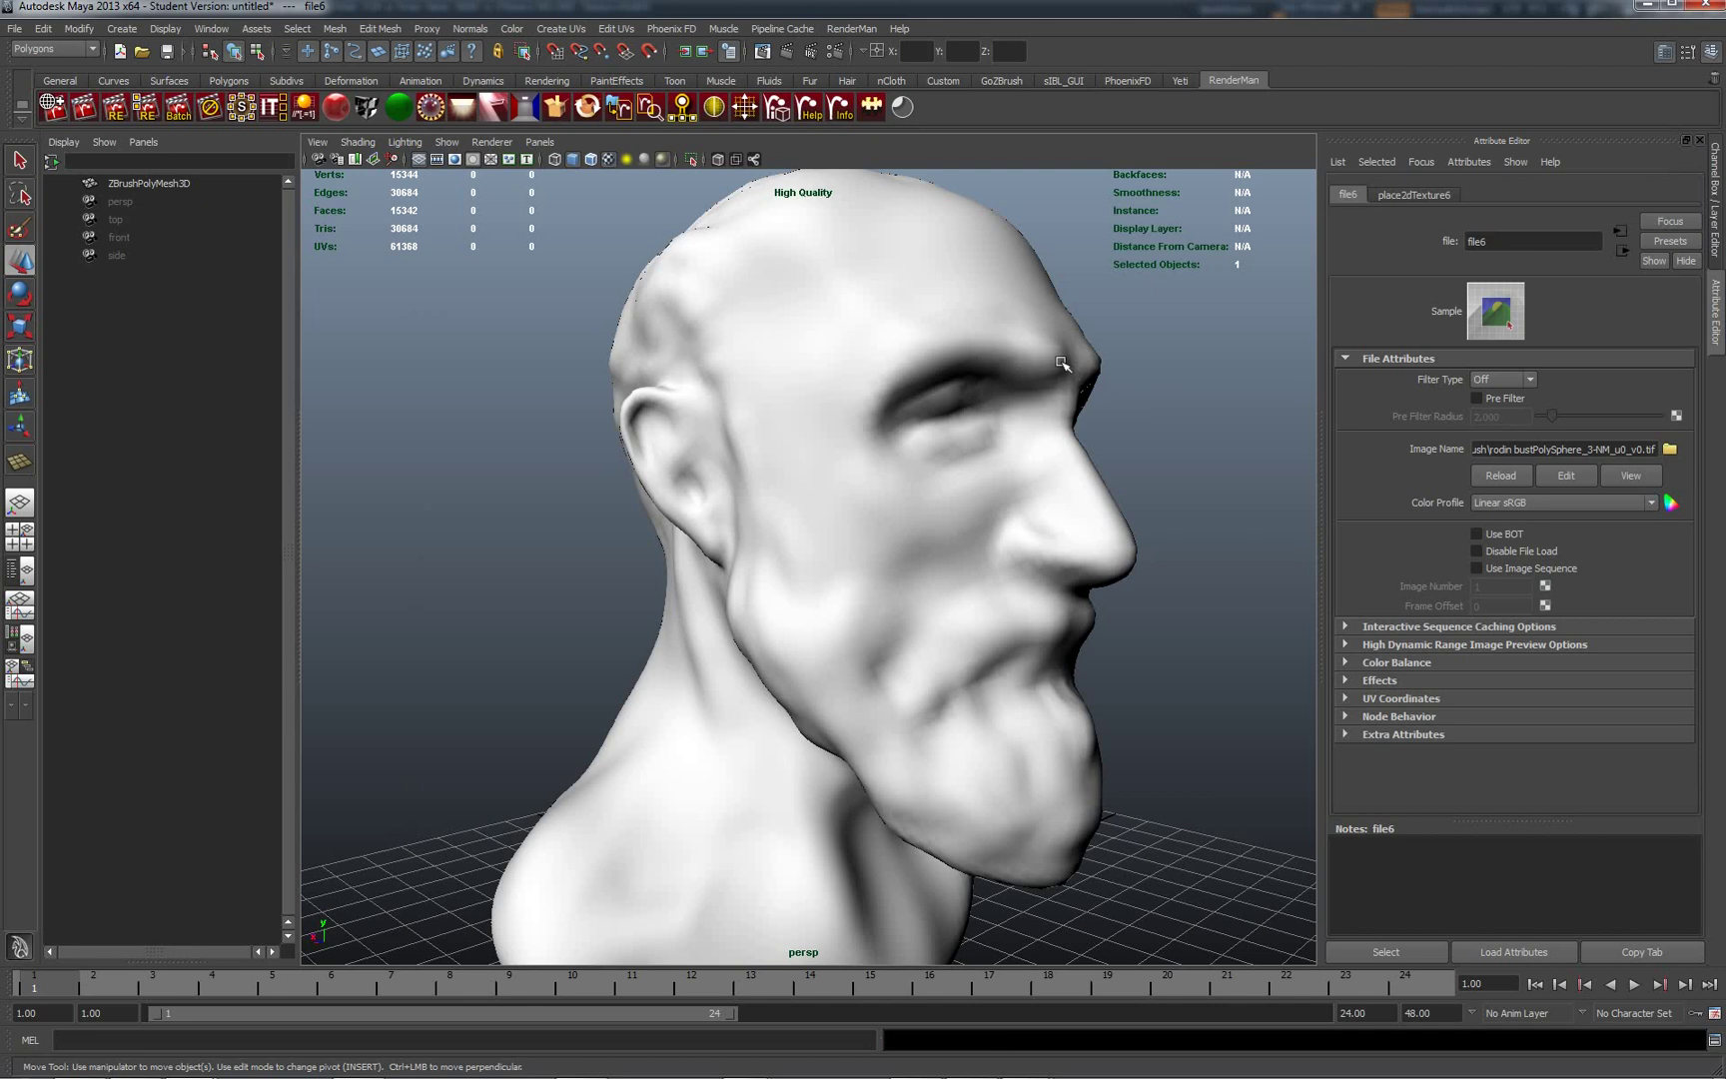
pyautogui.click(1066, 360)
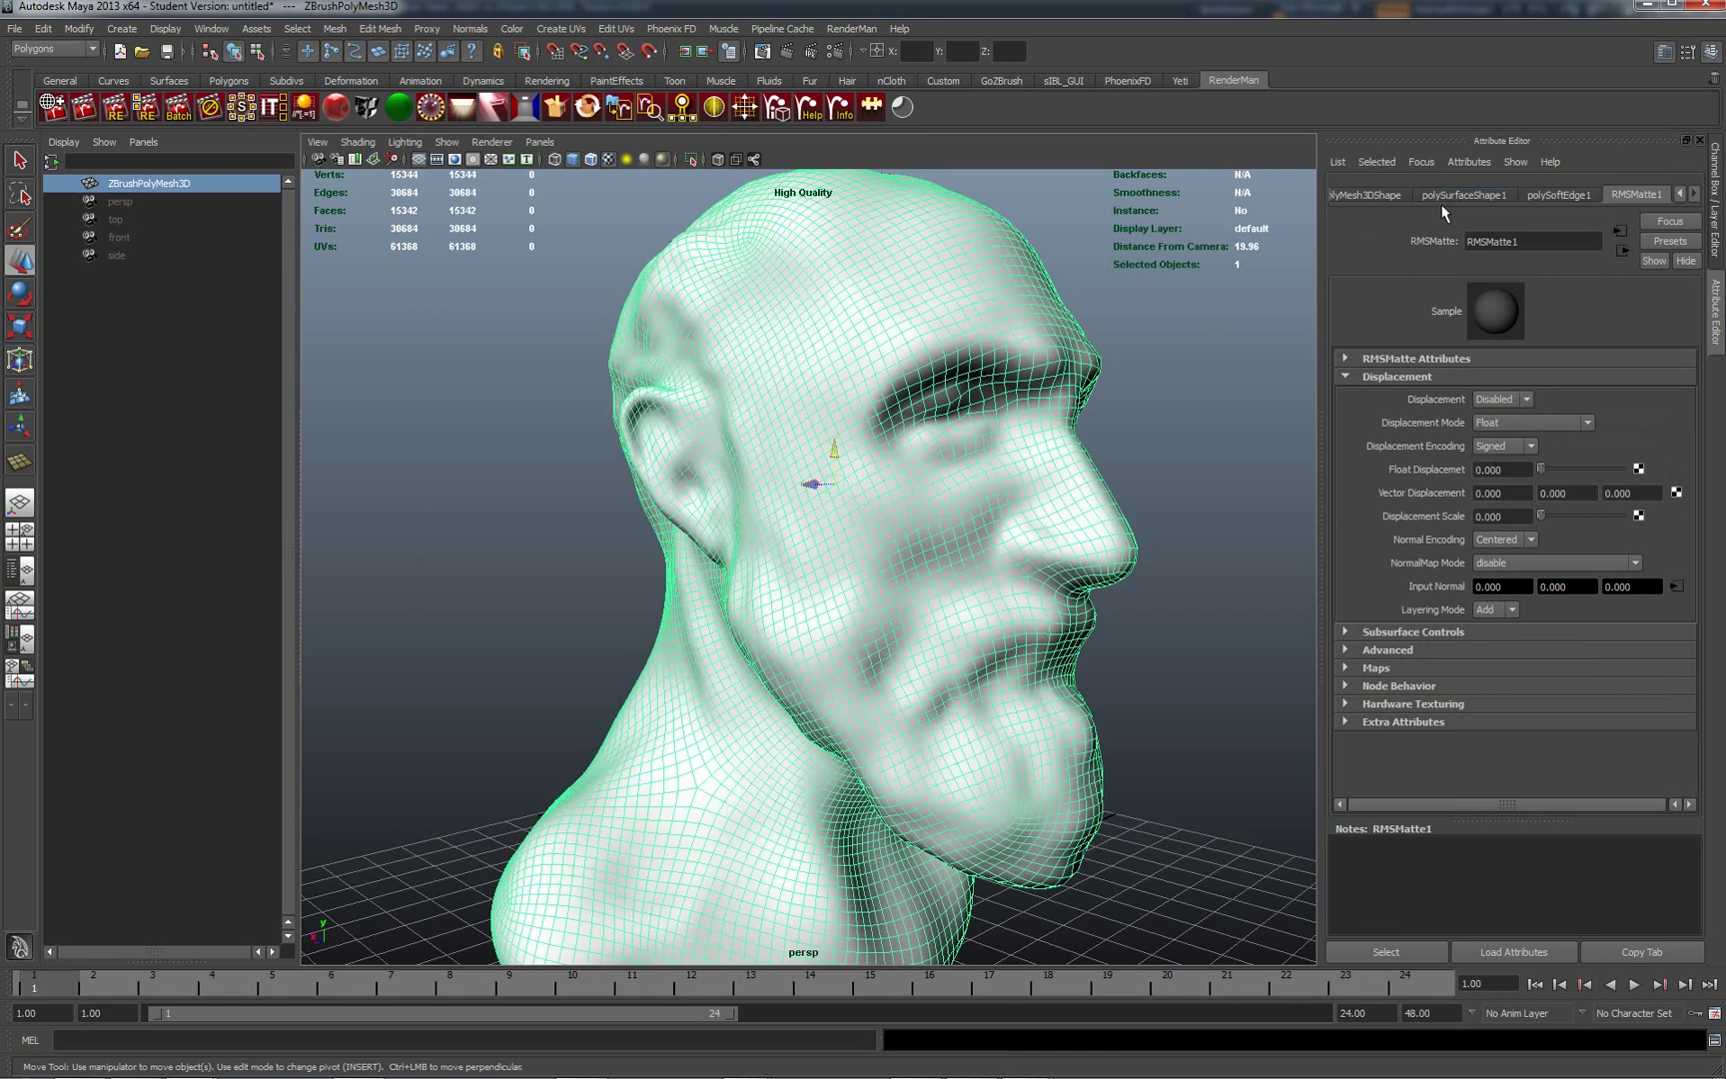
# - Add a RenderMan Subdiv Scheme attribute to ZBrushPolyMesh3DShape, then return to the RMSMatte1 tab
pyautogui.click(1452, 198)
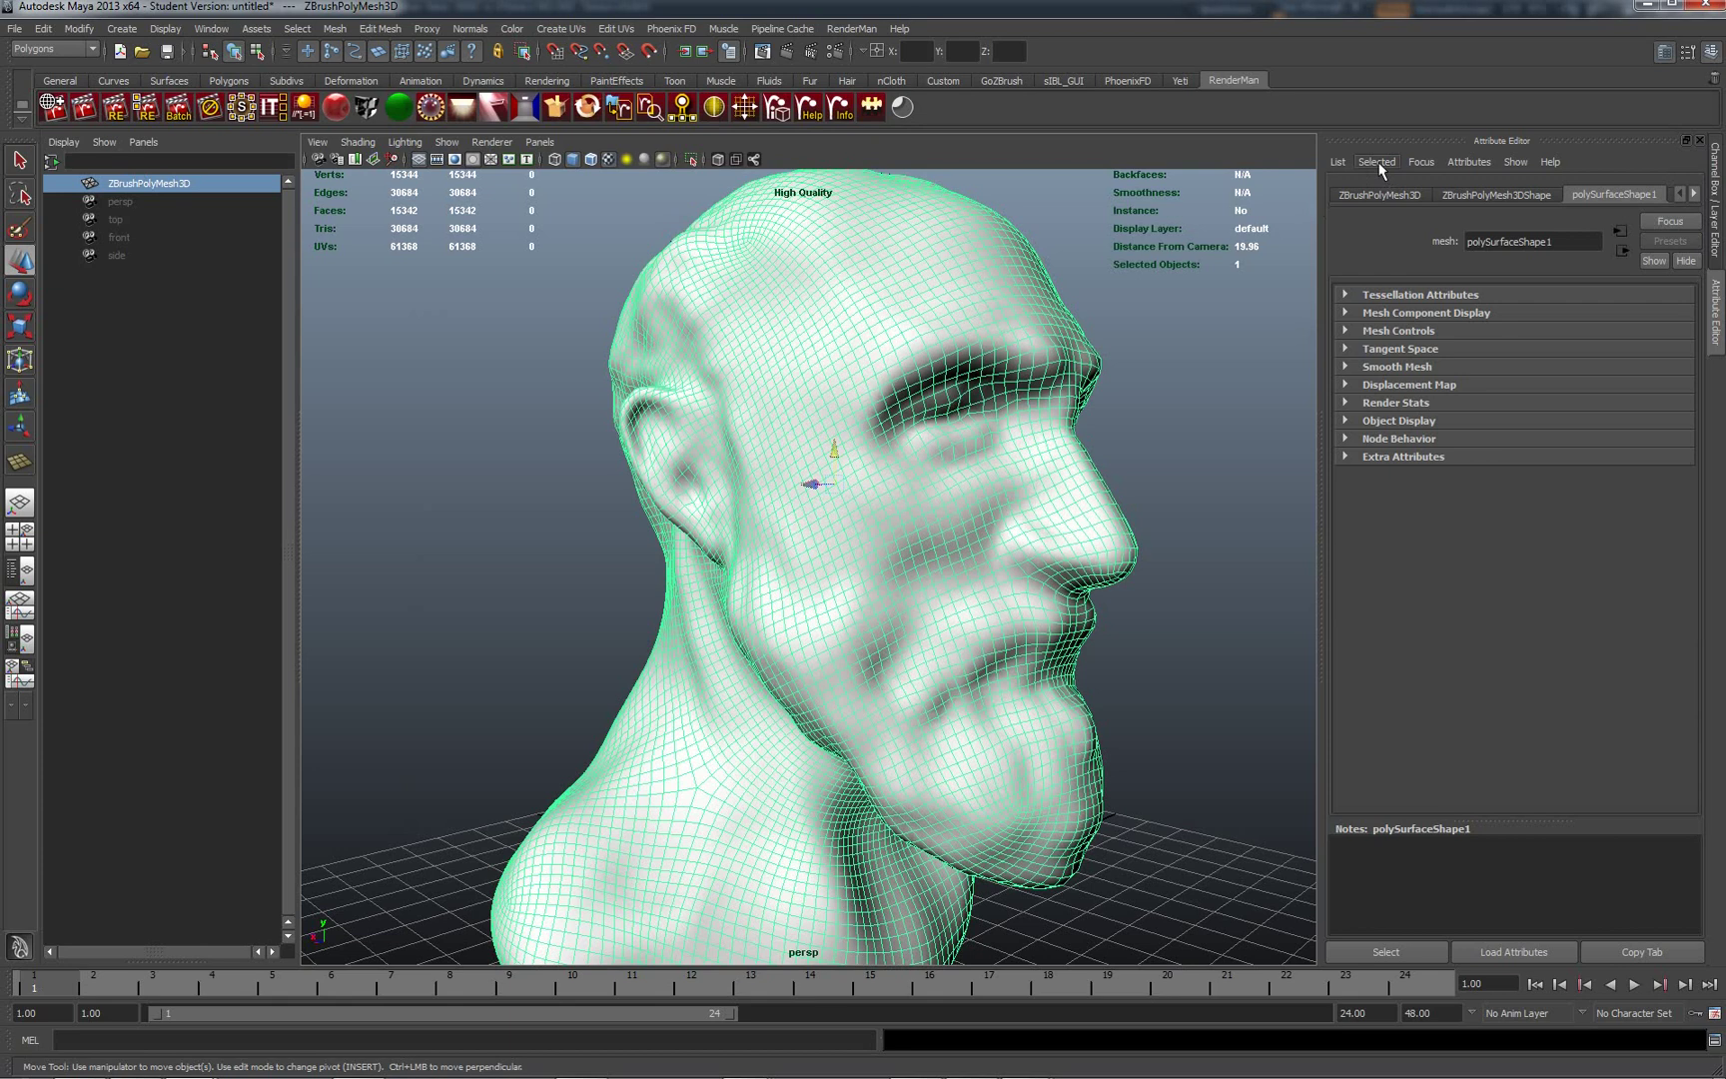
pyautogui.click(1465, 191)
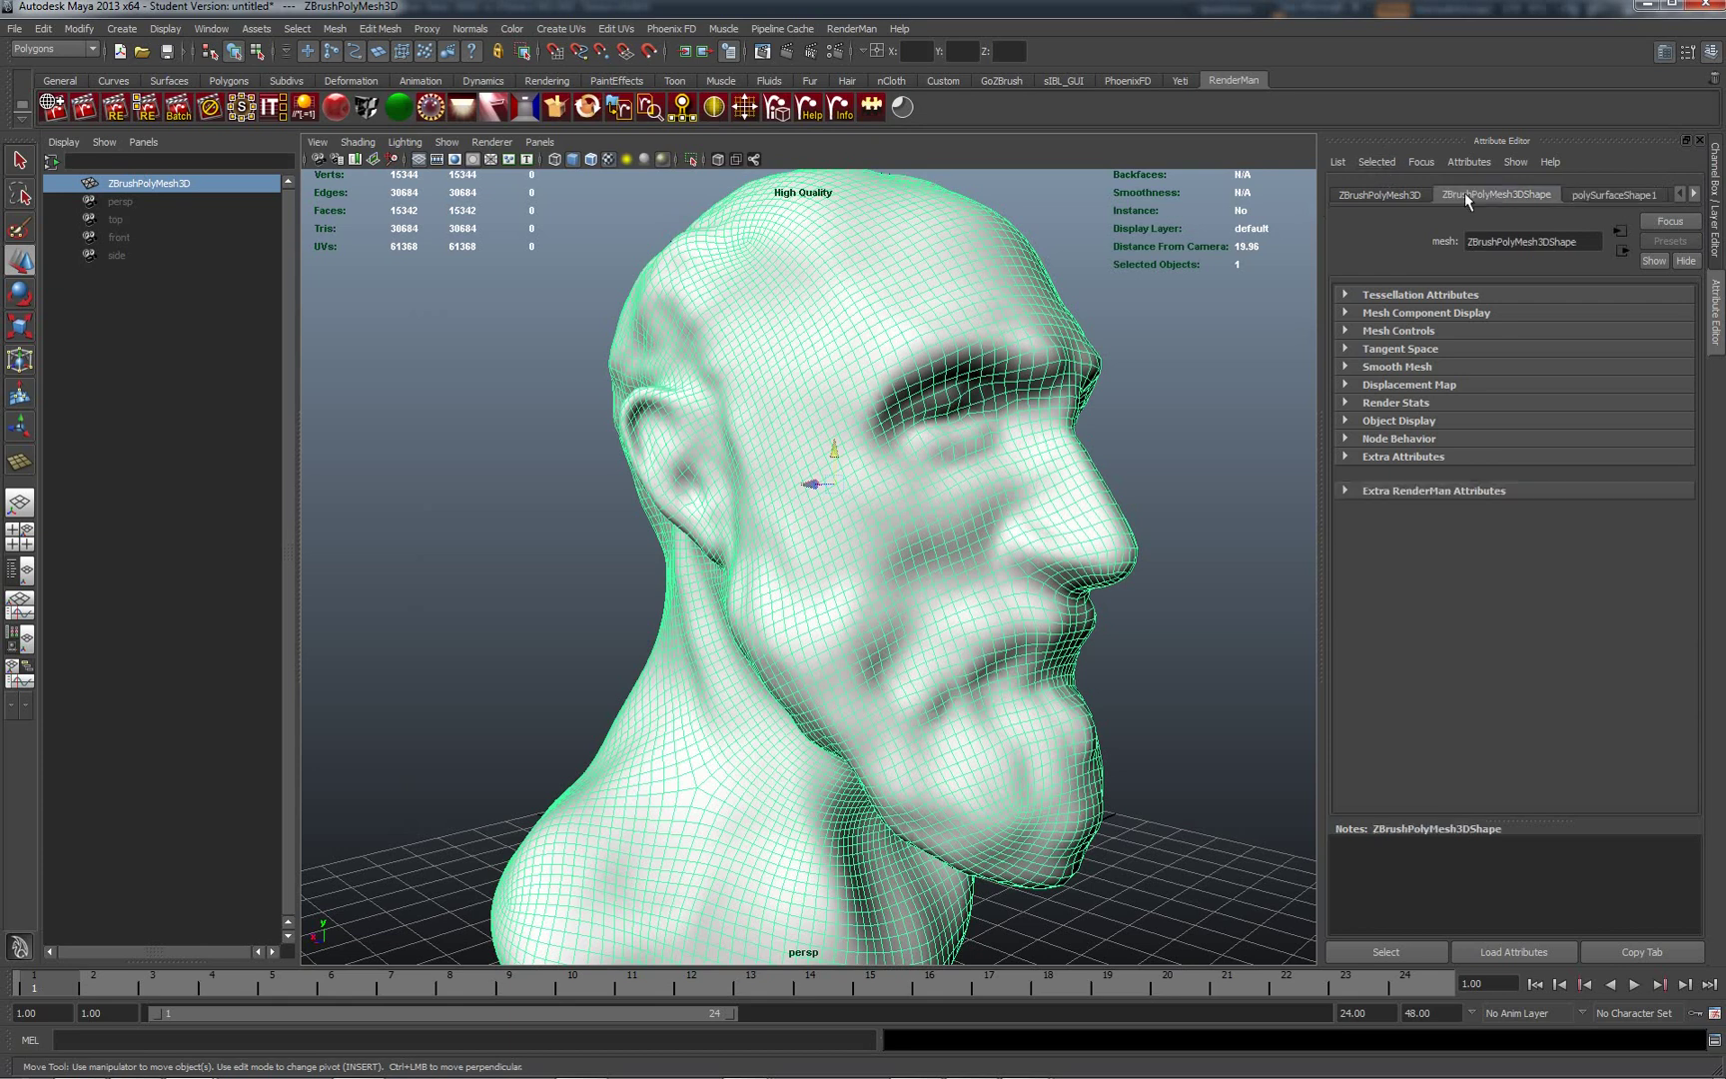
pyautogui.click(1458, 161)
pyautogui.moveTo(1498, 248)
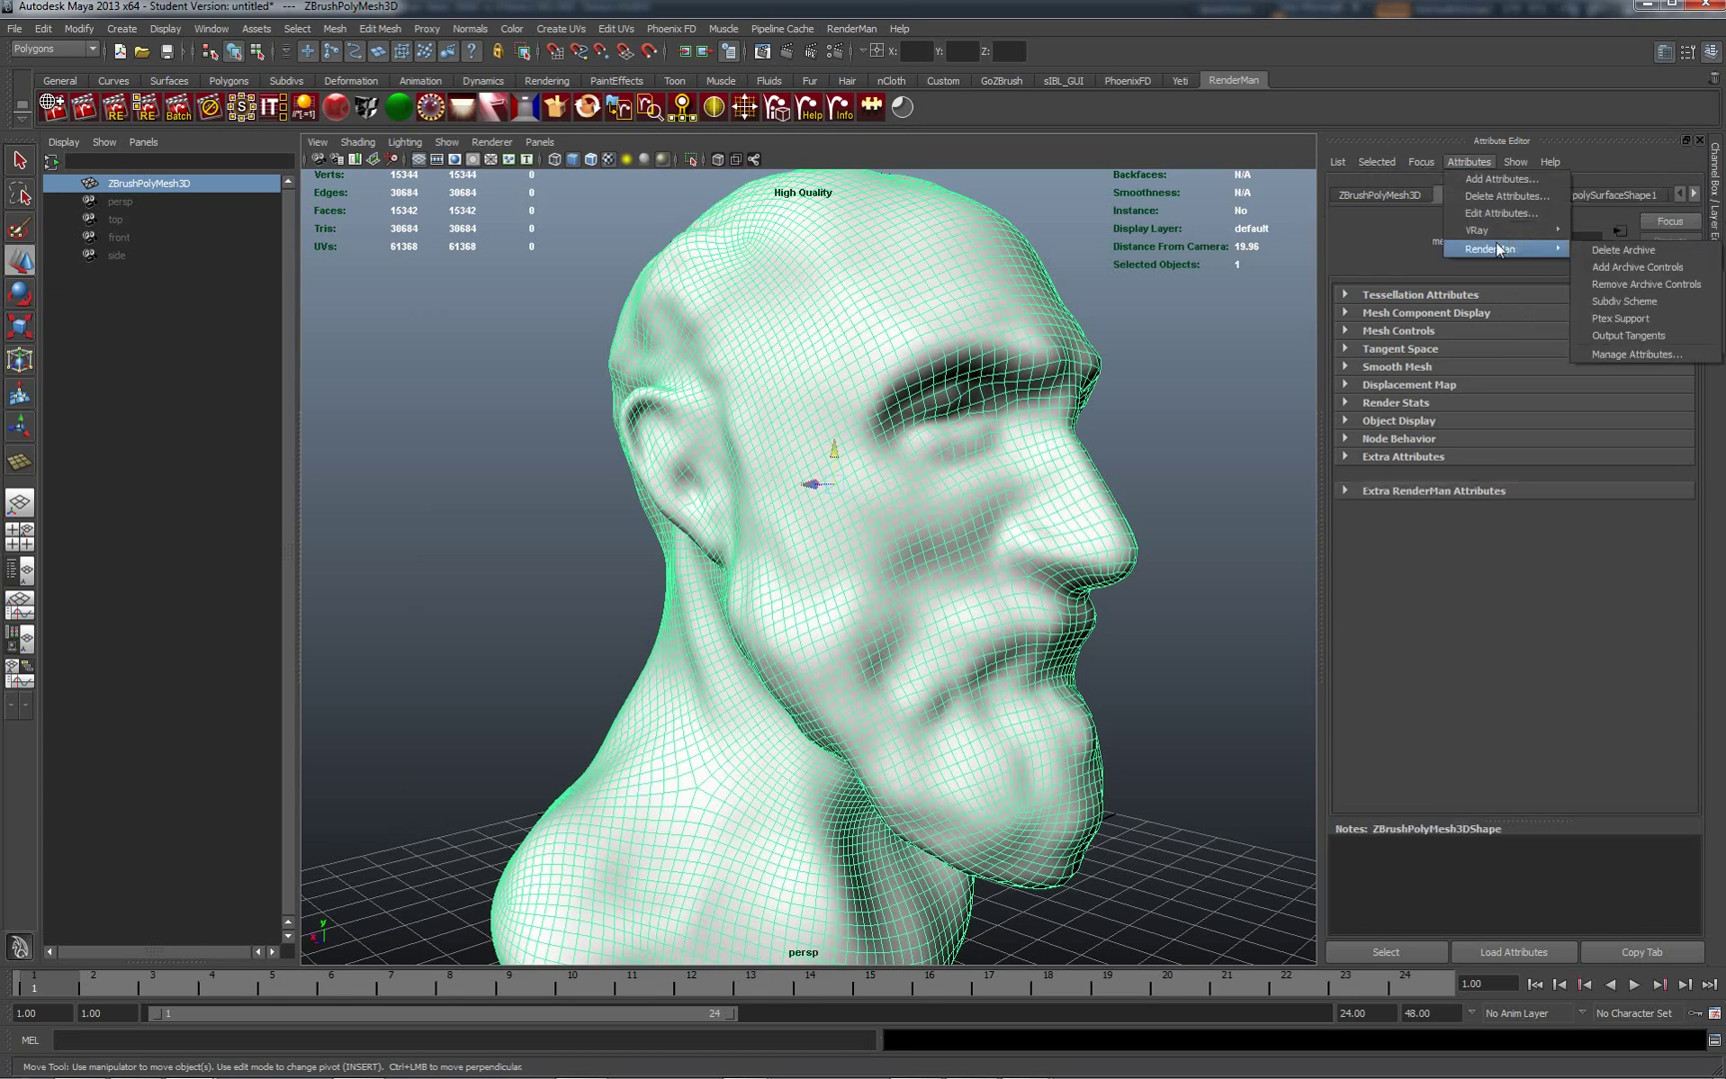
pyautogui.click(1615, 300)
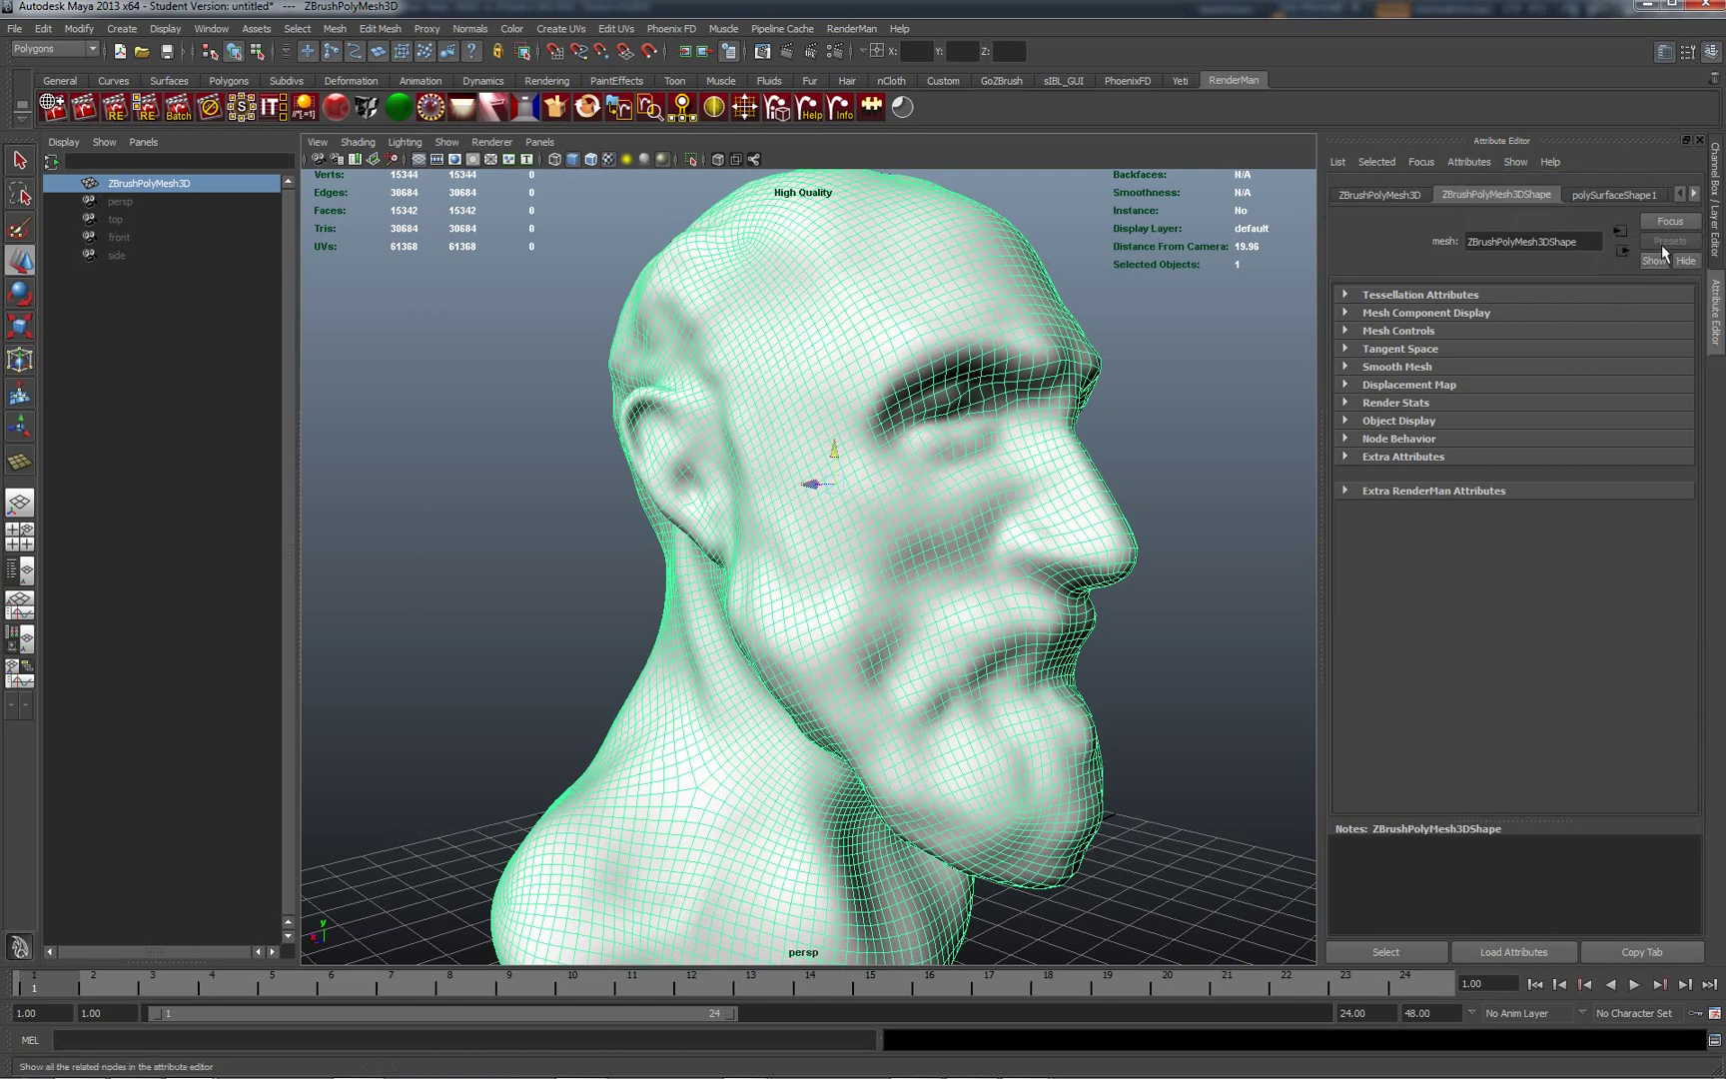
pyautogui.click(1696, 196)
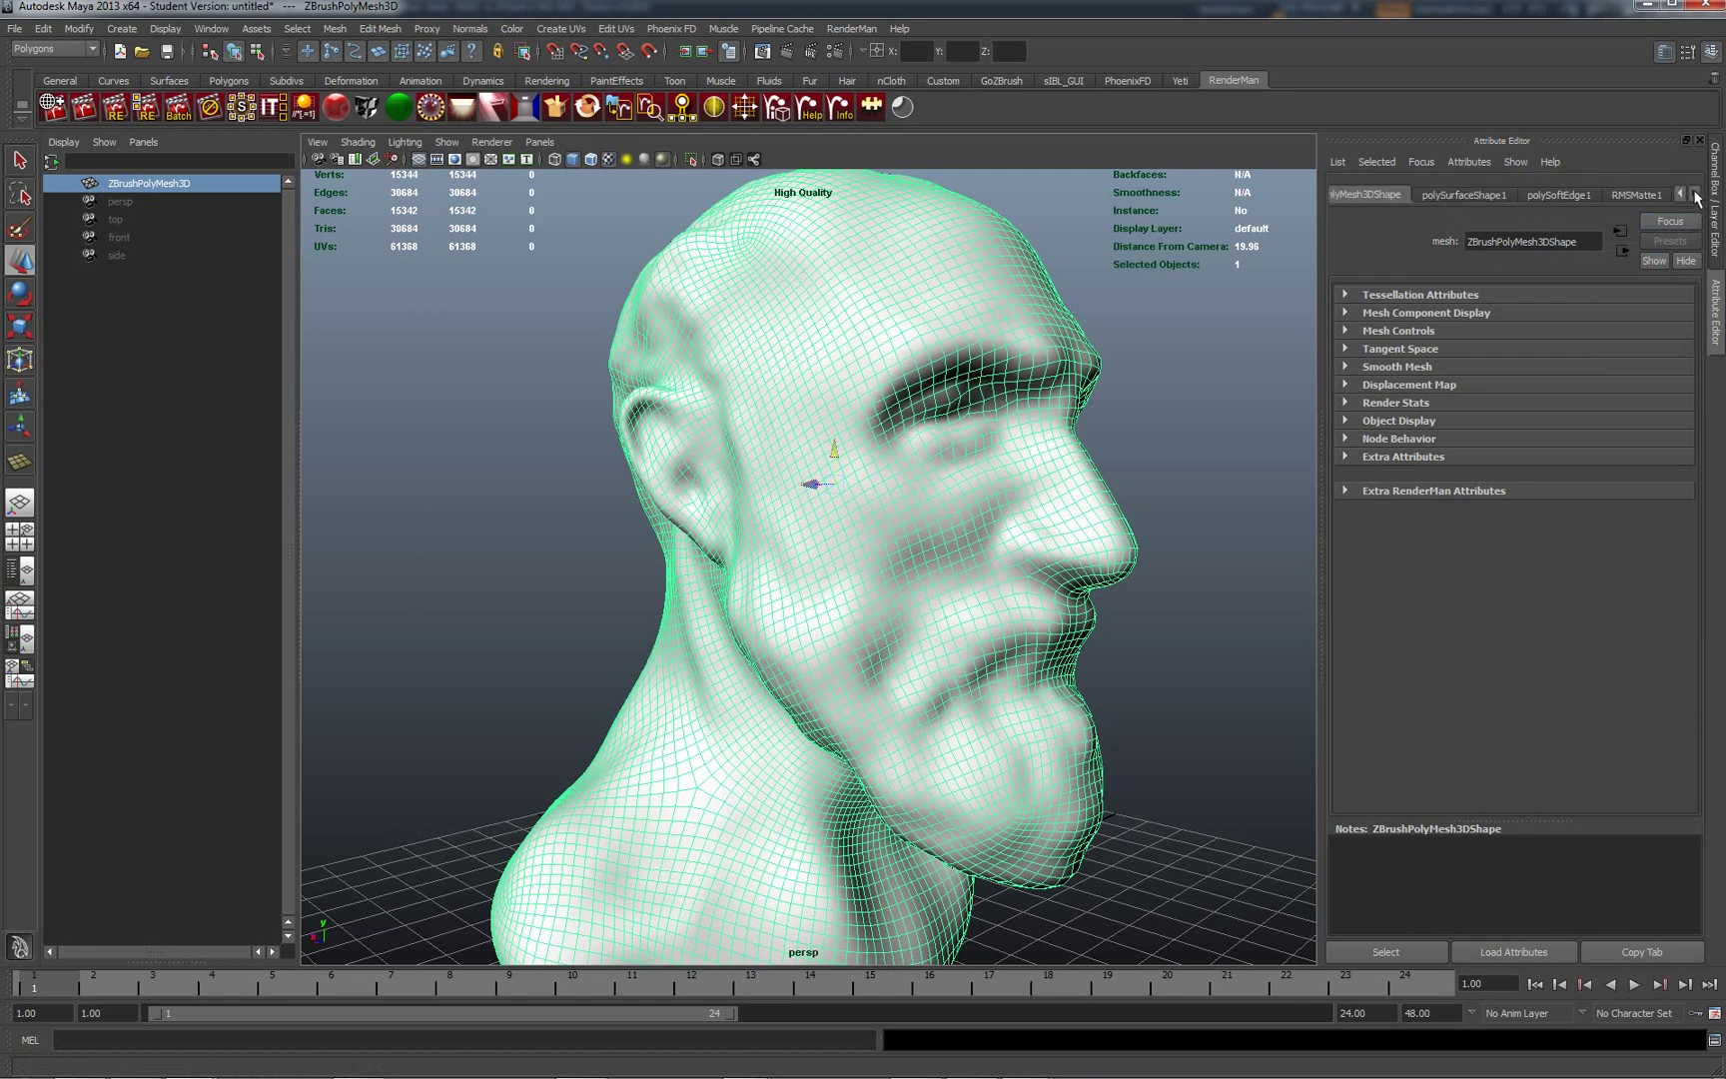
pyautogui.click(1637, 194)
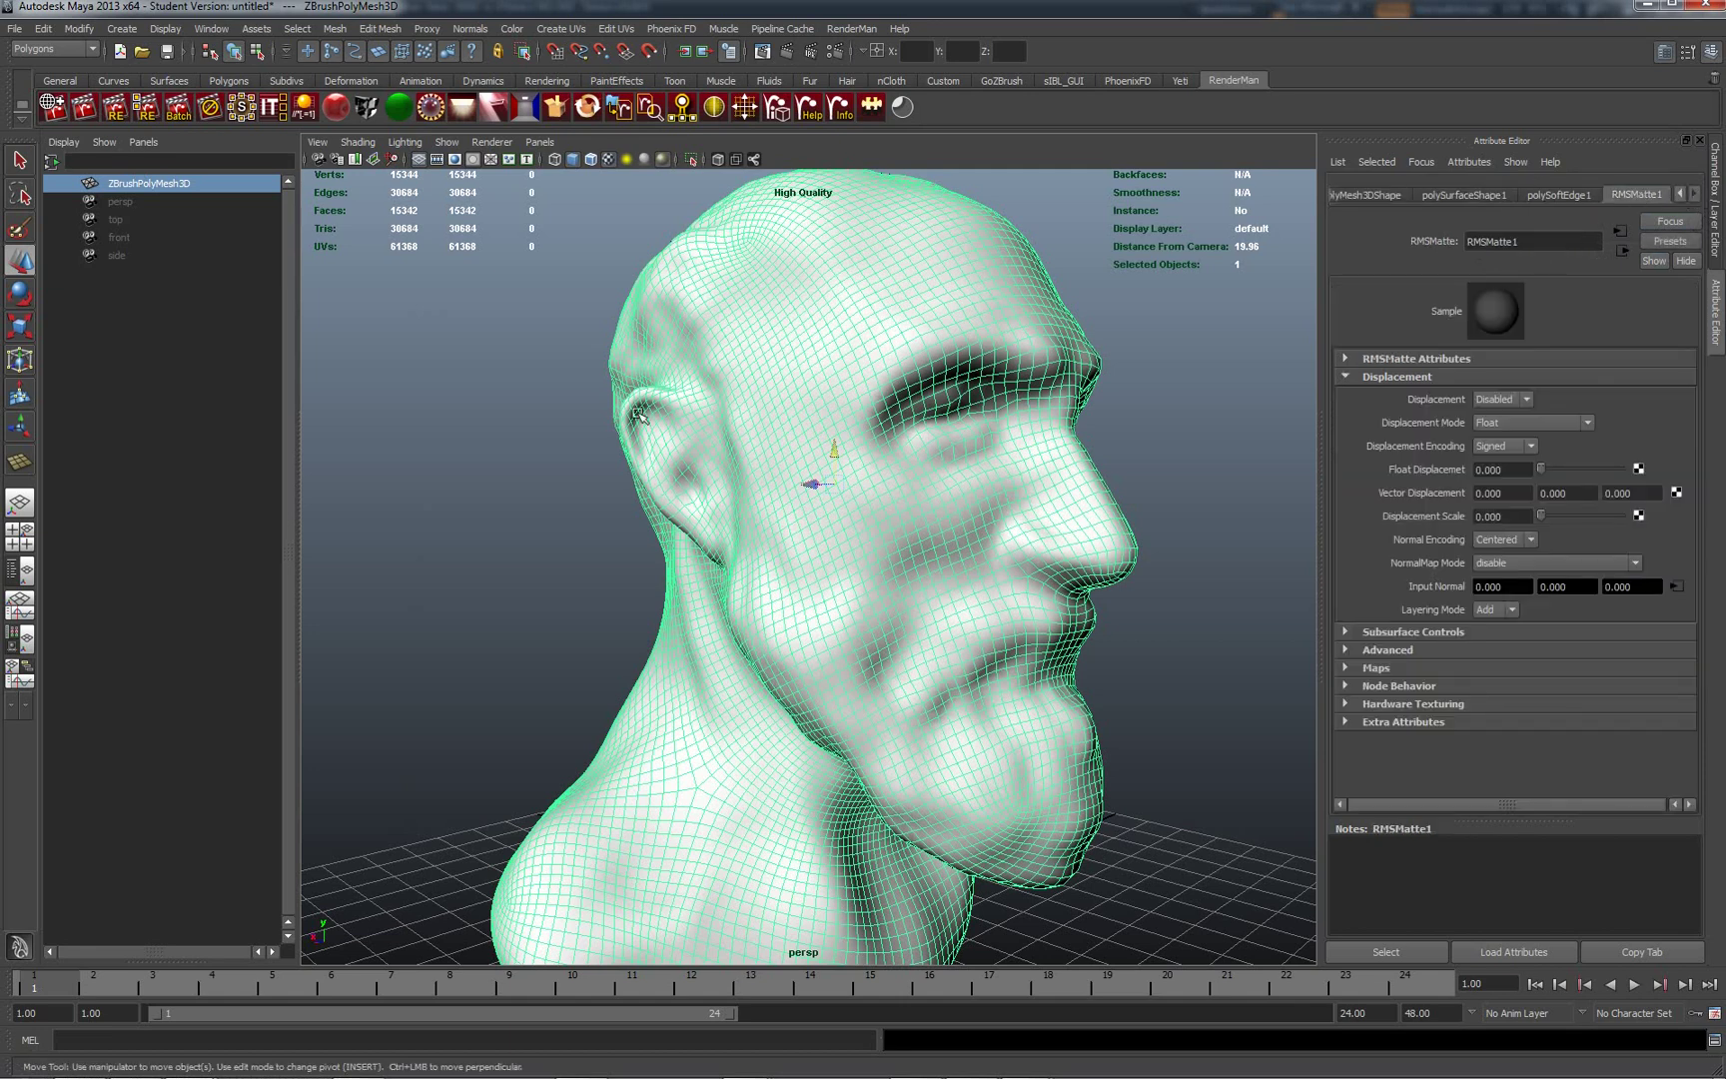
# - Render the normal-mapped bust in RenderMan and bring the catalog window into view
pyautogui.click(87, 113)
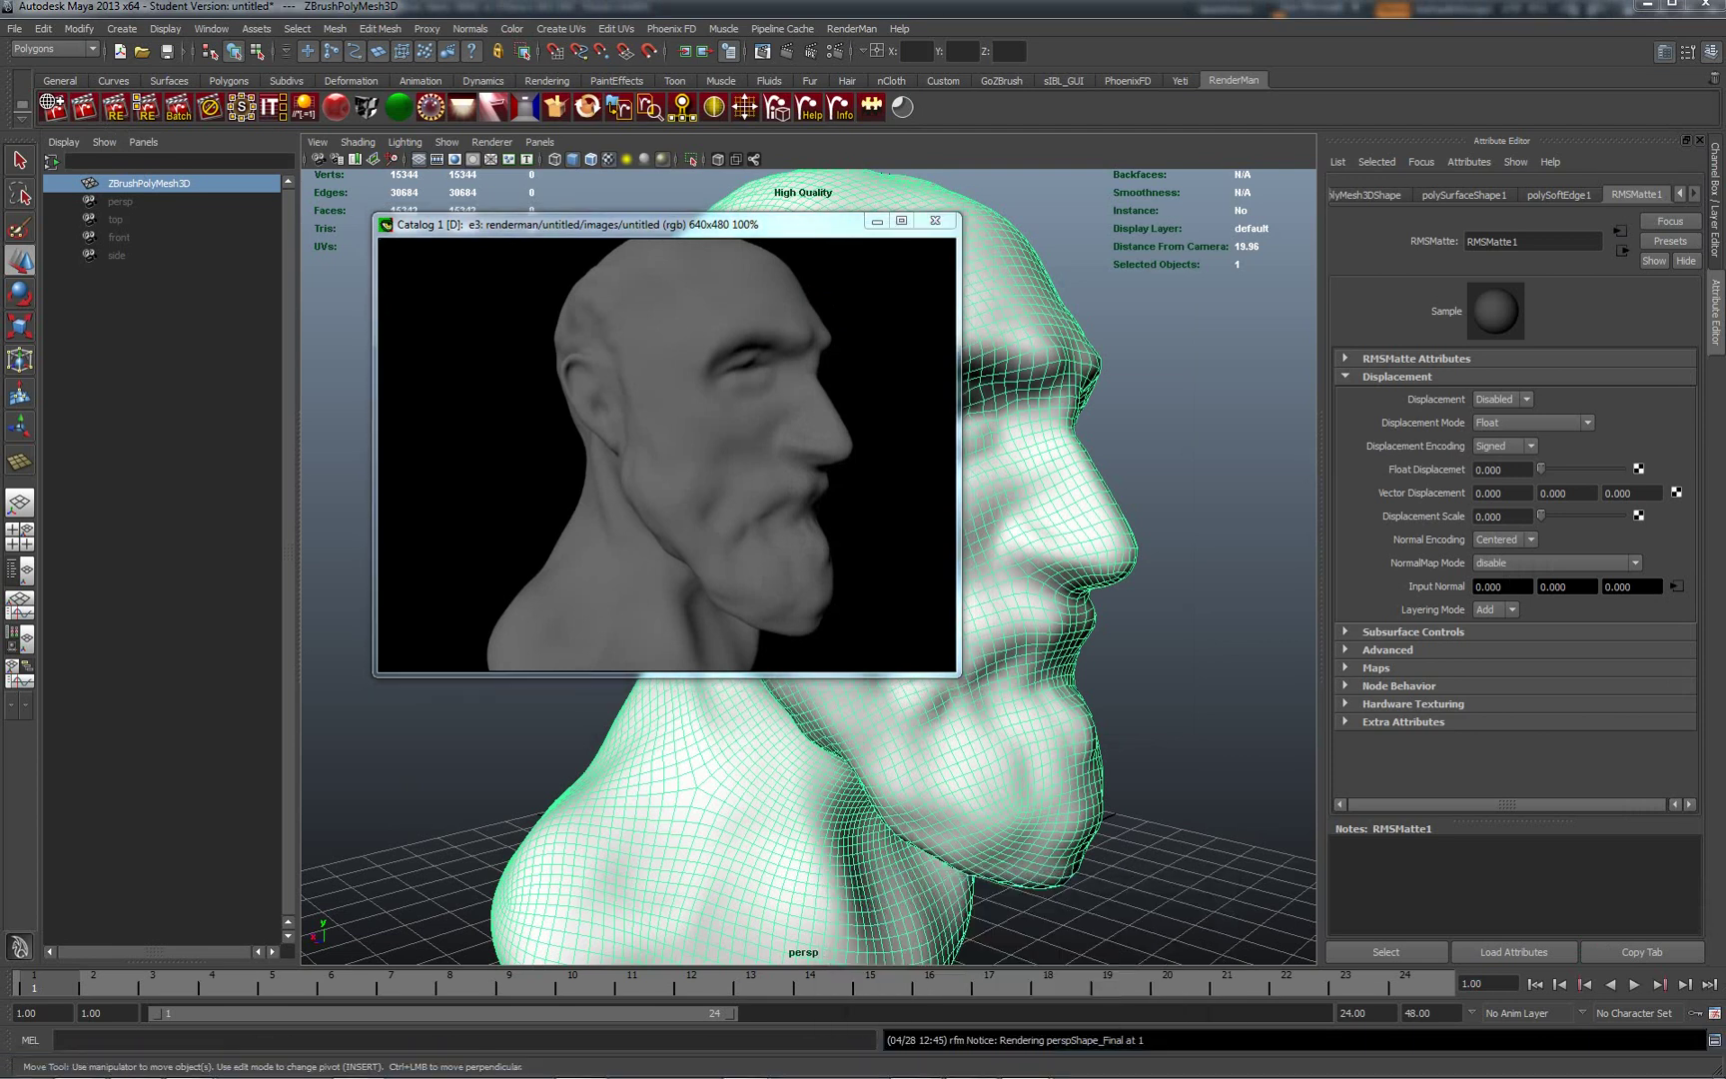
pyautogui.moveTo(1627, 142); pyautogui.dragTo(1286, 283)
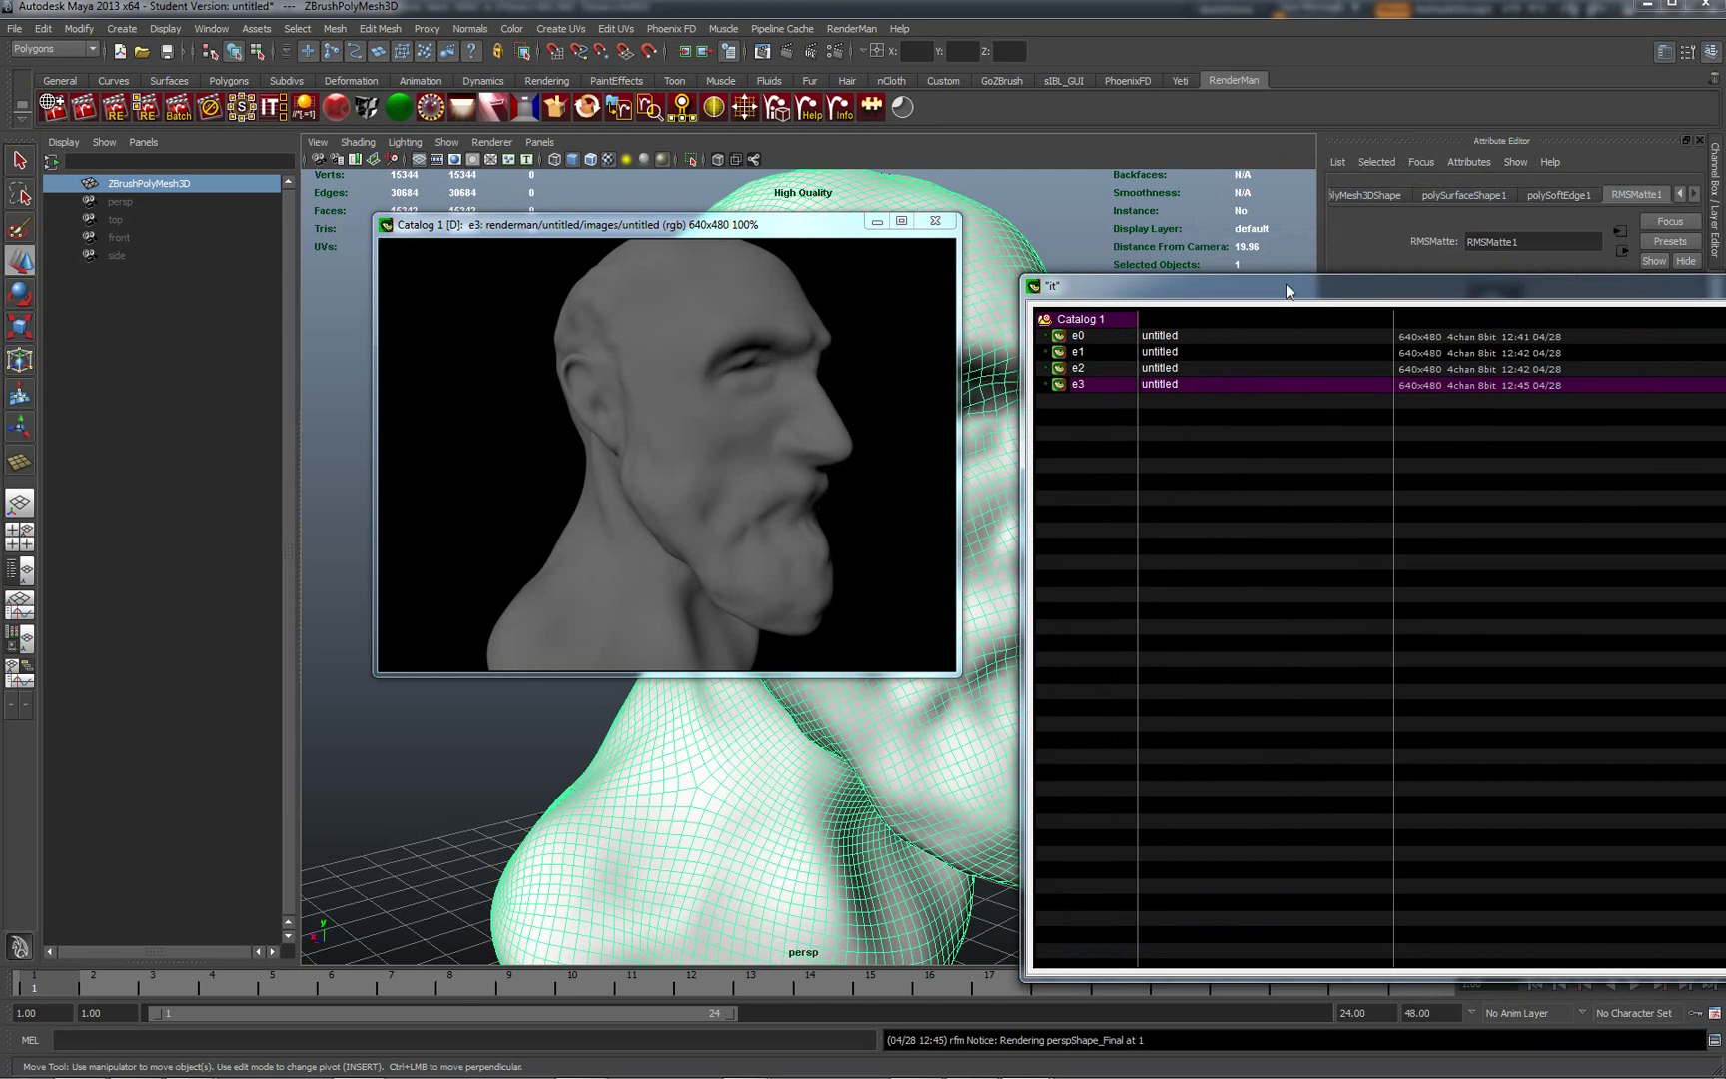
# - Toggle between renders e2 and e3 to compare, then minimise the catalog
pyautogui.click(1174, 370)
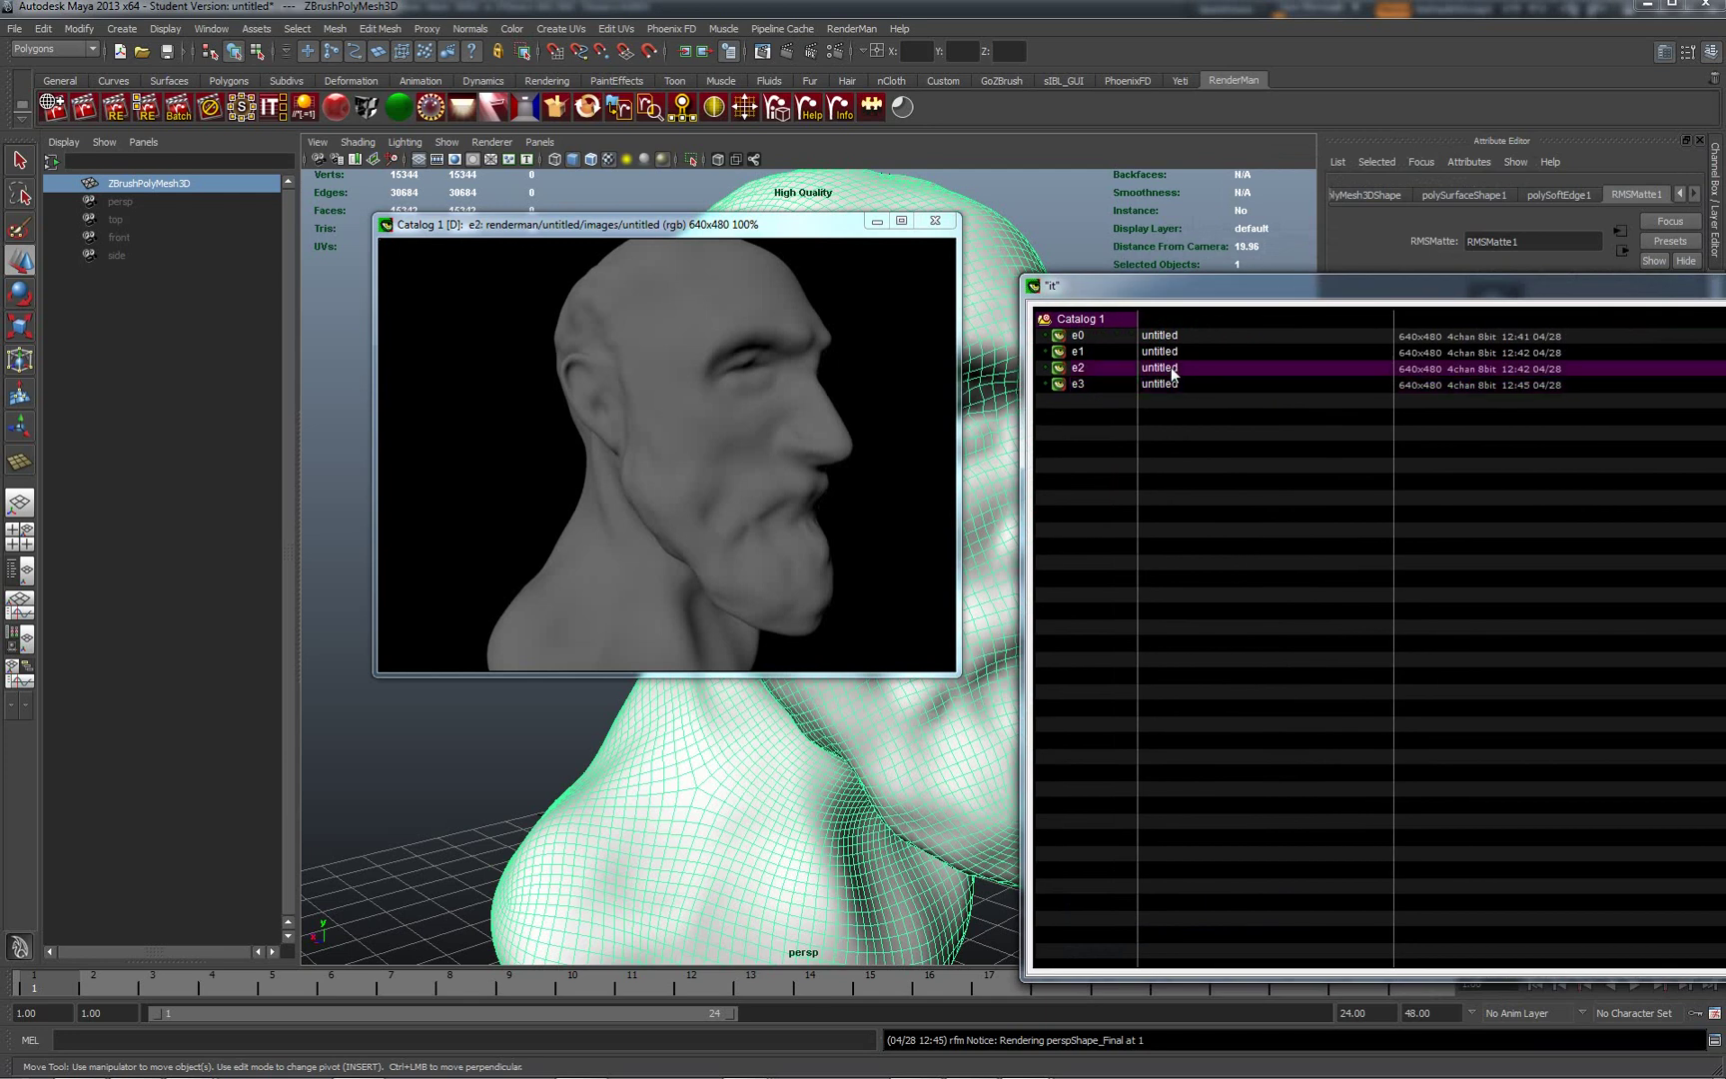
pyautogui.click(1162, 386)
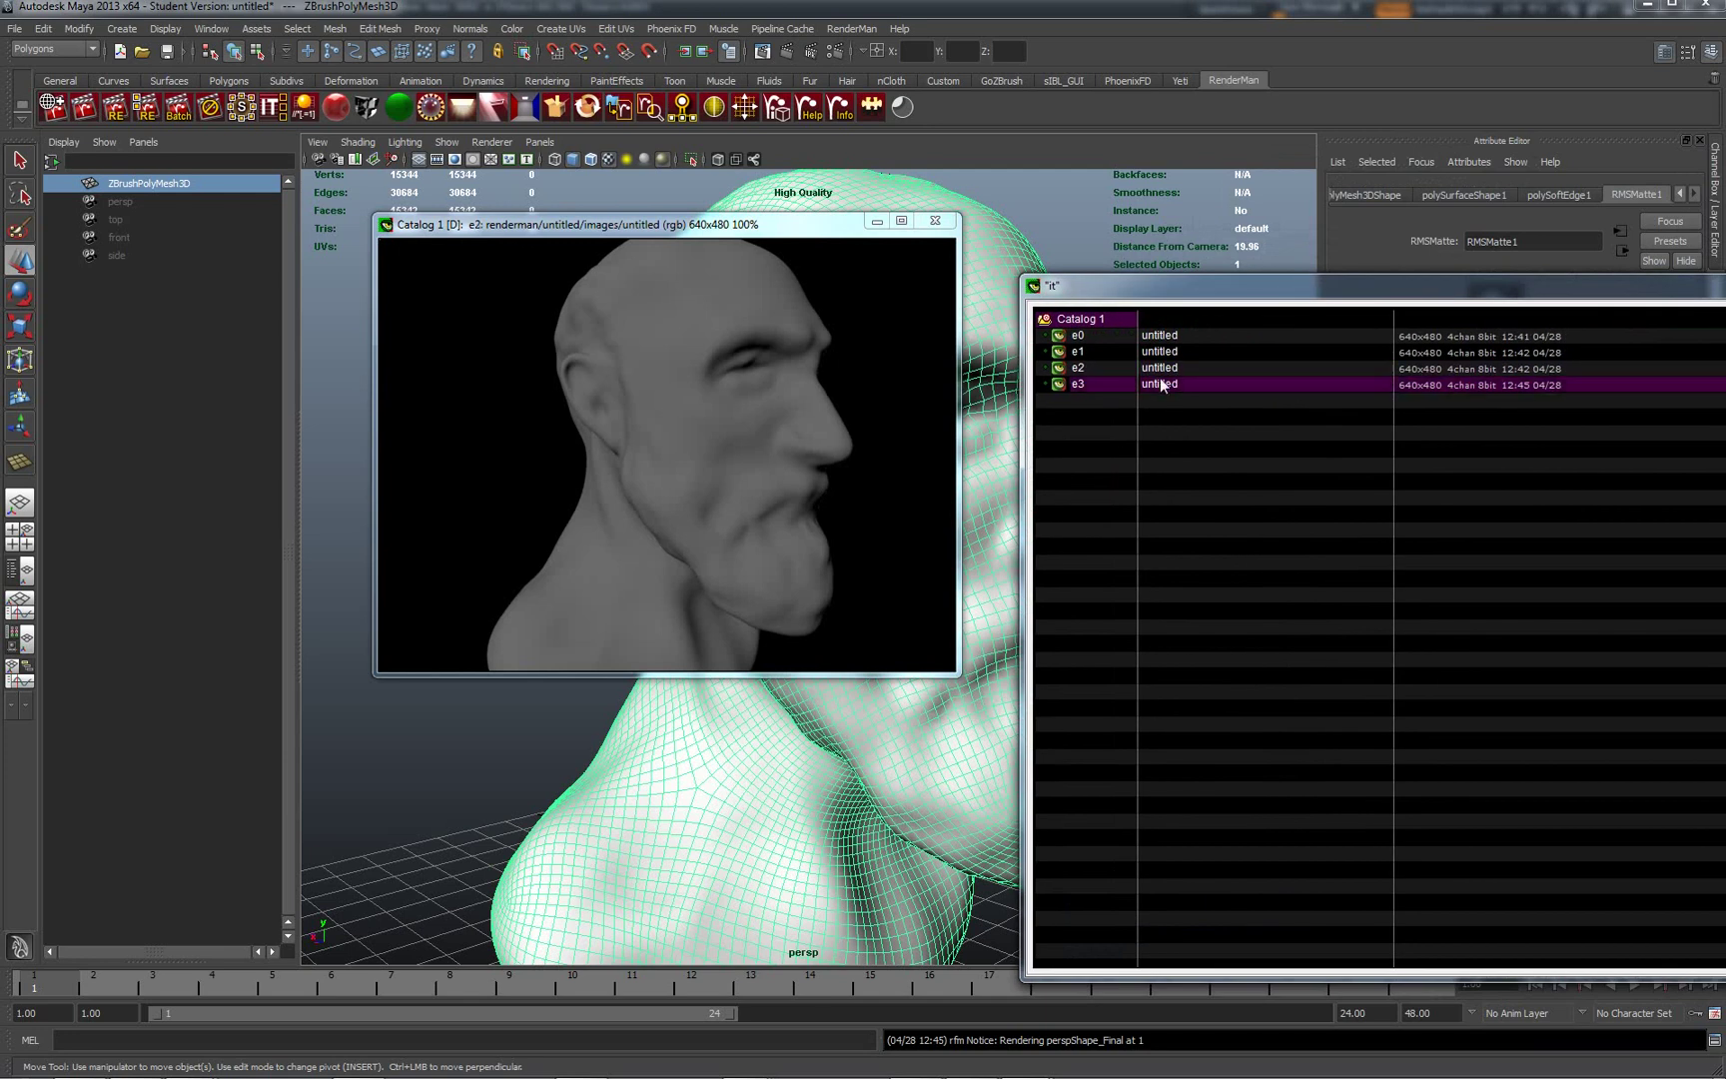
pyautogui.click(1170, 370)
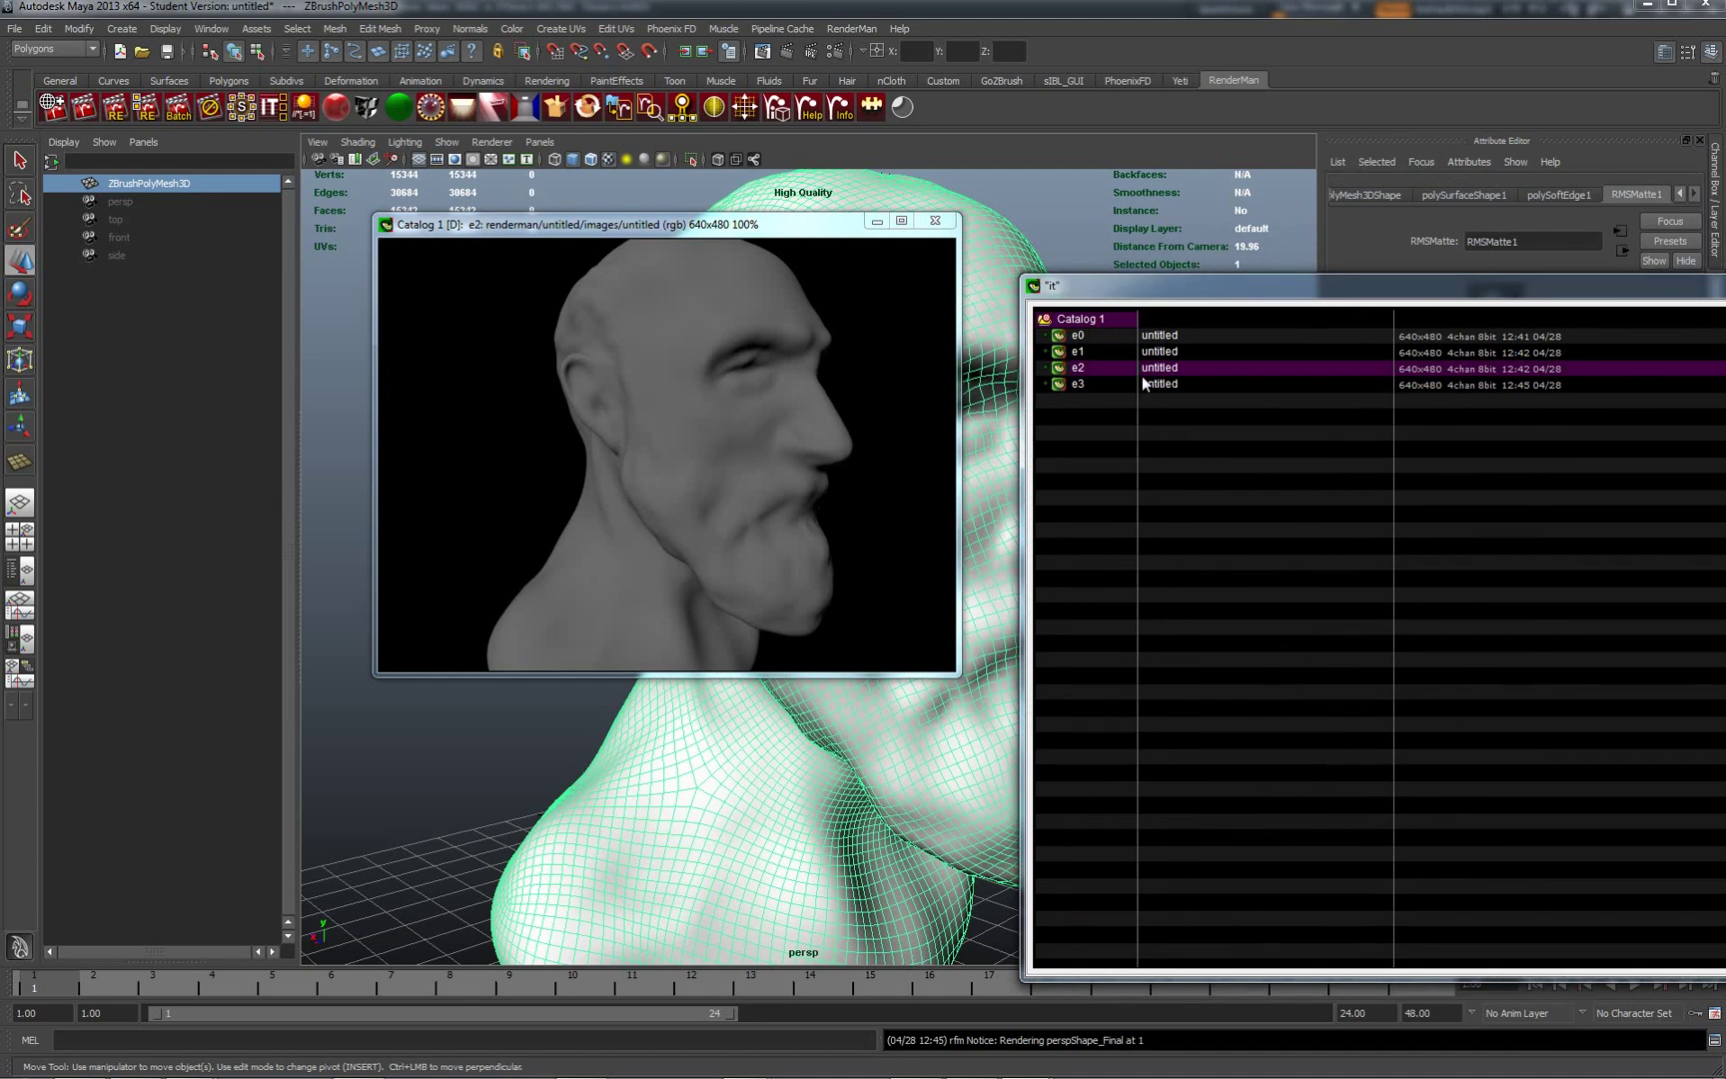
pyautogui.press('super+Down')
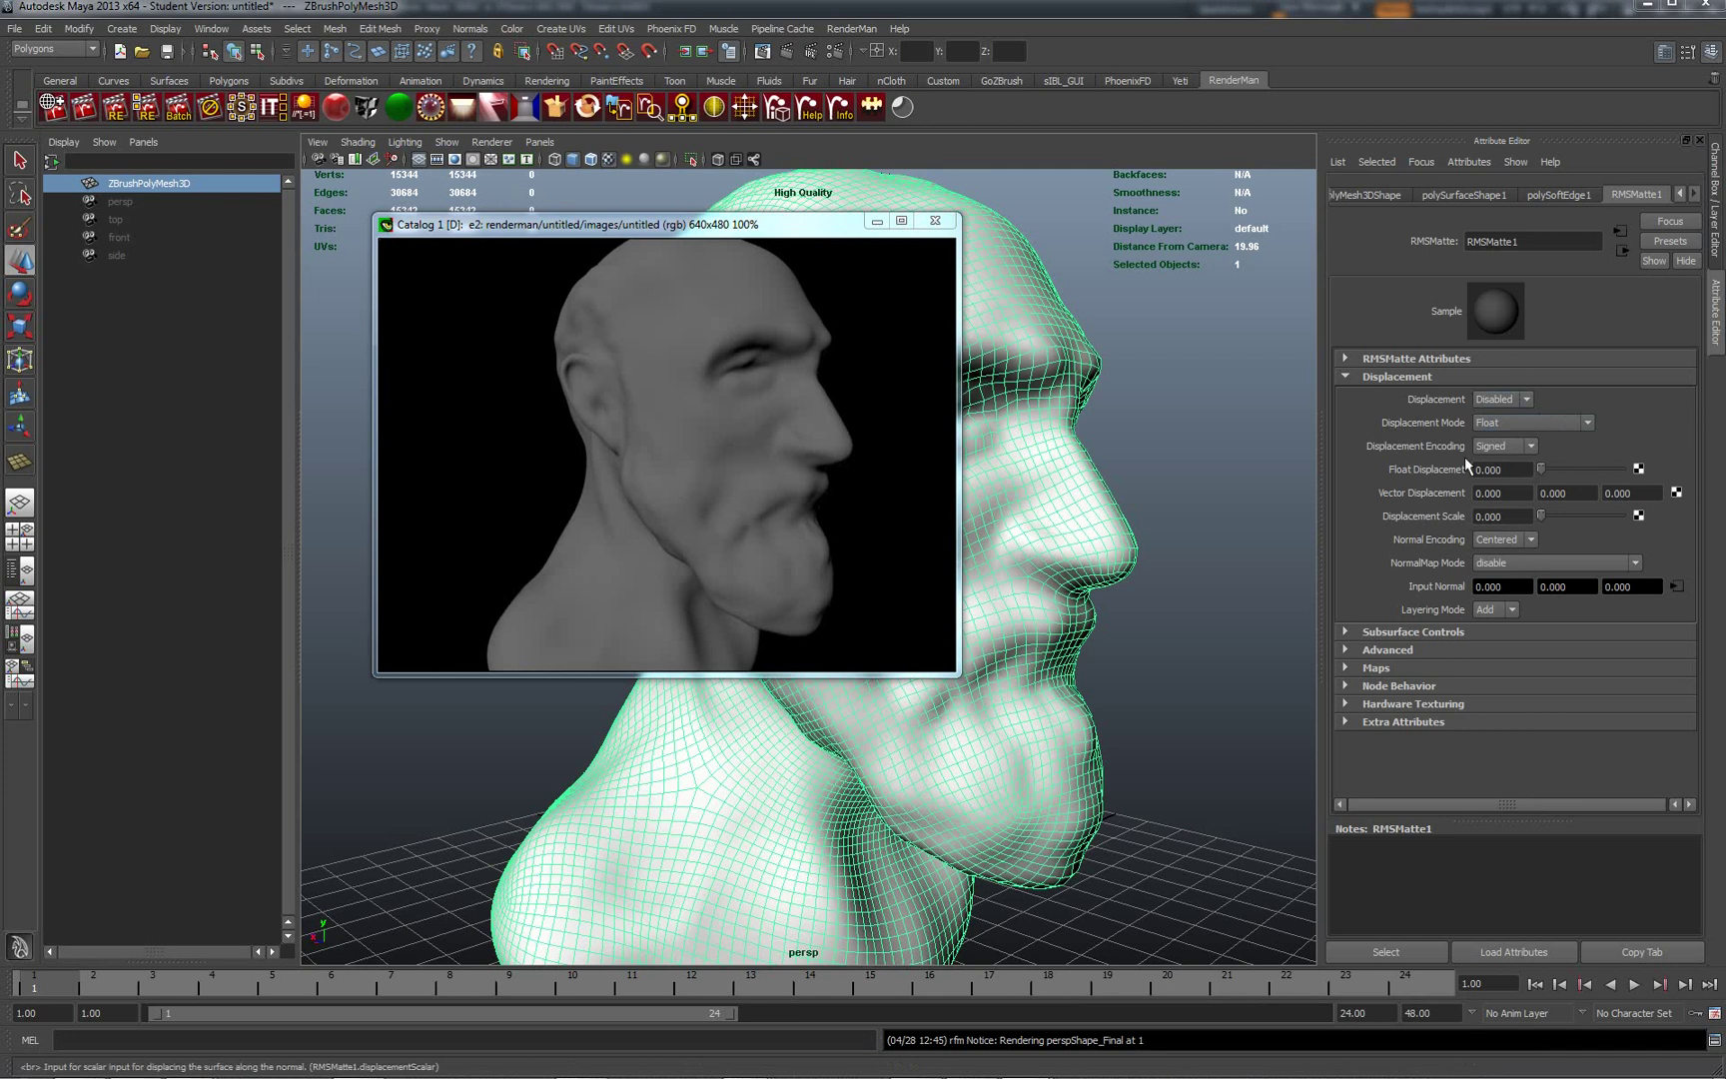
# - Switch RMSMatte1's Displacement to Bump and re-render the bust as render e4
pyautogui.click(1527, 401)
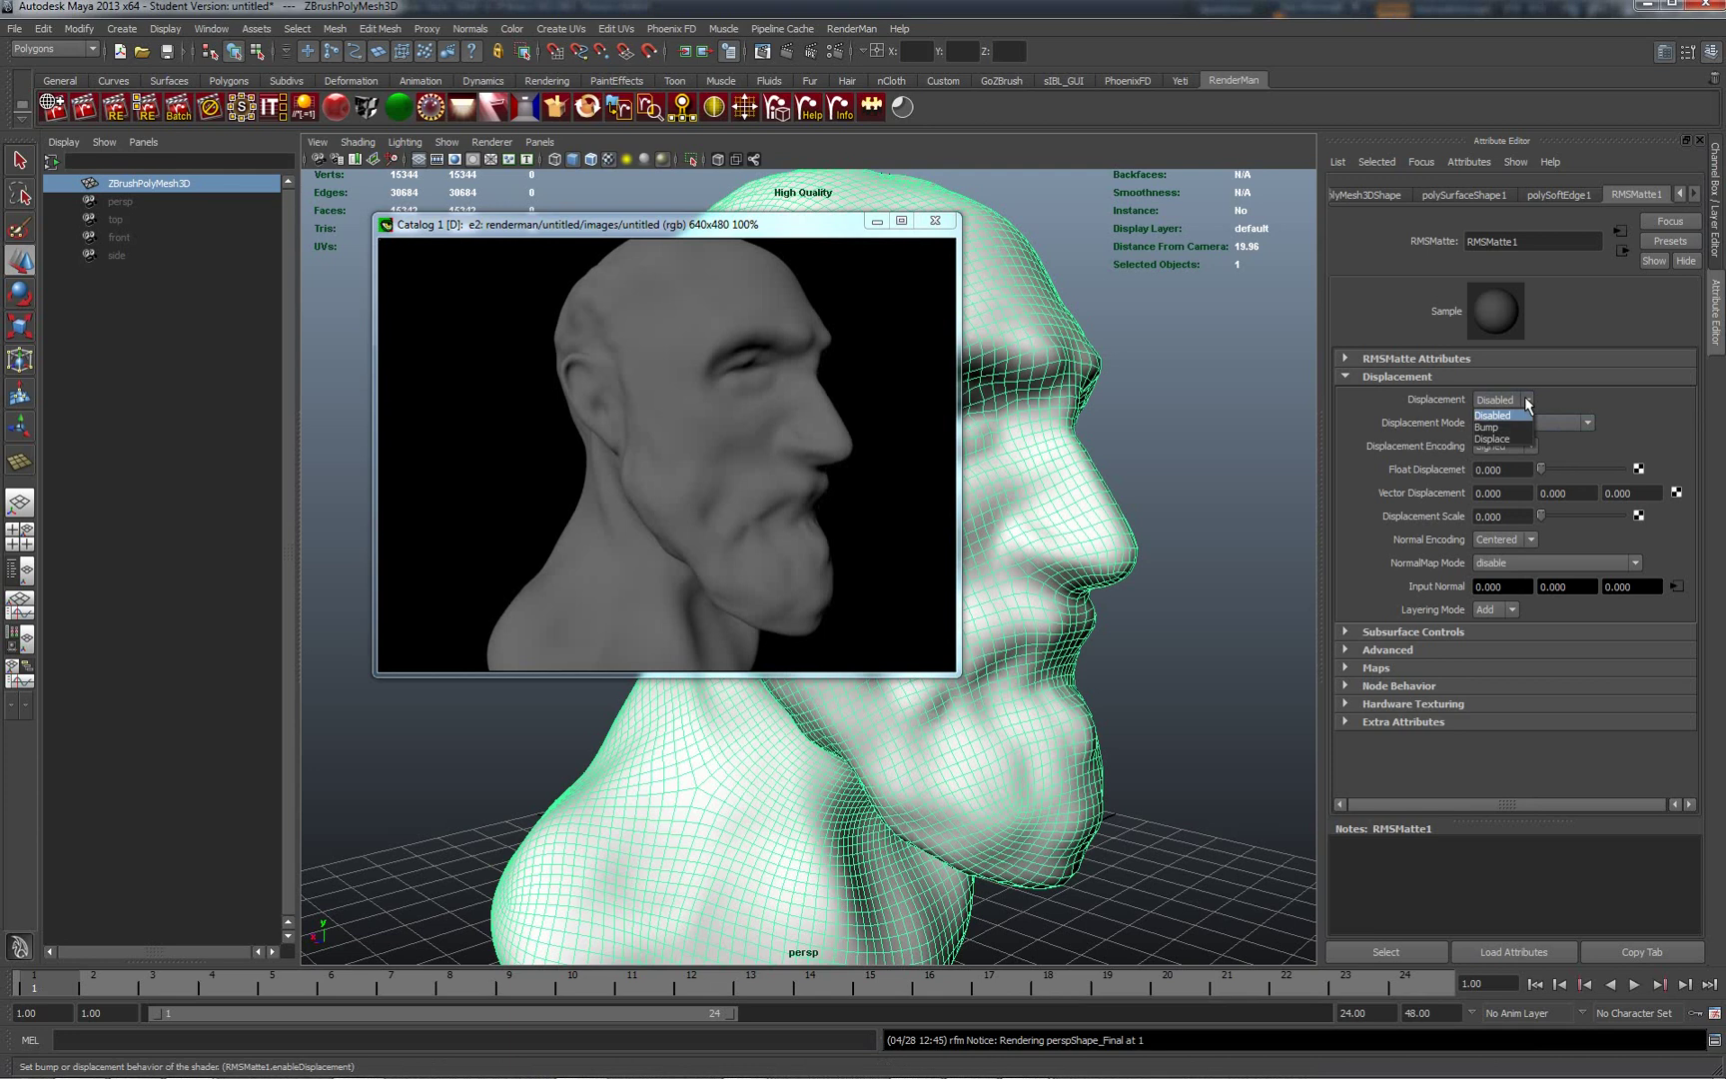
pyautogui.click(1499, 430)
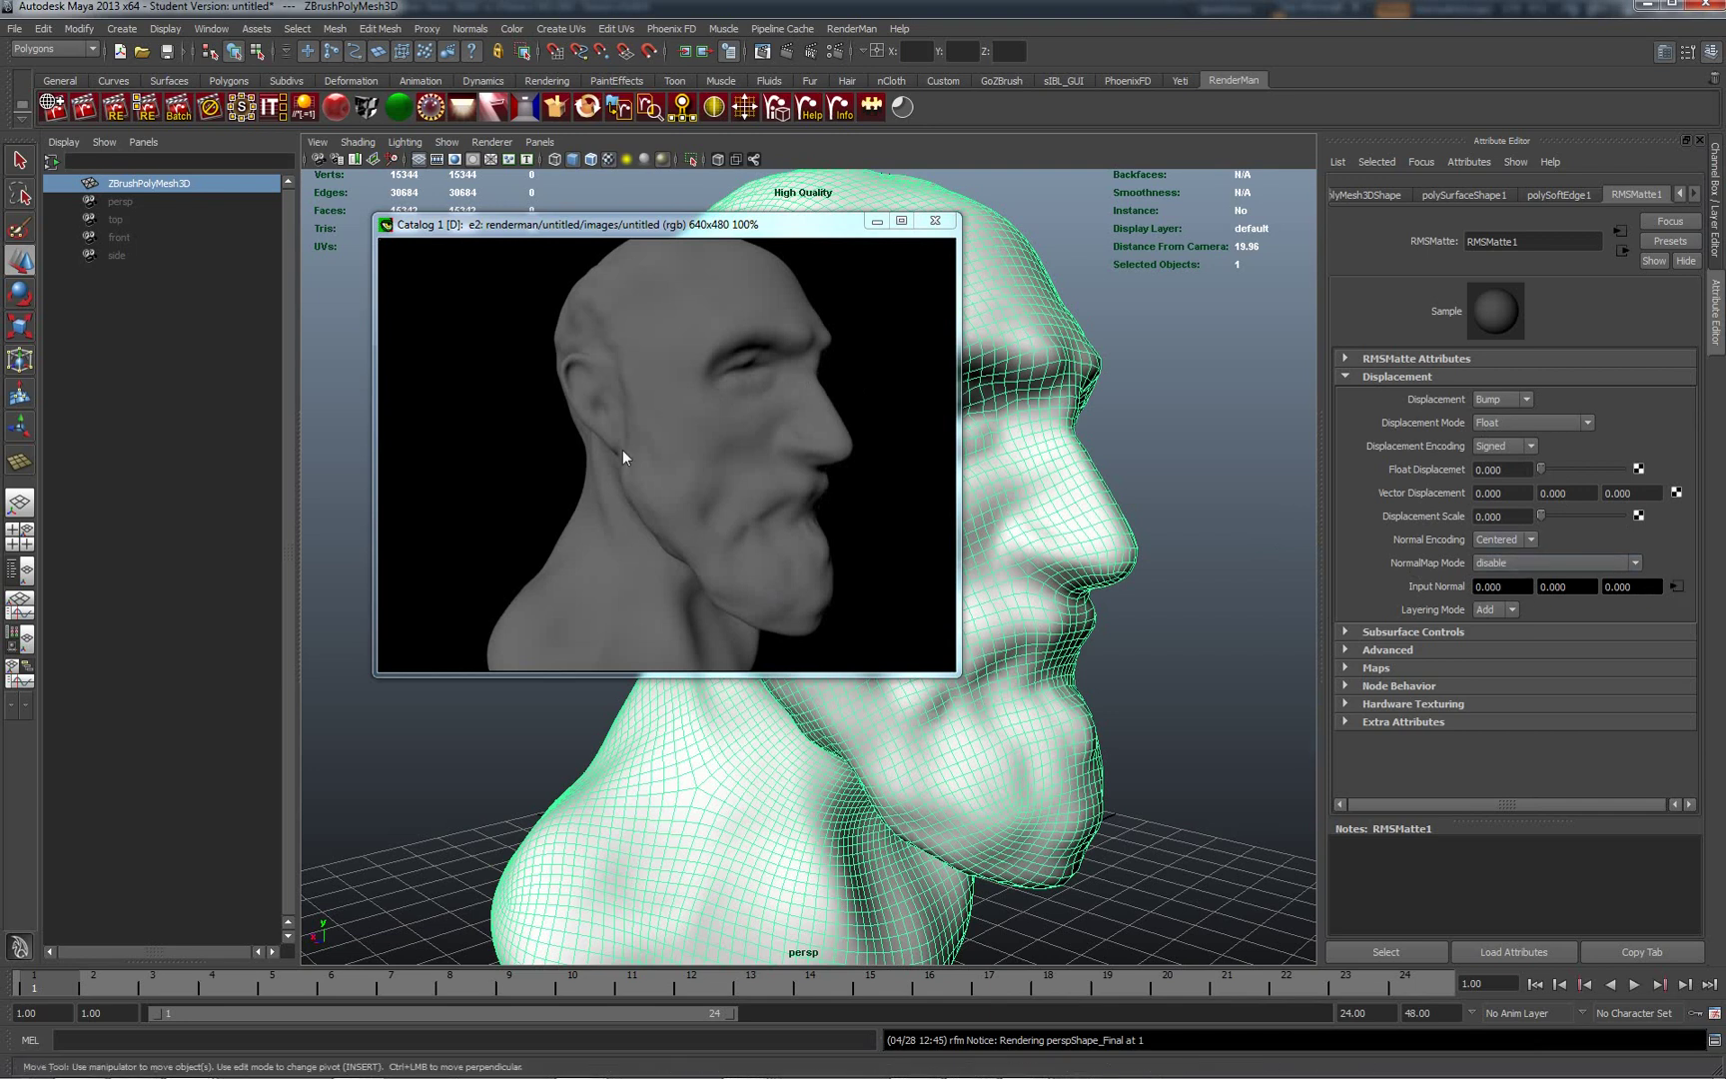
pyautogui.rightClick(622, 417)
pyautogui.click(675, 432)
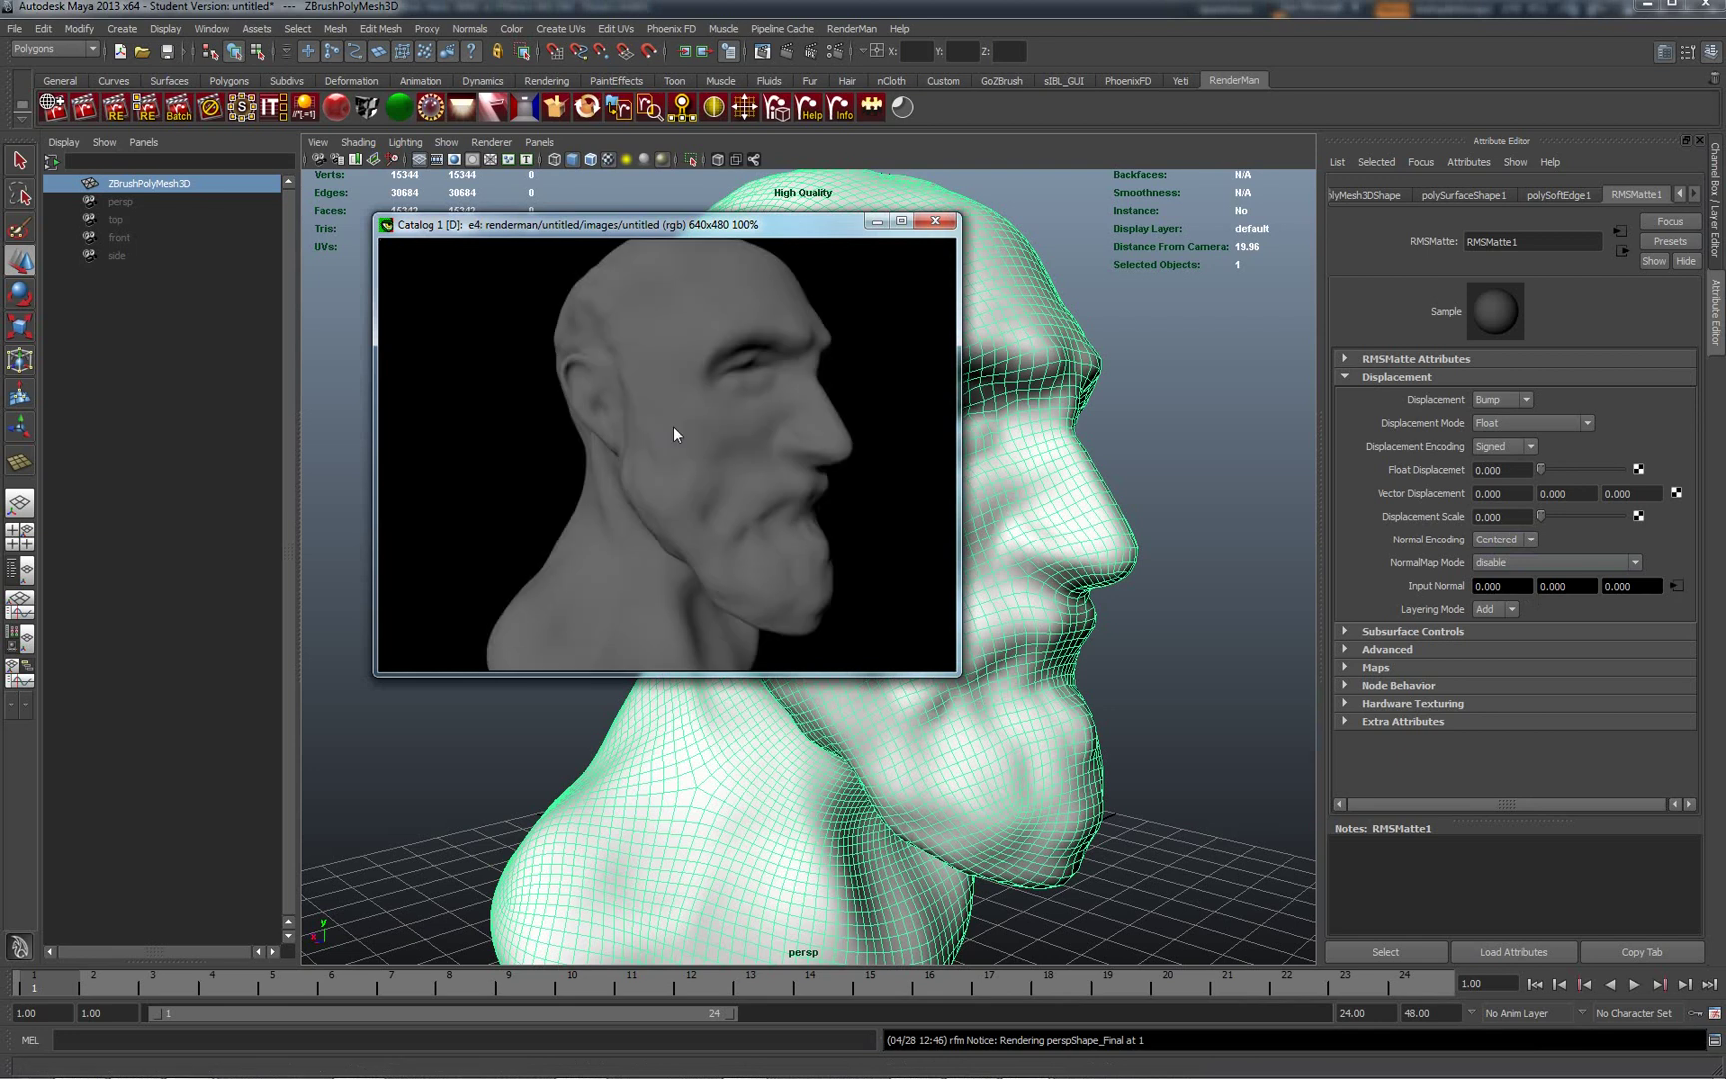
# - Raise Float Displacement to about 55.056 and re-render the bust as render e5
pyautogui.click(85, 112)
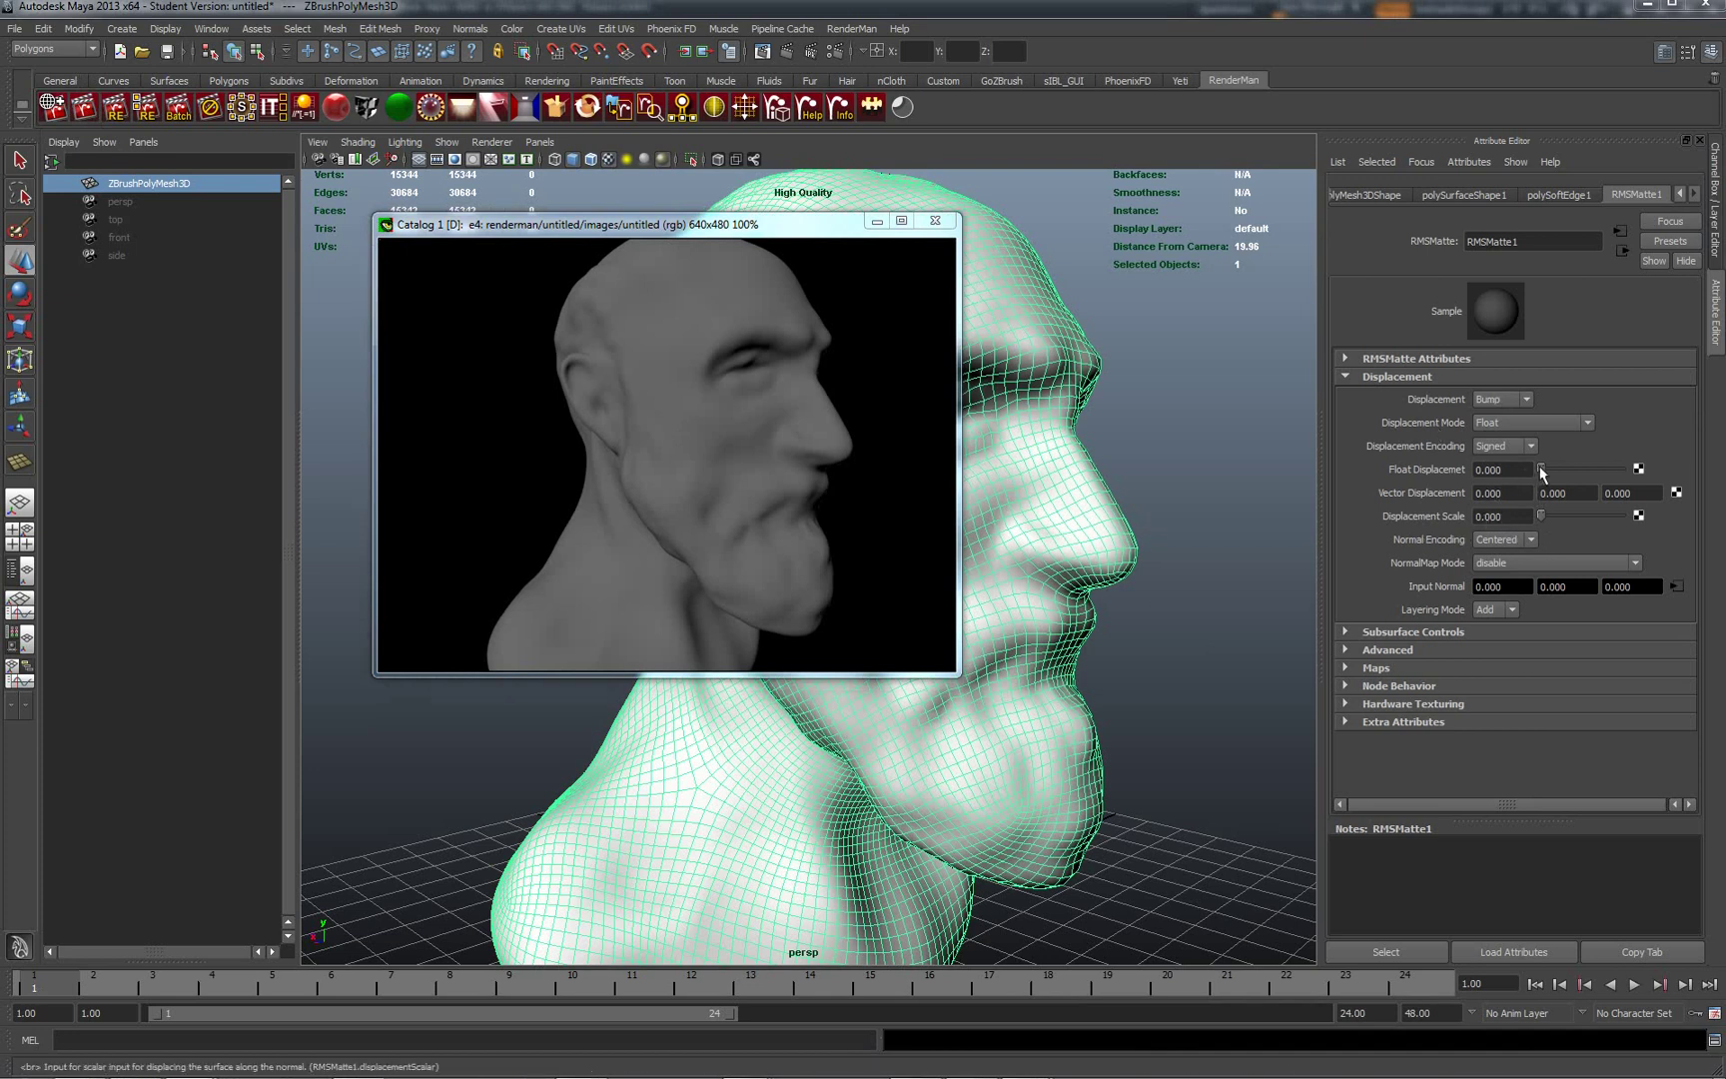
pyautogui.moveTo(1542, 469); pyautogui.dragTo(1585, 470)
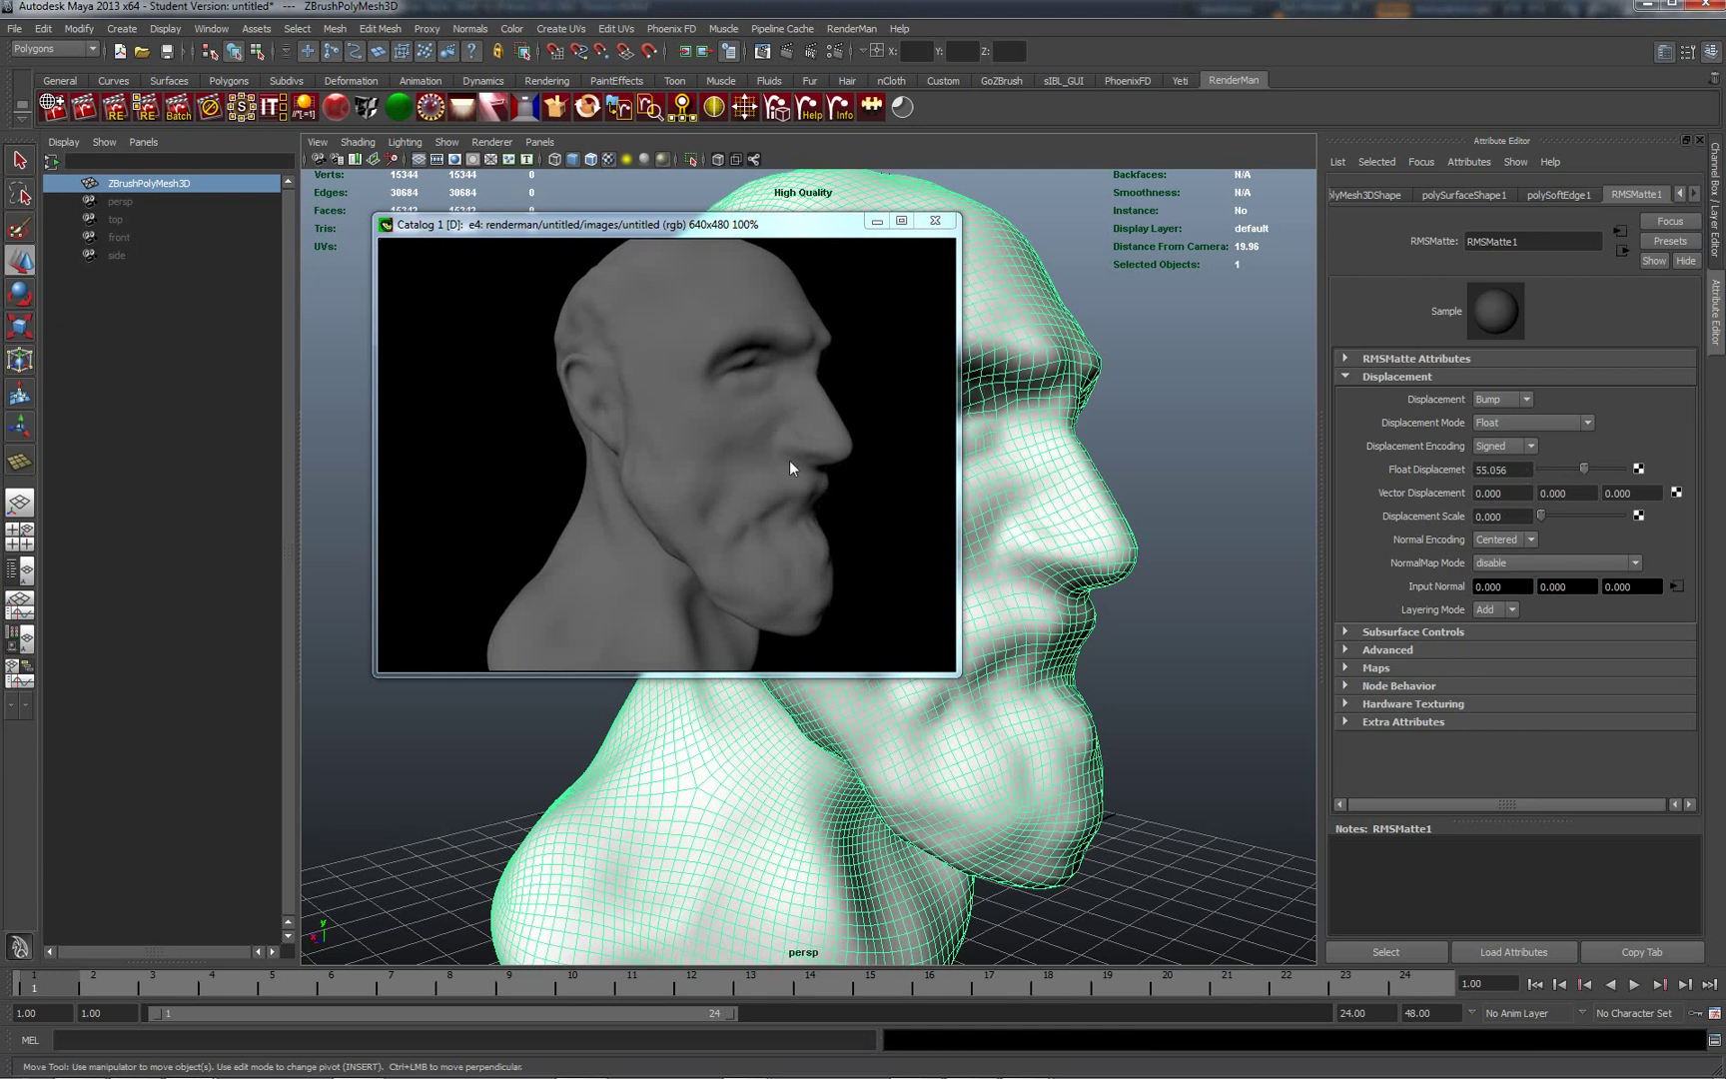
pyautogui.rightClick(701, 408)
pyautogui.click(758, 417)
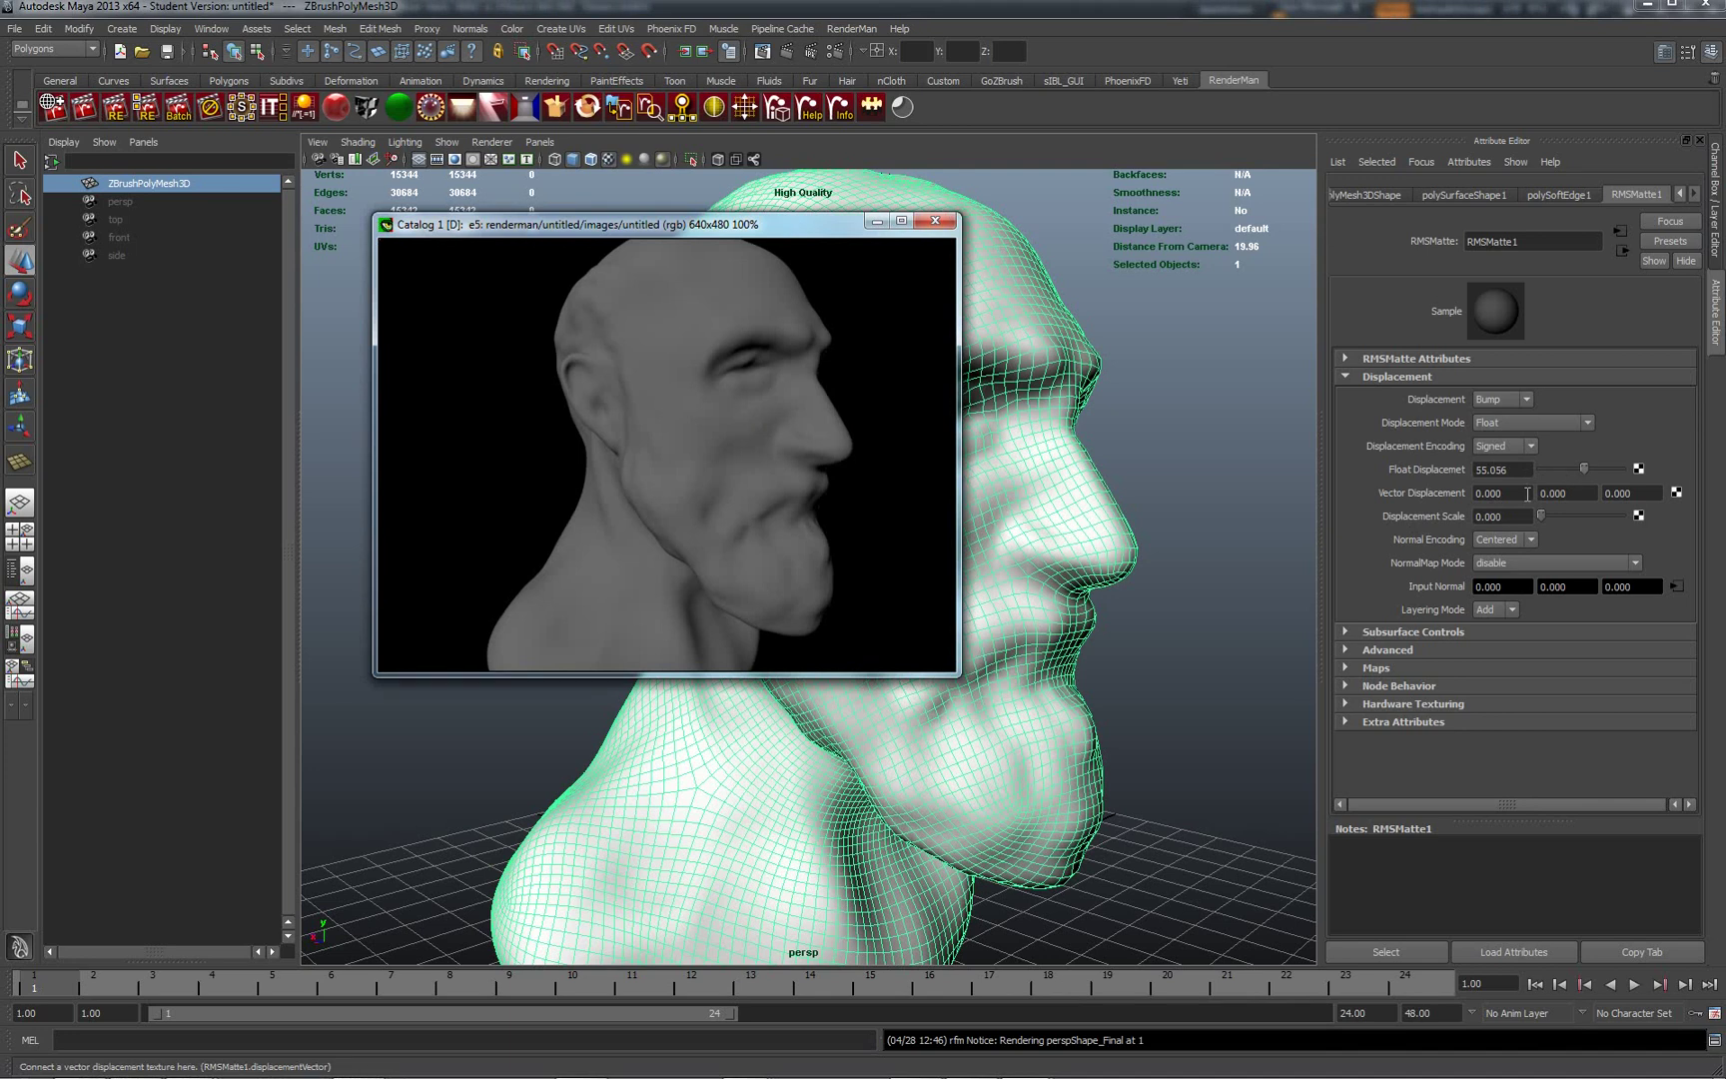
# - Reset Float Displacement to 0 and bring up the NormalMap Mode choices
pyautogui.doubleClick(1516, 470)
pyautogui.write('0')
pyautogui.press('Return')
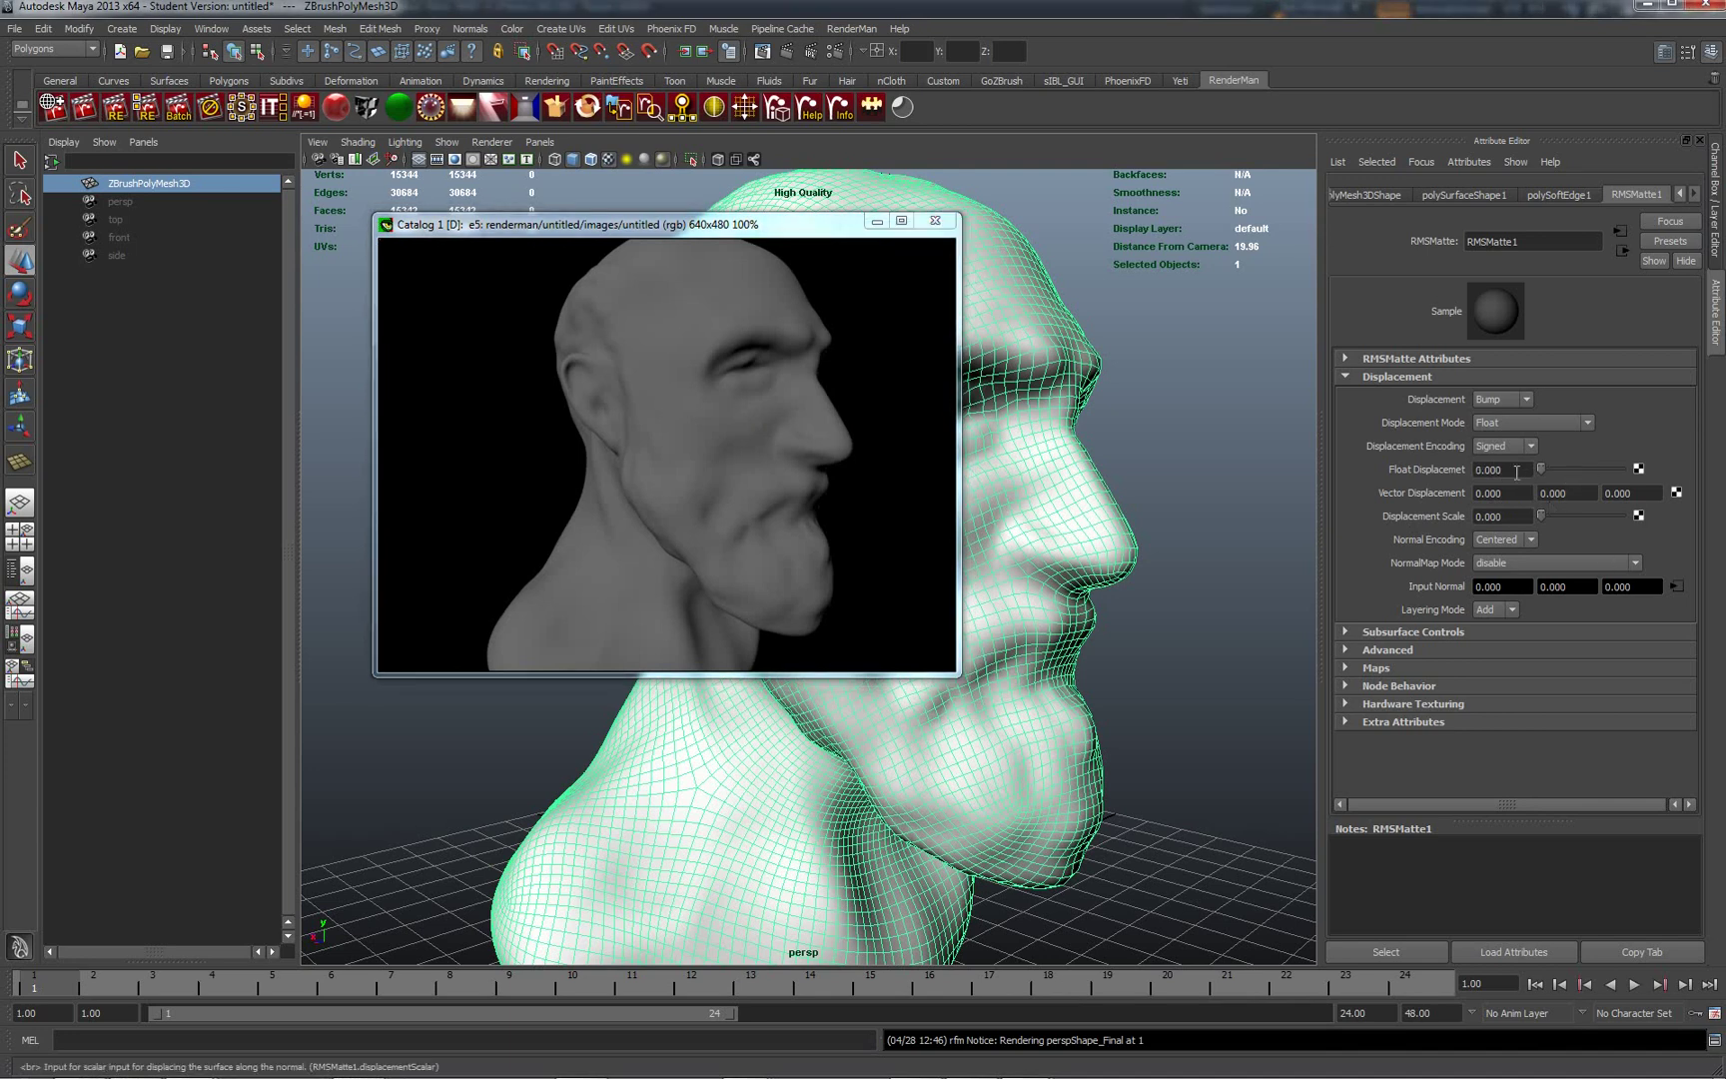
pyautogui.click(1636, 563)
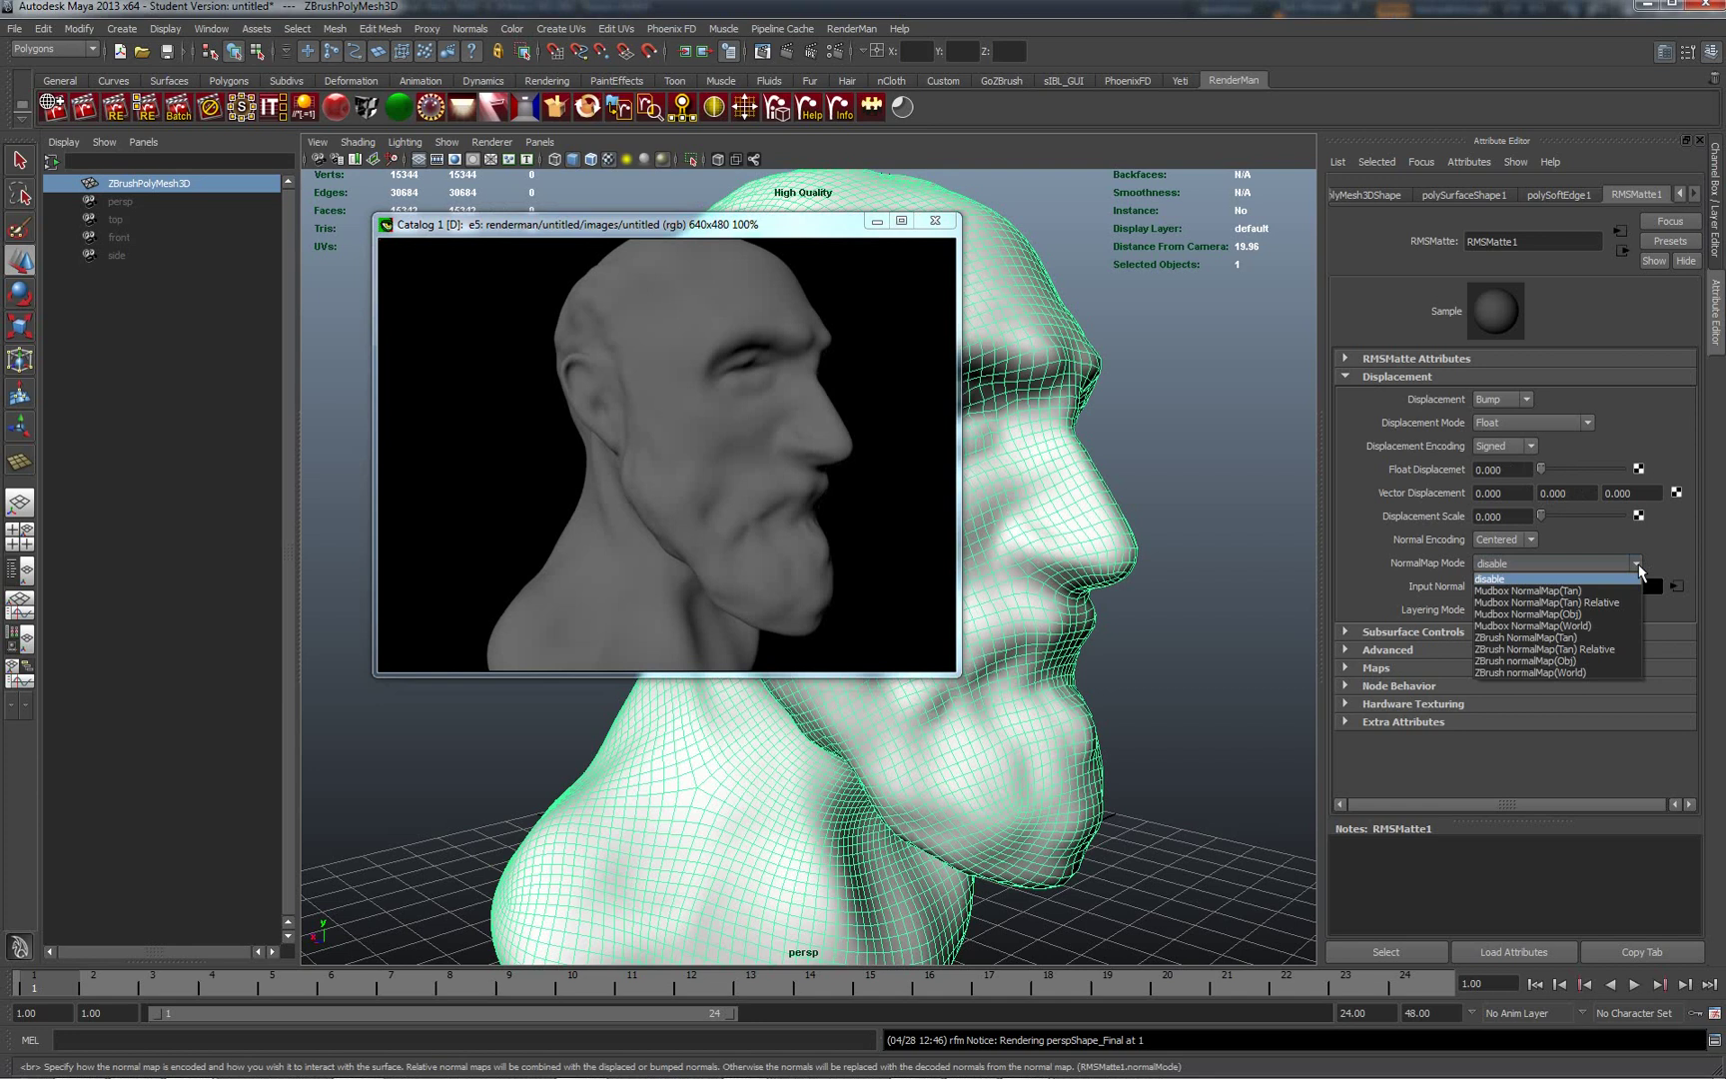
# - Set NormalMap Mode to ZBrush NormalMap(Tan) and re-render the bust as render e6
pyautogui.click(1545, 640)
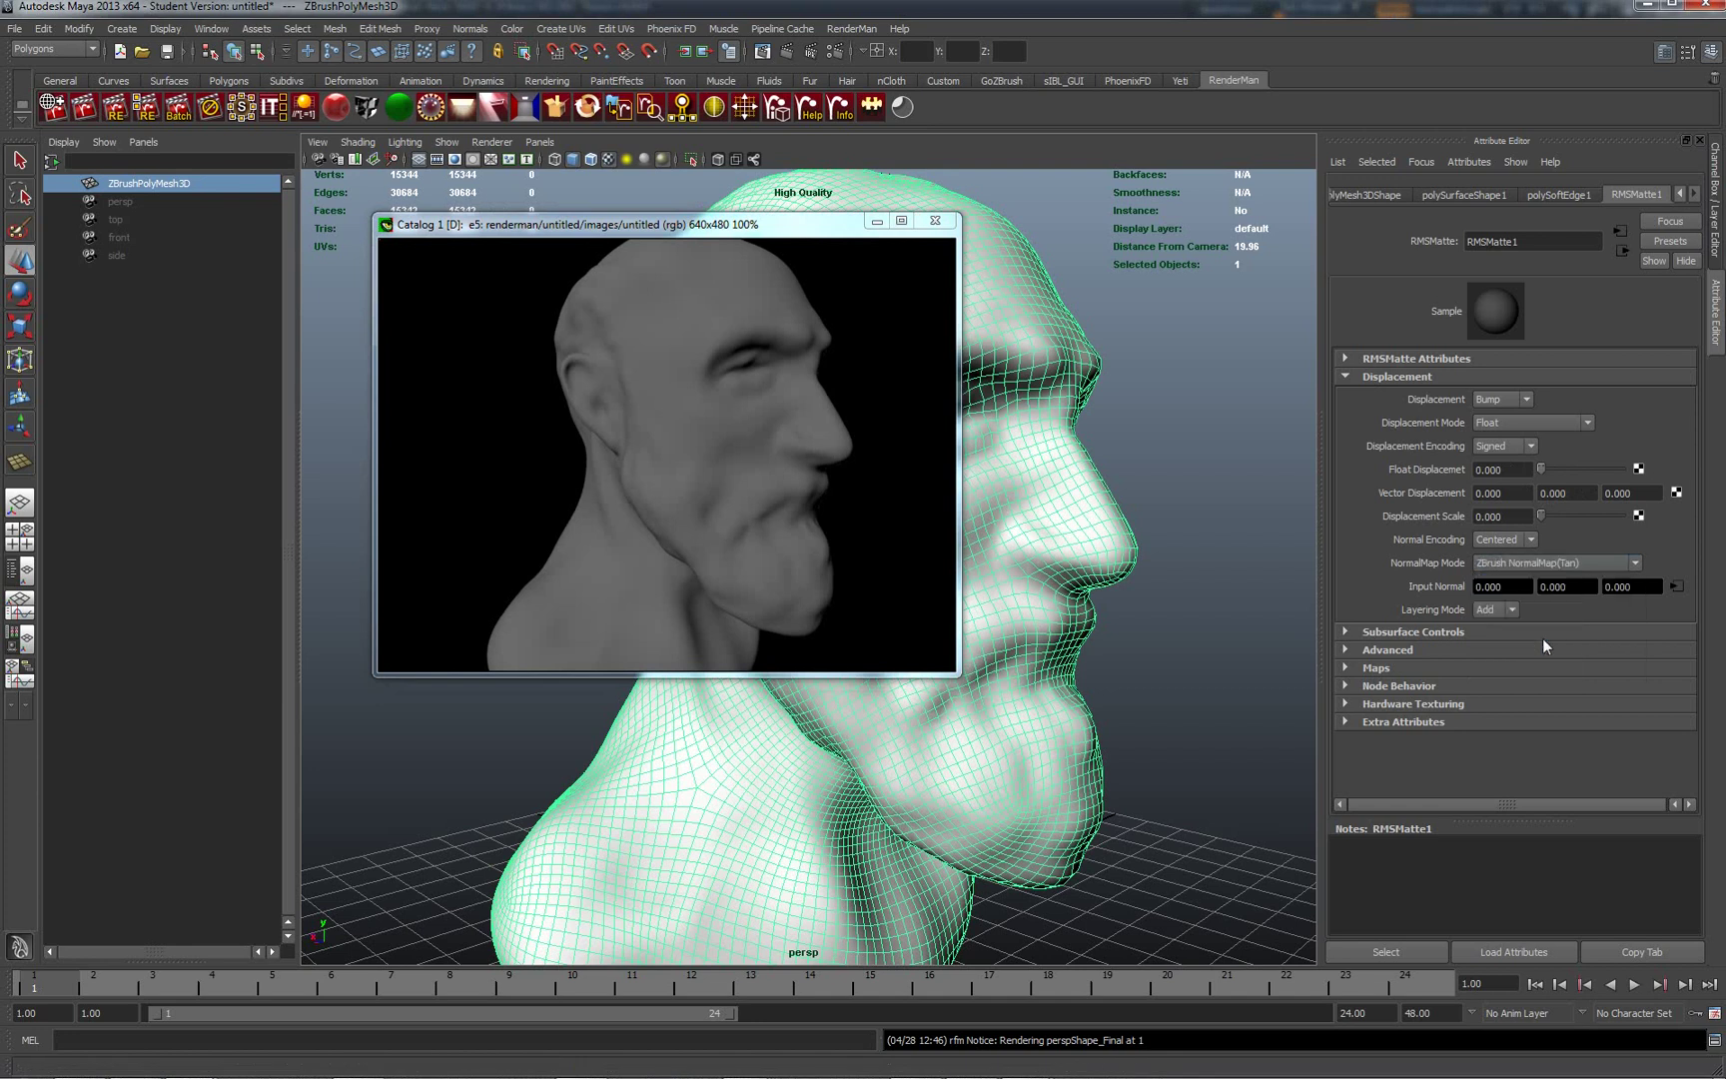
pyautogui.rightClick(655, 408)
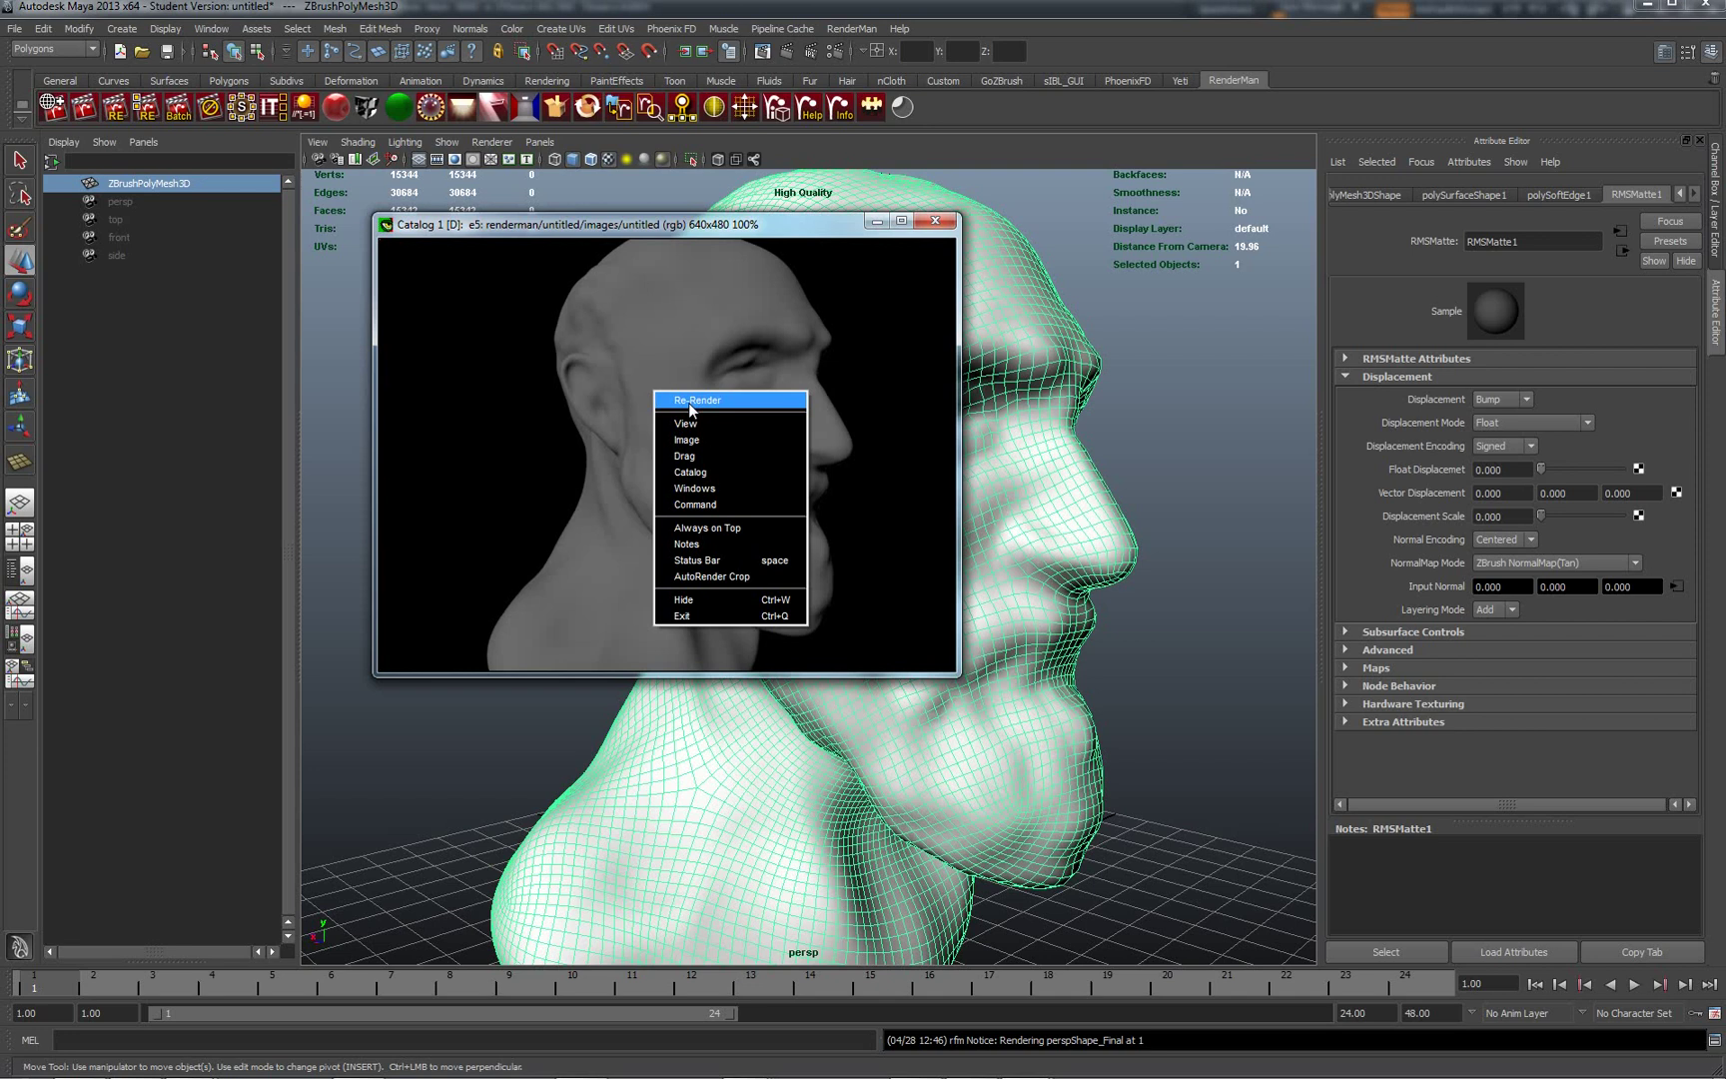
pyautogui.click(691, 400)
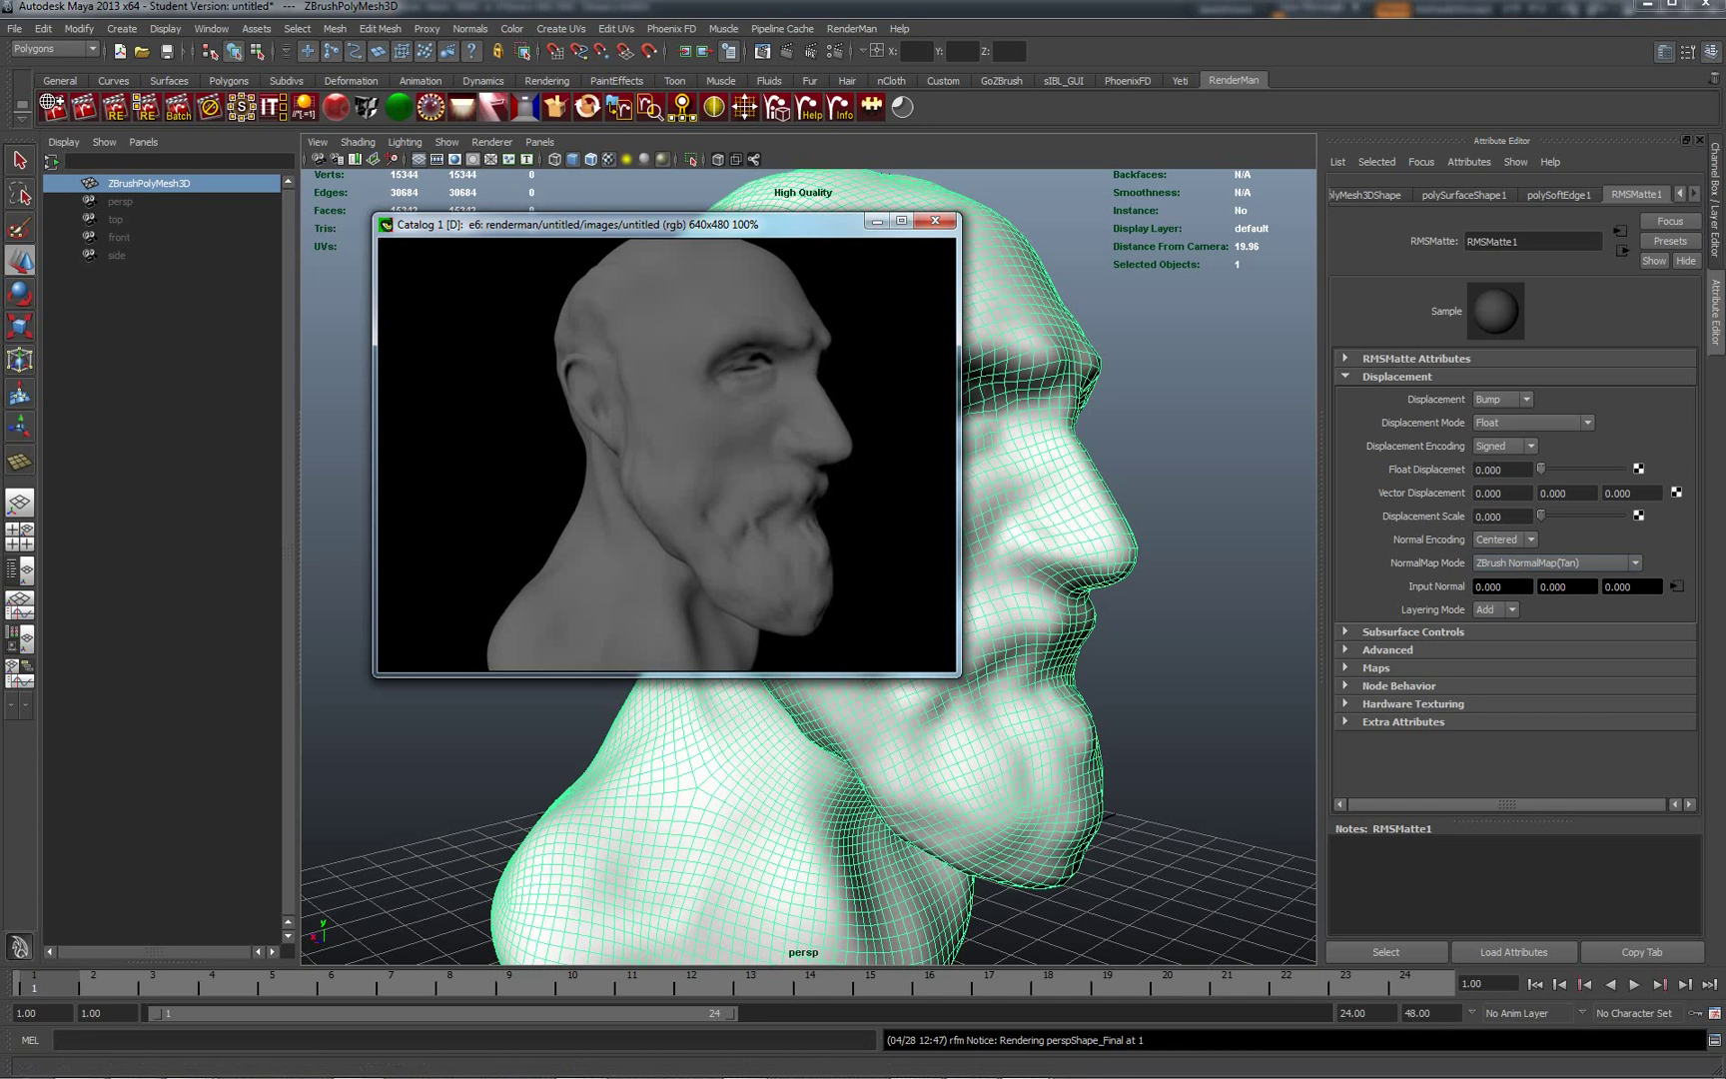
# - Flip back and forth between renders e5 and e6 to compare the normal map effect
pyautogui.moveTo(1106, 1069)
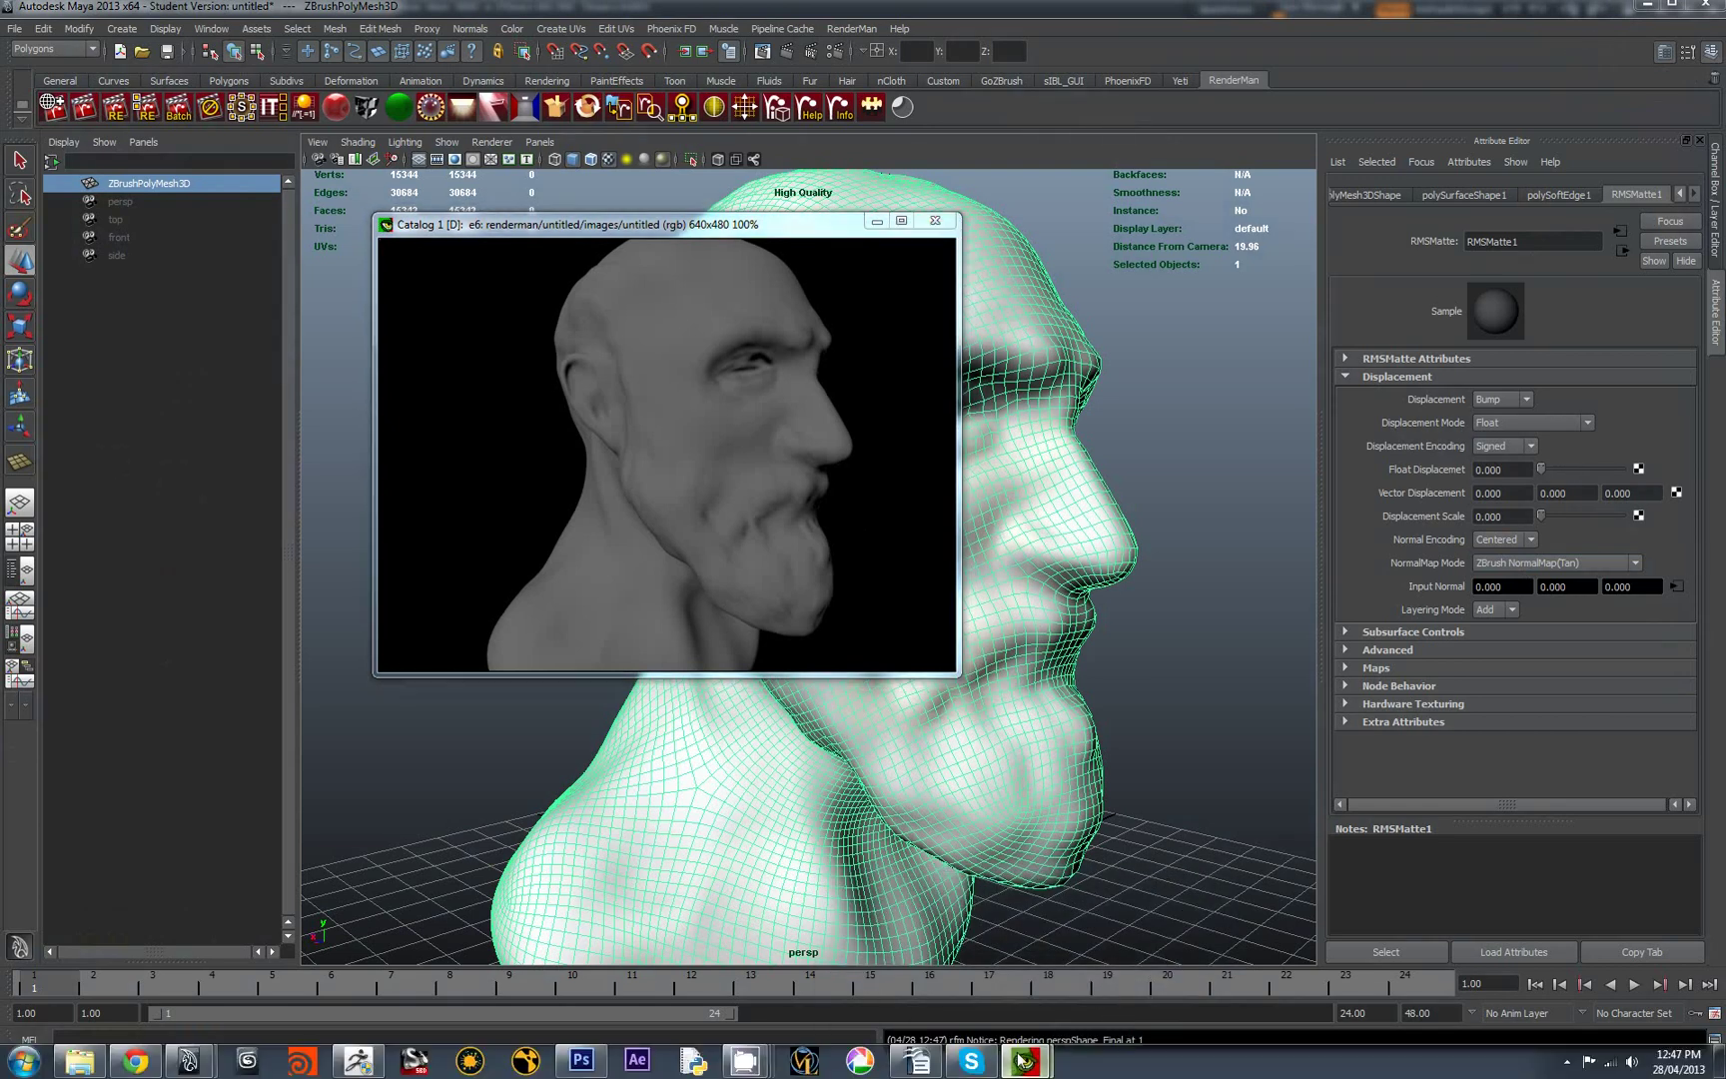
pyautogui.click(863, 728)
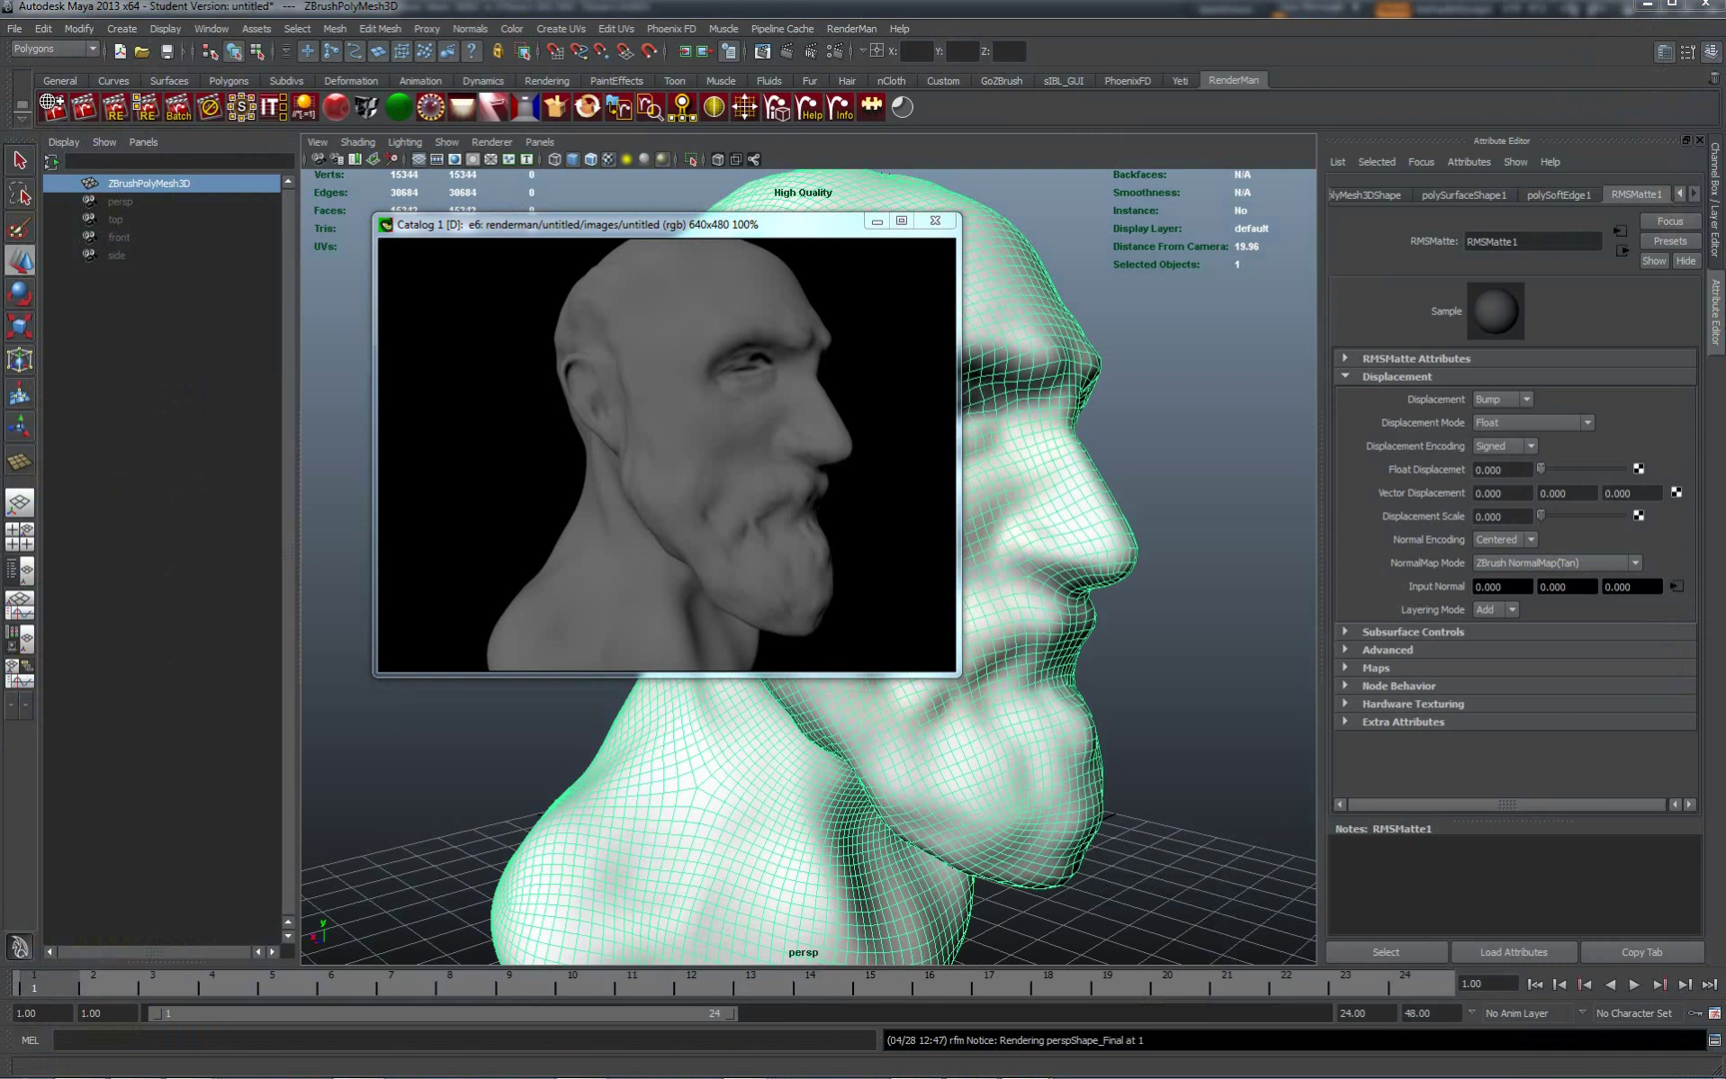
pyautogui.press('Left')
pyautogui.press('Right')
pyautogui.press('Left')
pyautogui.press('Right')
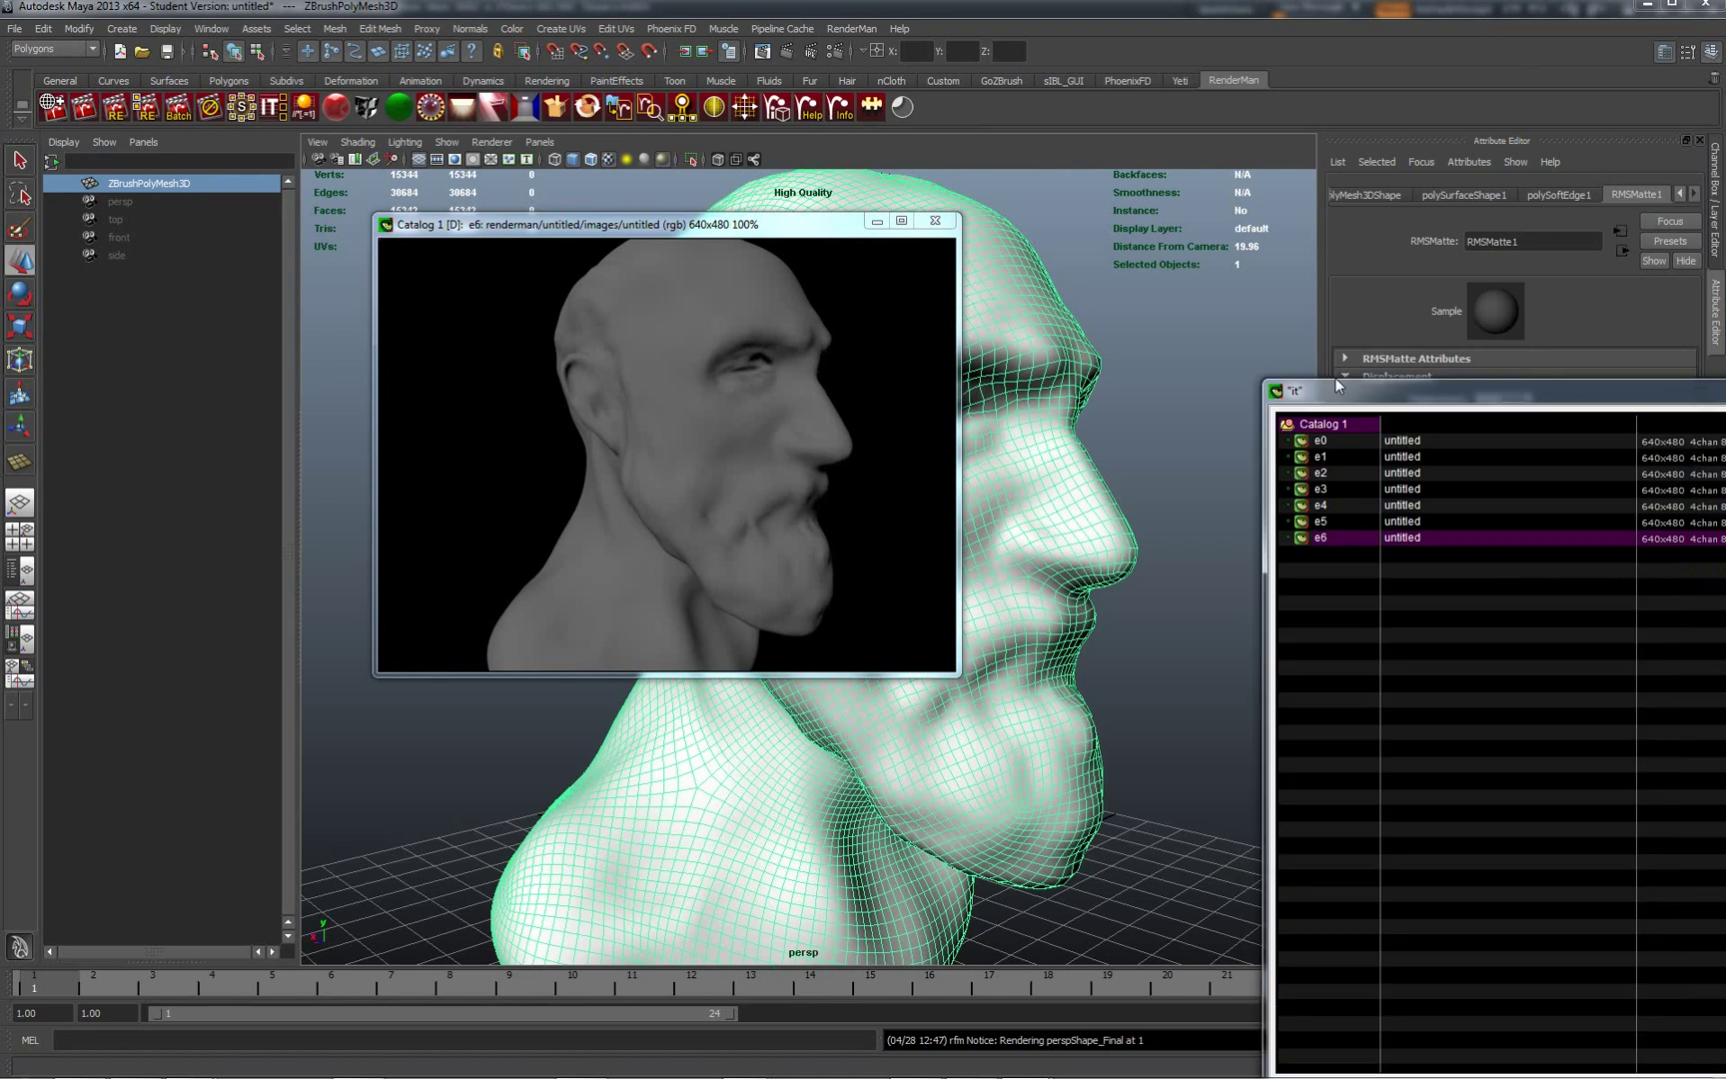
# - Move the catalog list aside, select e5 and e6, and compare them again
pyautogui.moveTo(1361, 372); pyautogui.dragTo(1207, 265)
pyautogui.click(1169, 401)
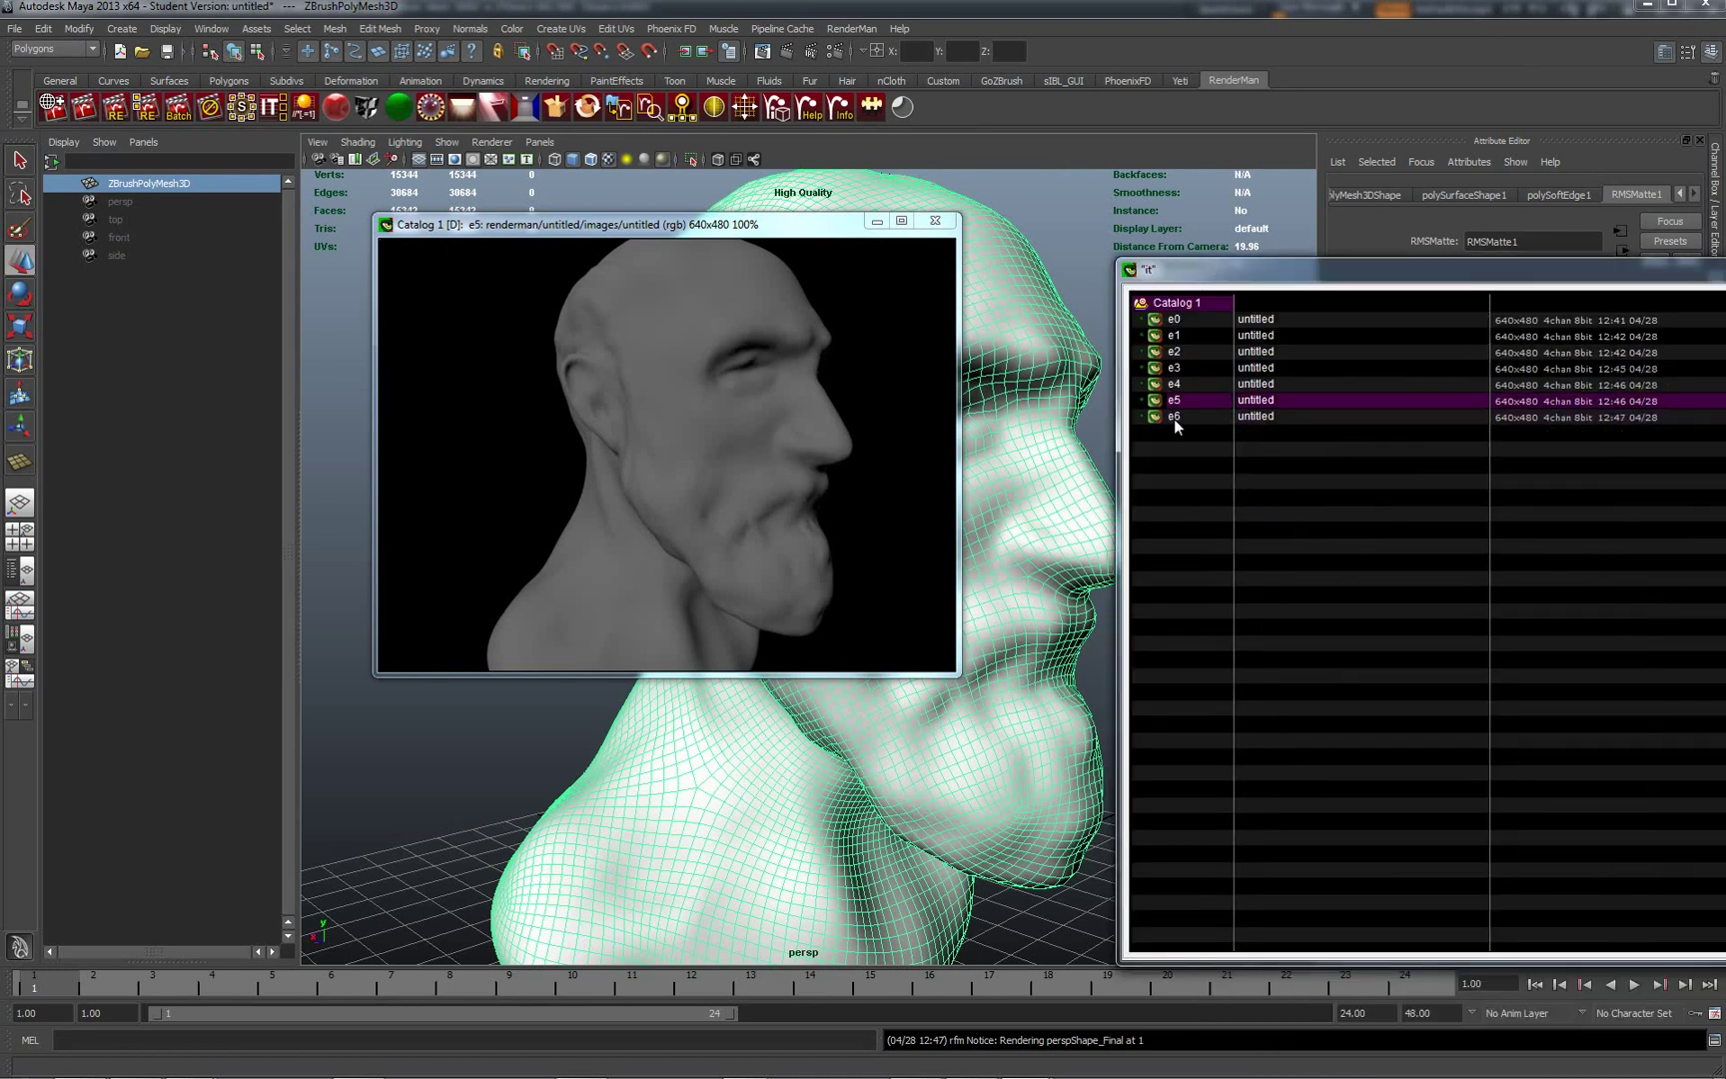
pyautogui.click(1173, 417)
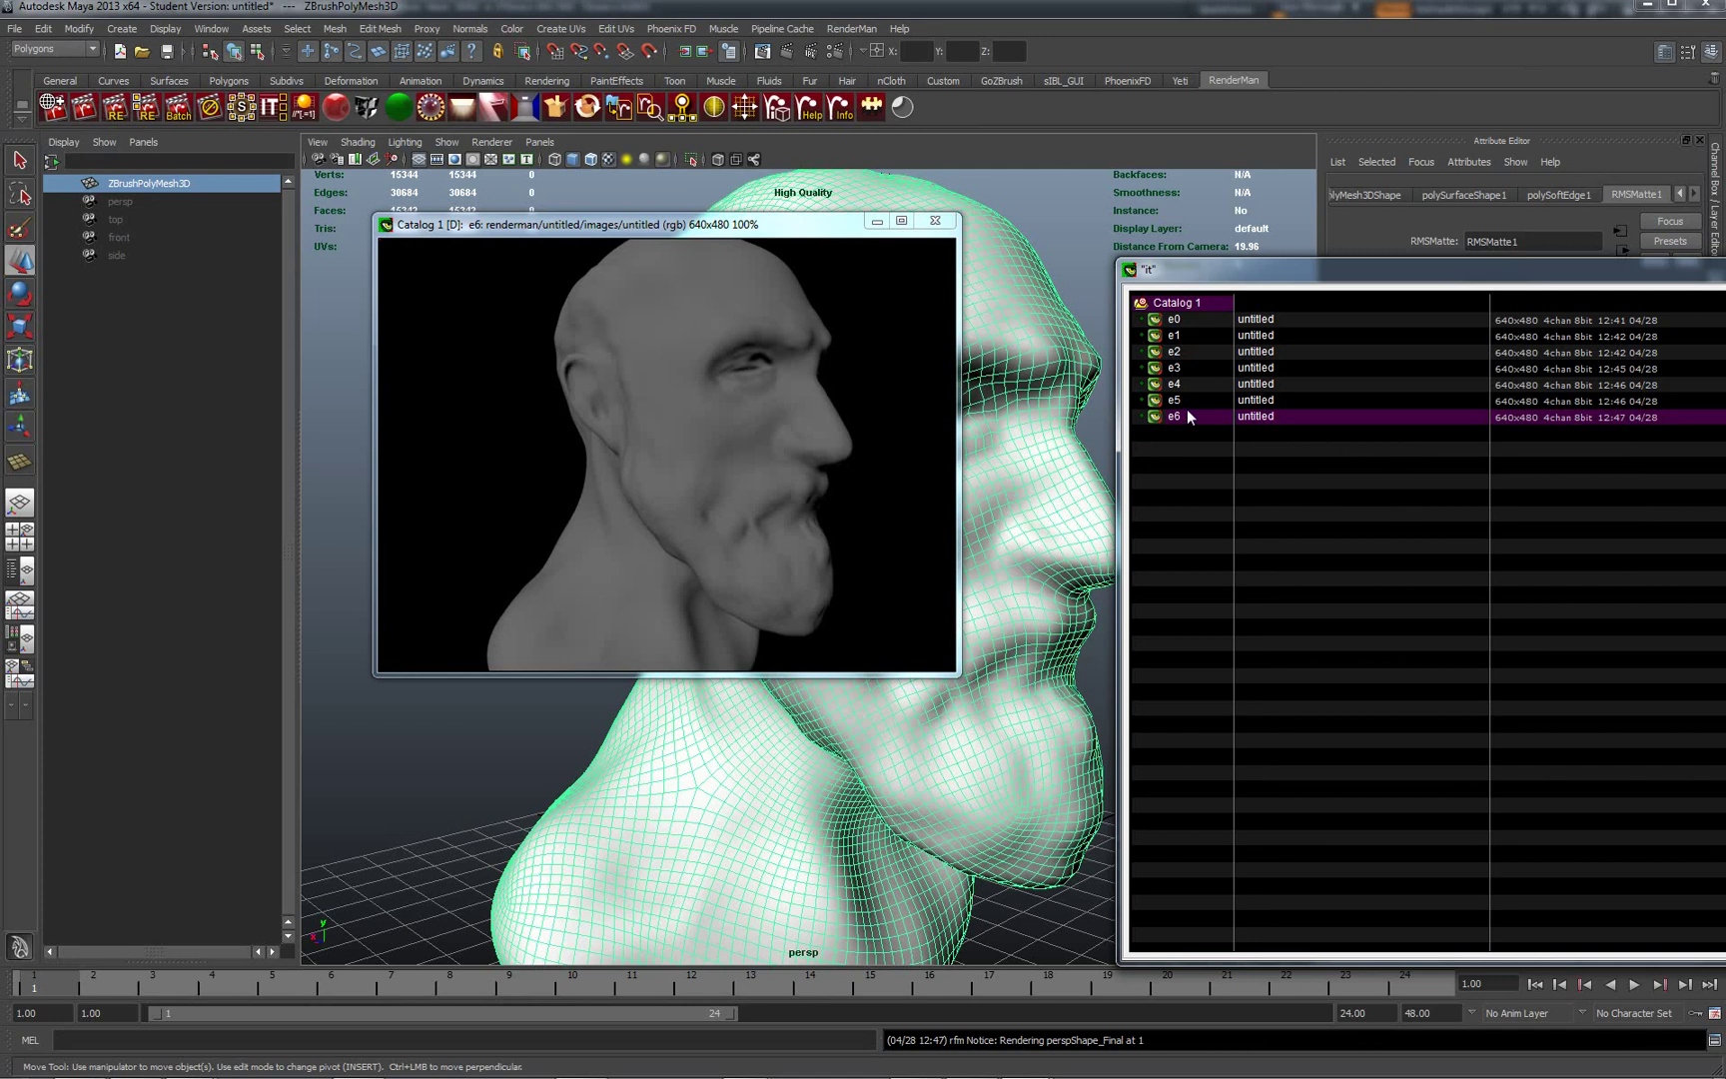
pyautogui.press('Left')
pyautogui.press('Right')
pyautogui.press('Left')
# - Frame the beard and neck up close and re-render the close-up
pyautogui.keyDown('alt'); pyautogui.moveTo(1029, 712); pyautogui.dragTo(1079, 710, button='right'); pyautogui.keyUp('alt')
pyautogui.keyDown('alt'); pyautogui.moveTo(1079, 709); pyautogui.dragTo(1021, 455, button='middle'); pyautogui.keyUp('alt')
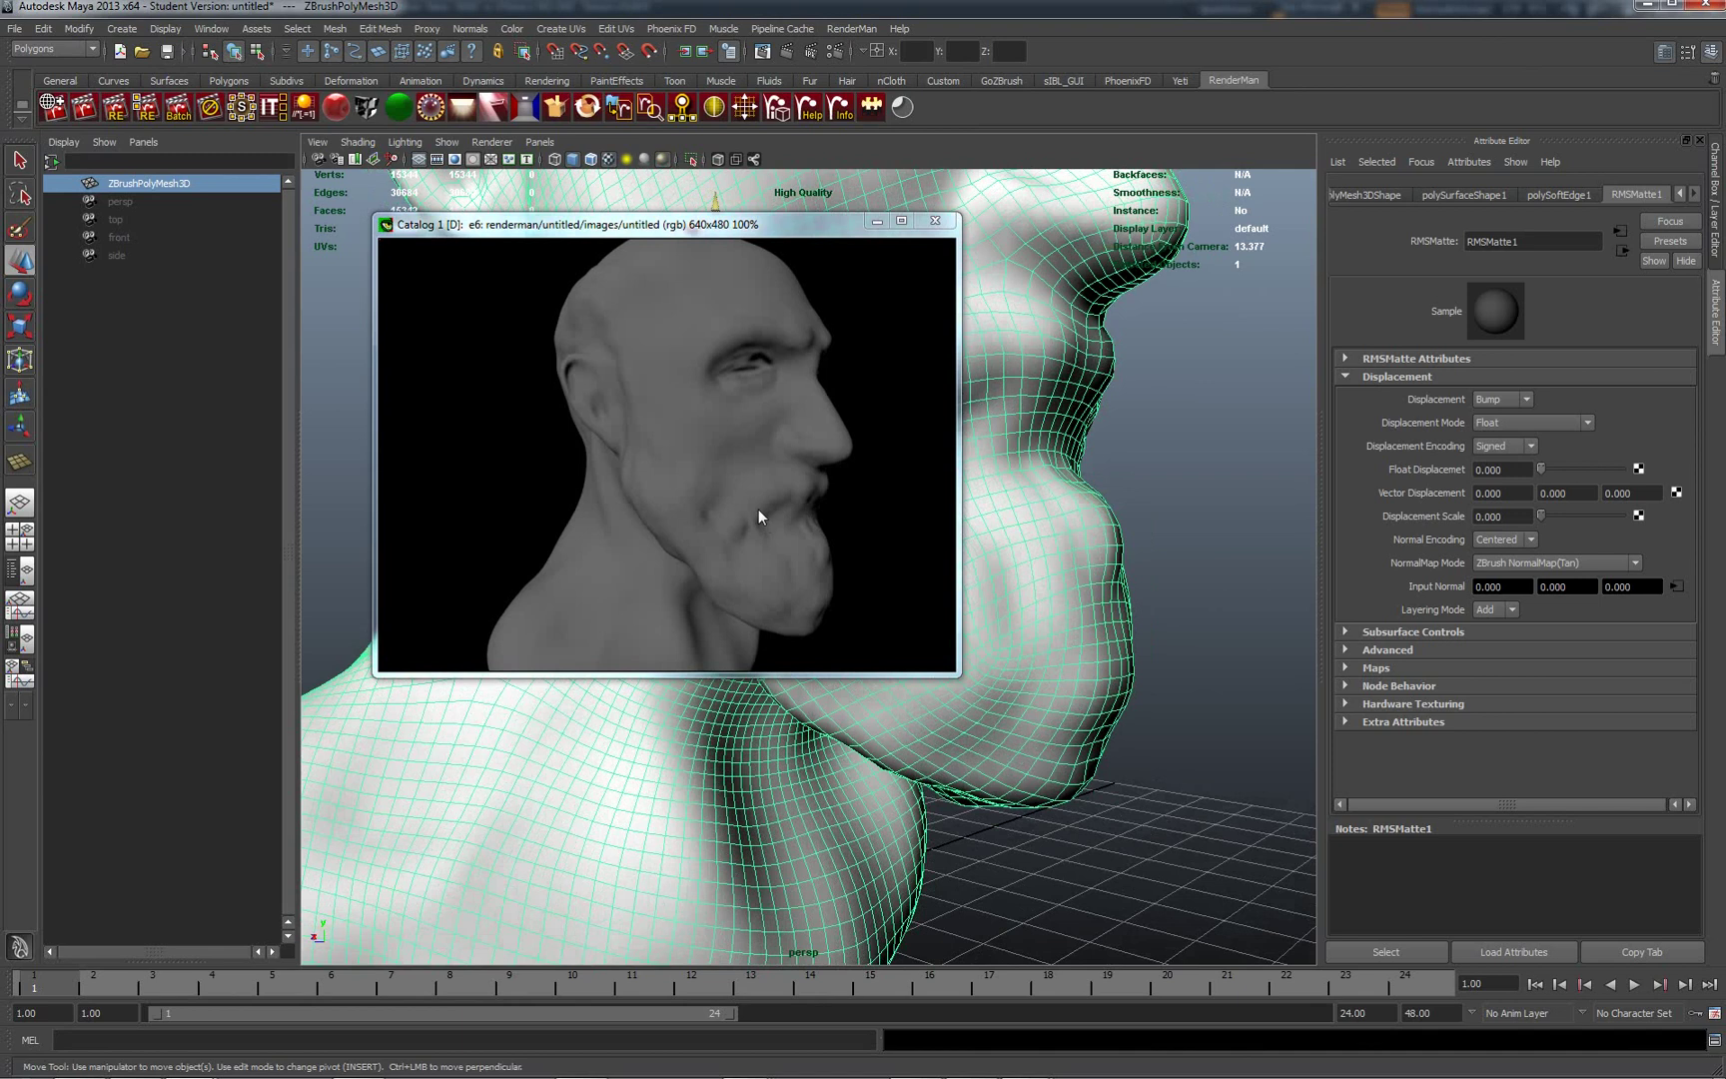
pyautogui.rightClick(758, 508)
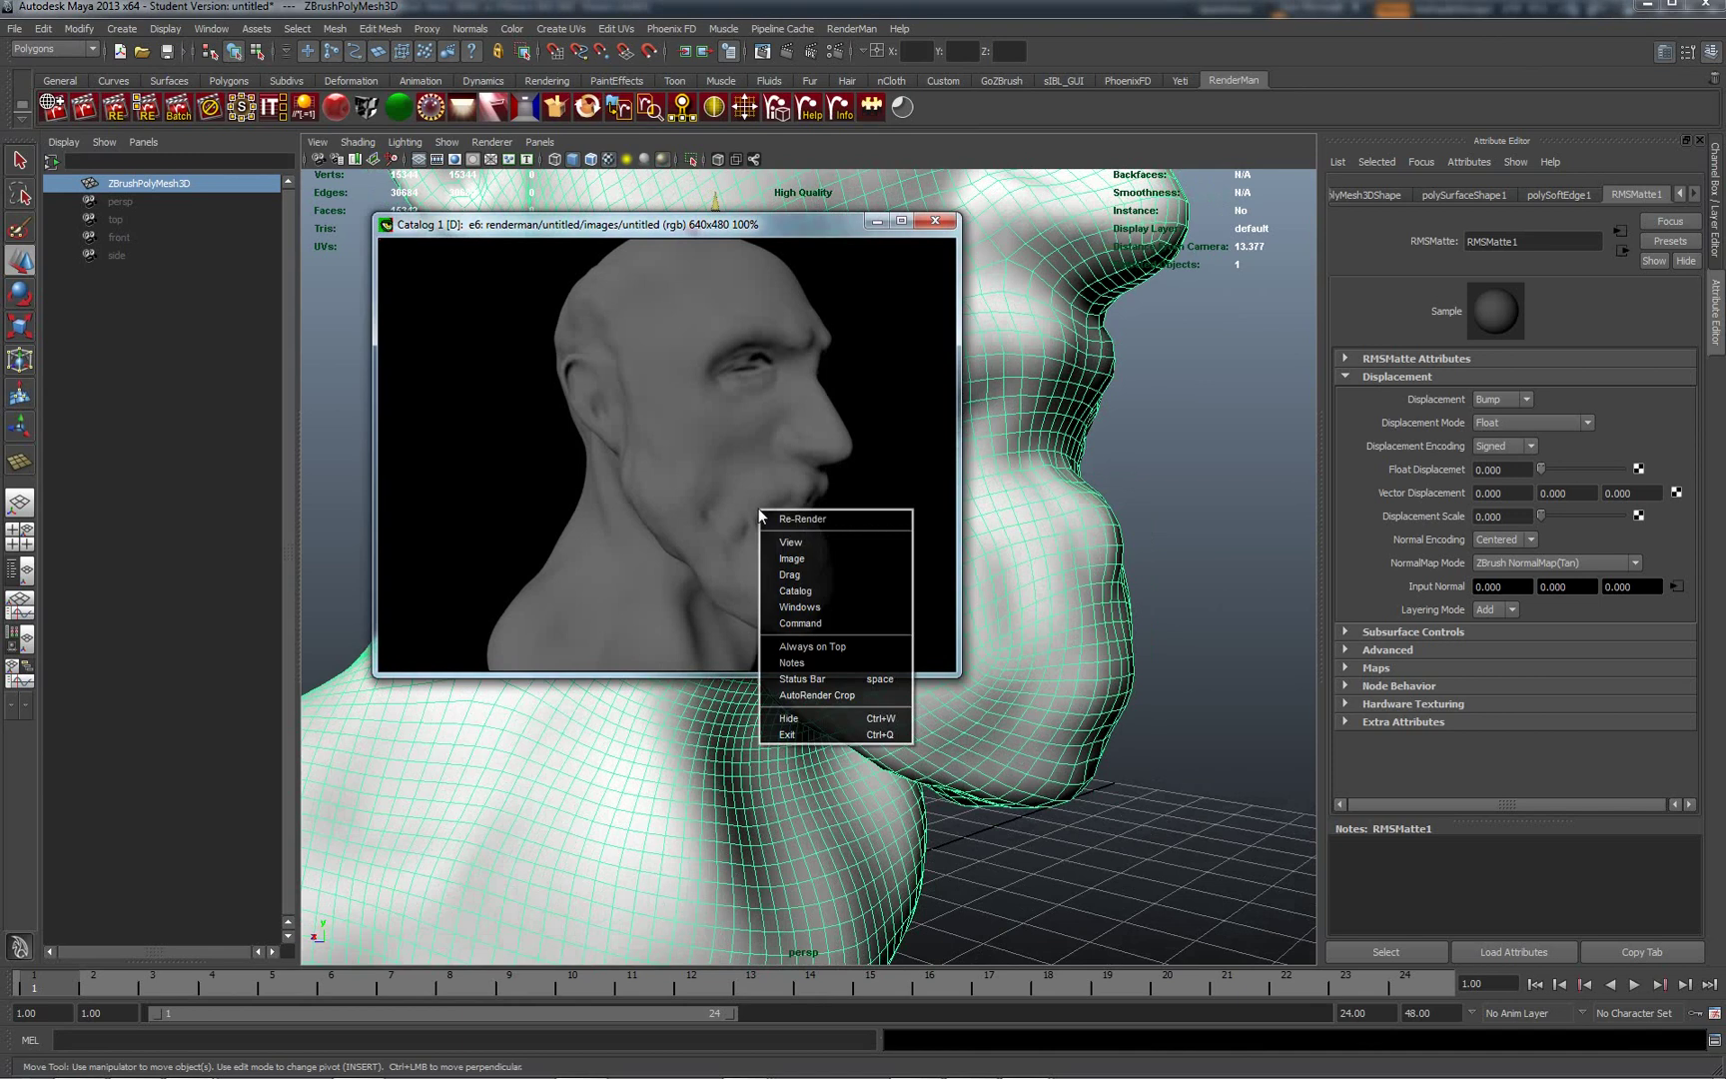
pyautogui.click(804, 518)
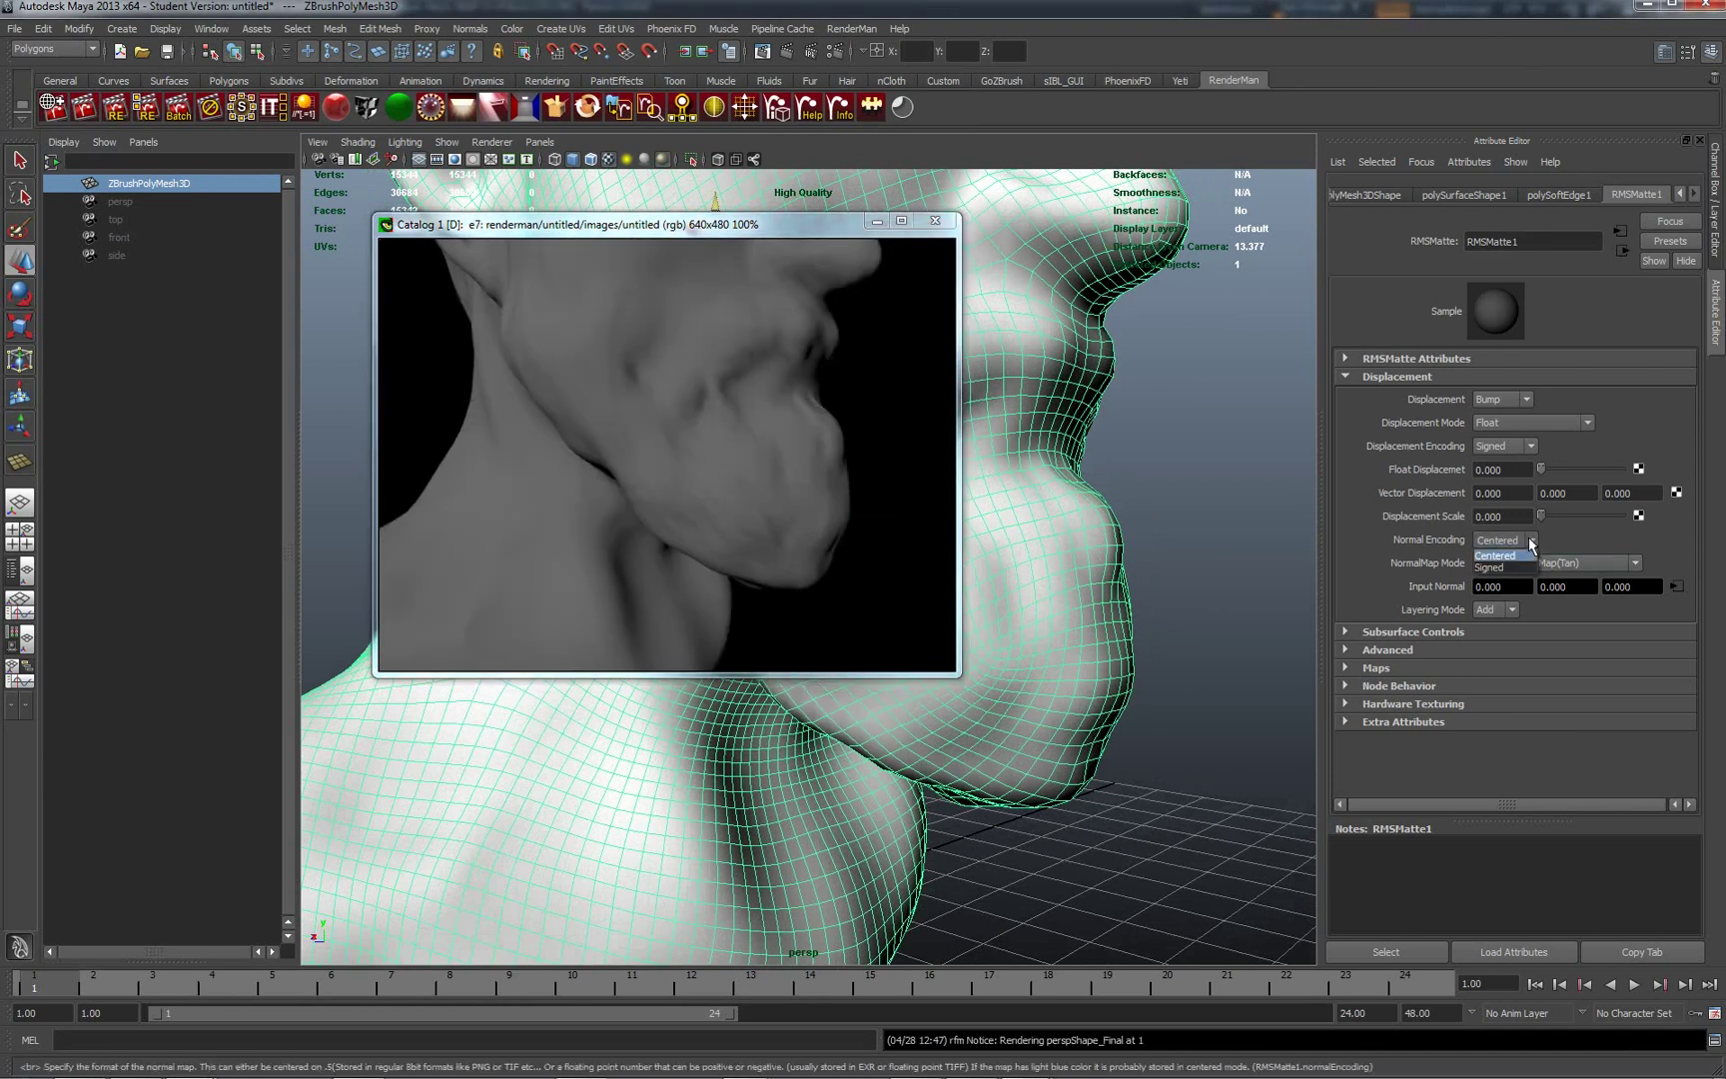
# - Disable the normal map in NormalMap Mode and re-render the close-up
pyautogui.click(1637, 563)
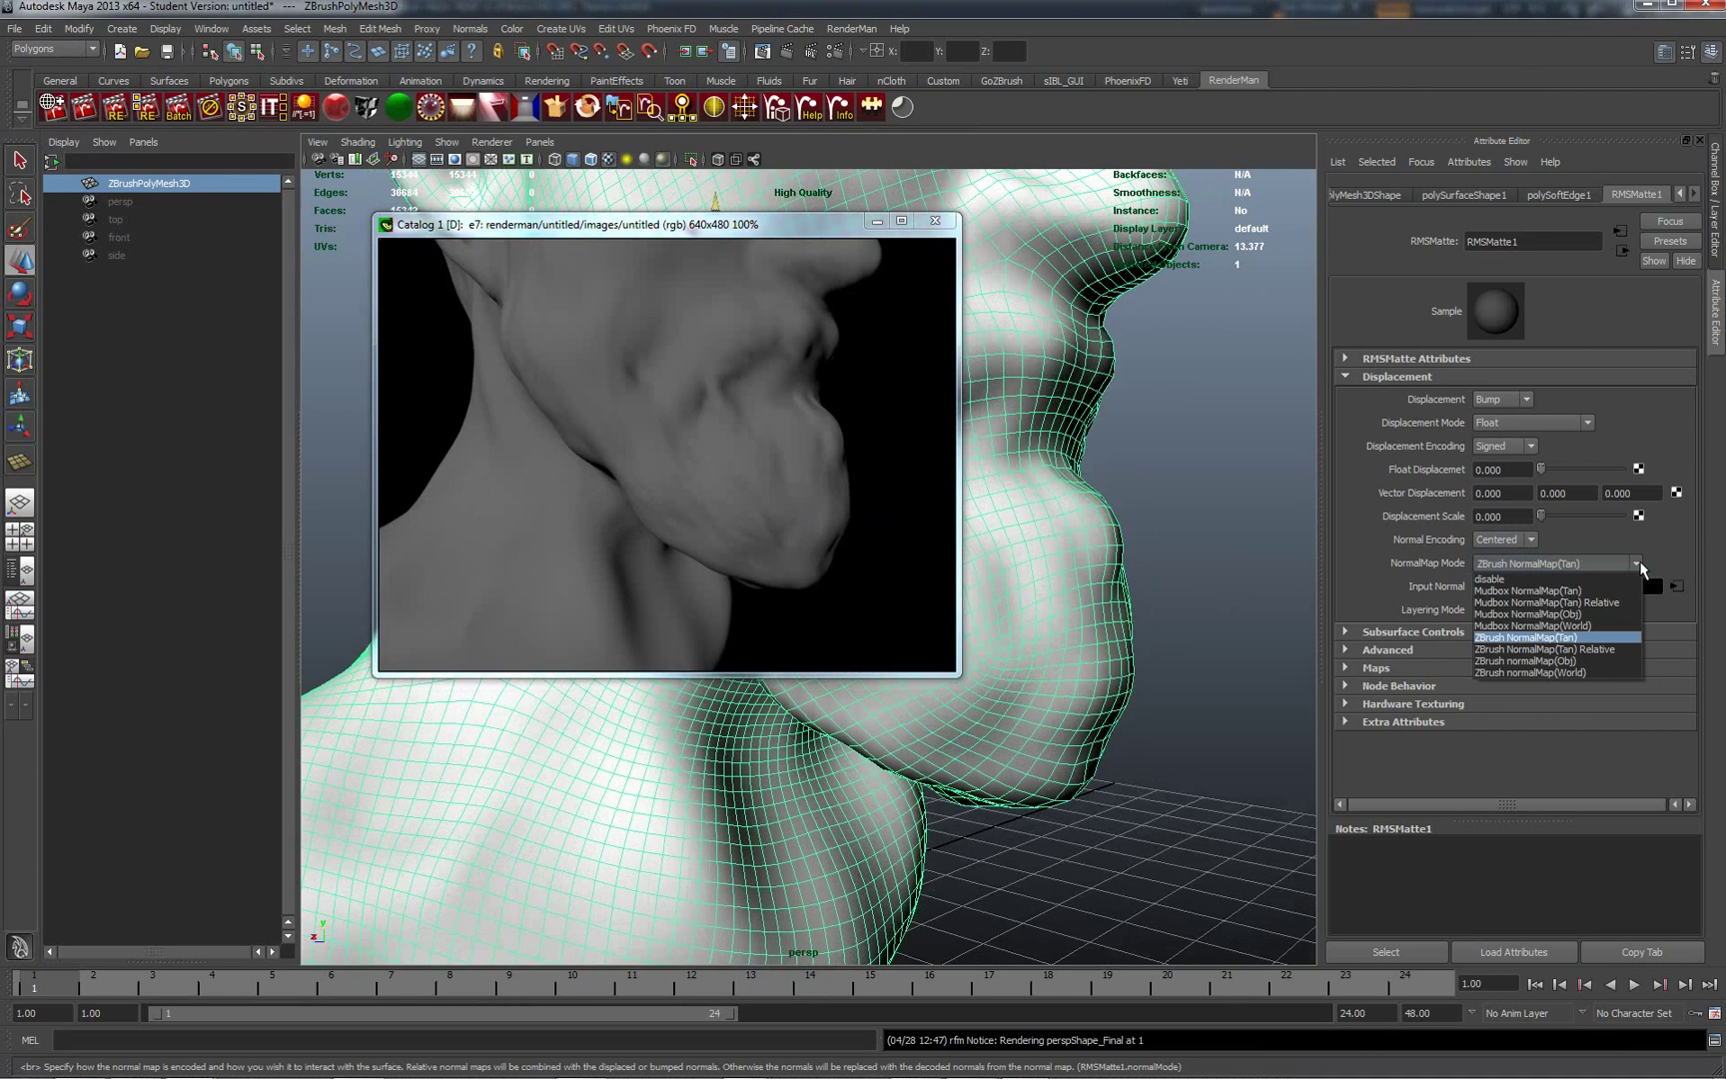
pyautogui.click(1583, 577)
pyautogui.rightClick(807, 450)
pyautogui.click(832, 458)
pyautogui.click(833, 457)
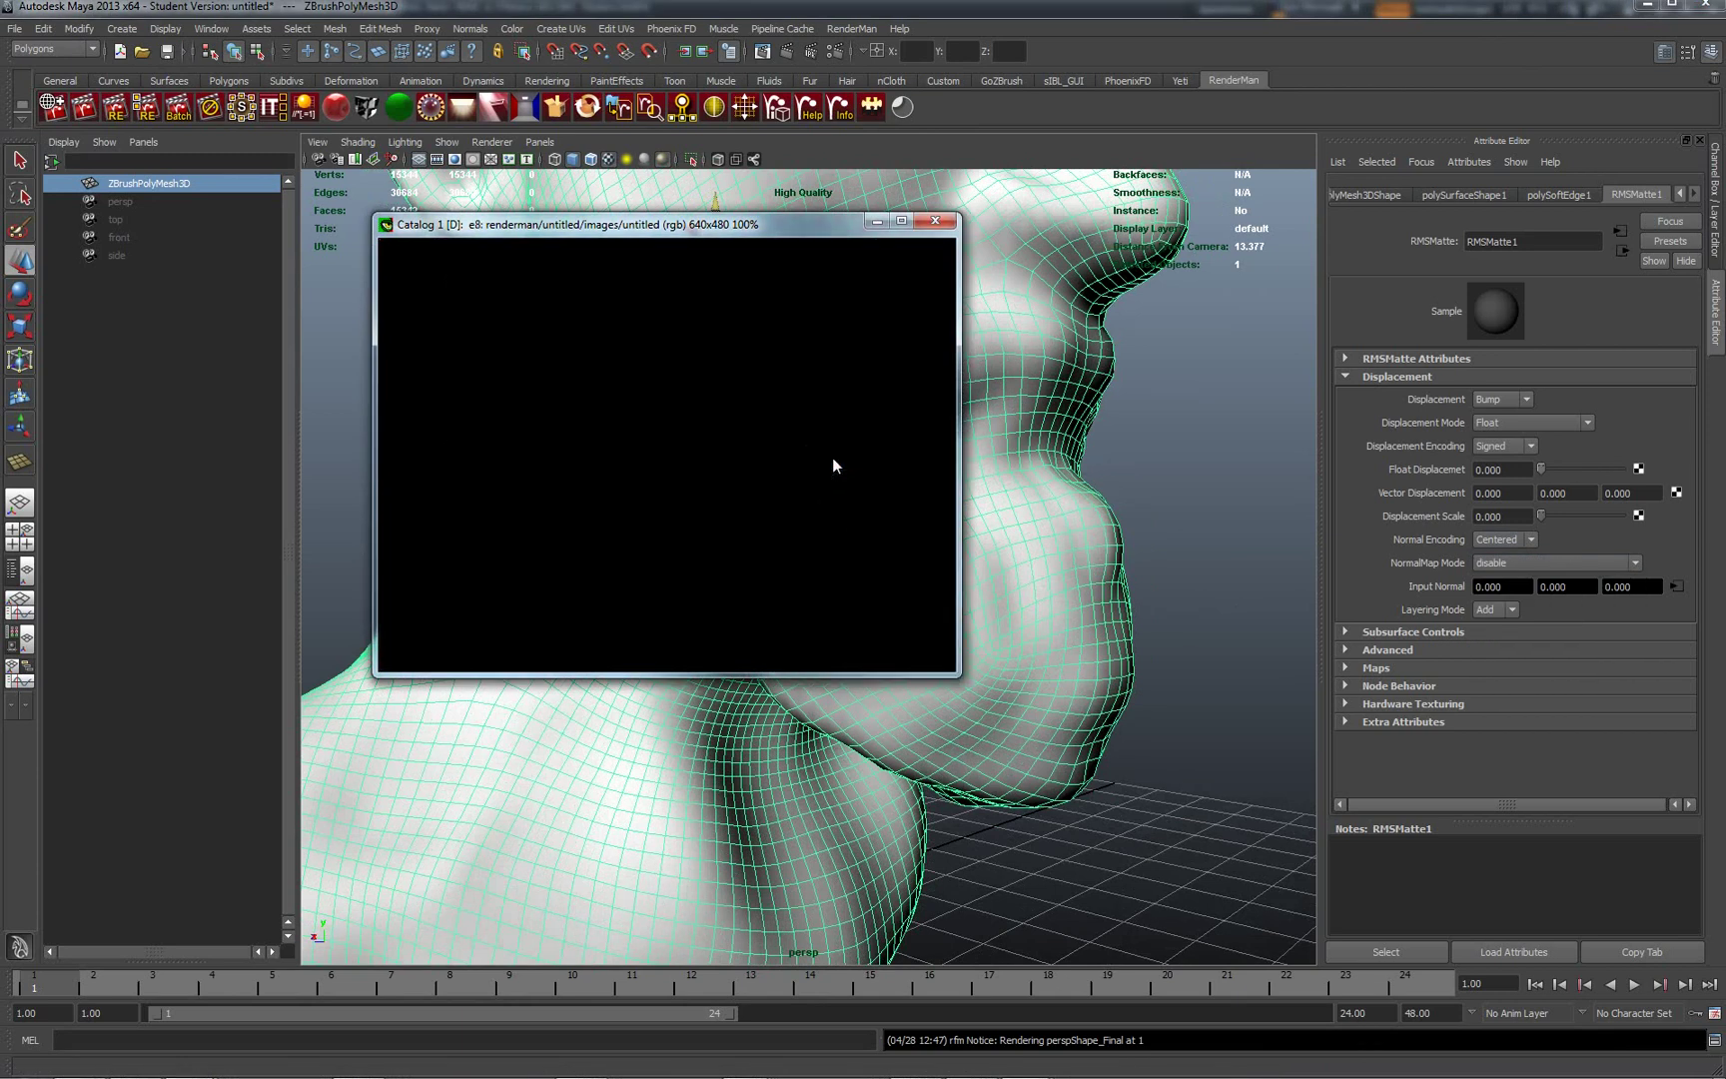
# - Restore ZBrush NormalMap(Tan) and re-render the jaw close-up as render e9
pyautogui.click(1637, 564)
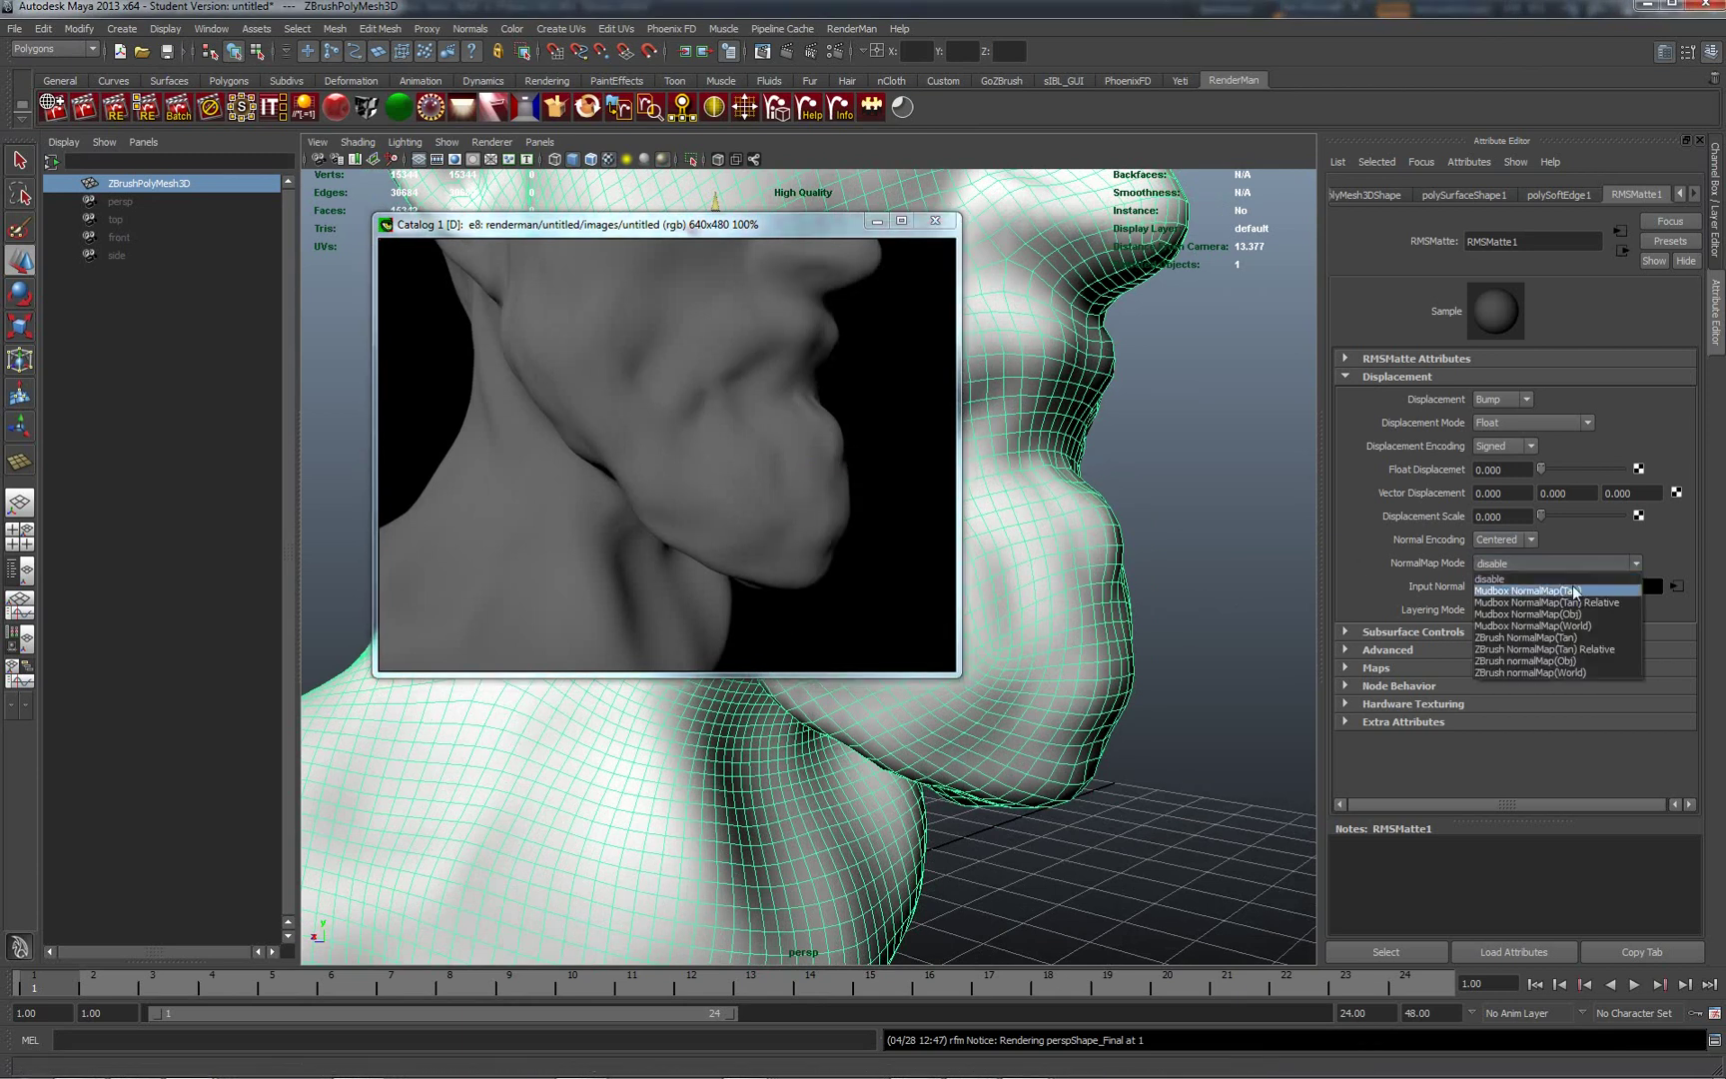
pyautogui.click(1551, 638)
pyautogui.rightClick(763, 445)
pyautogui.click(795, 456)
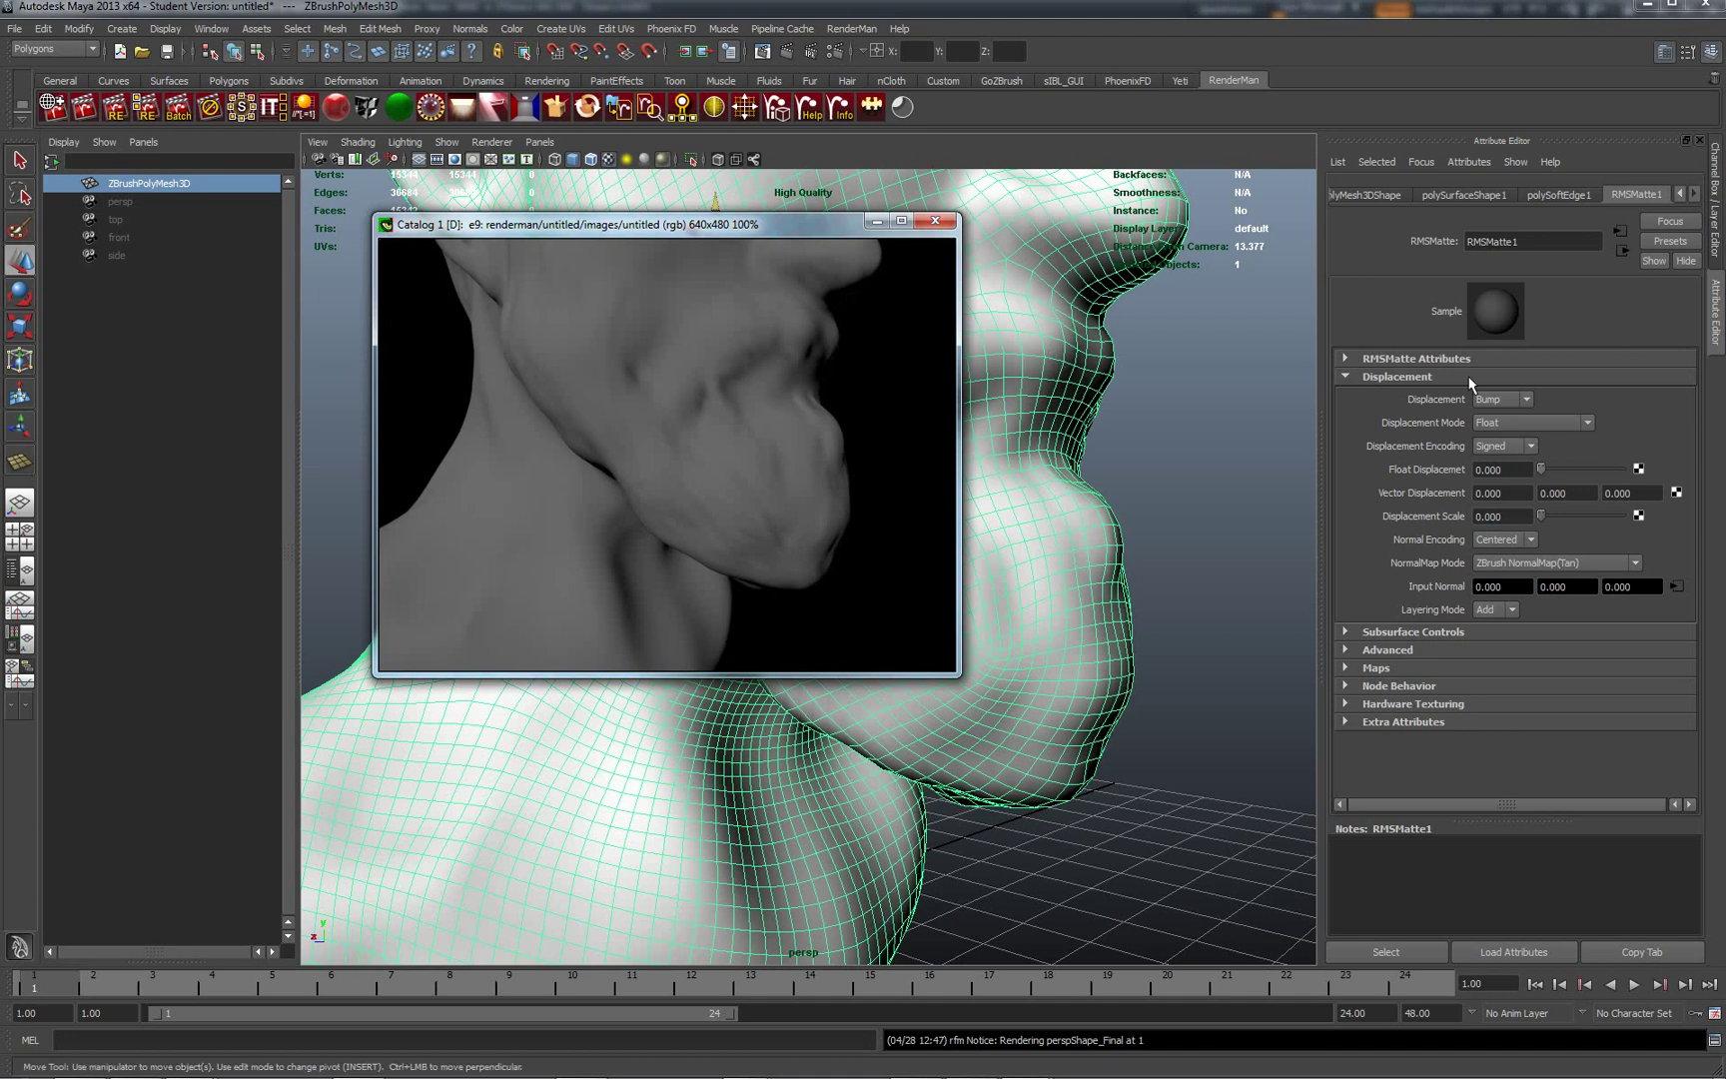
# - Set Displacement to Disabled and re-render the jaw close-up as render e10
pyautogui.click(1506, 398)
pyautogui.click(1509, 418)
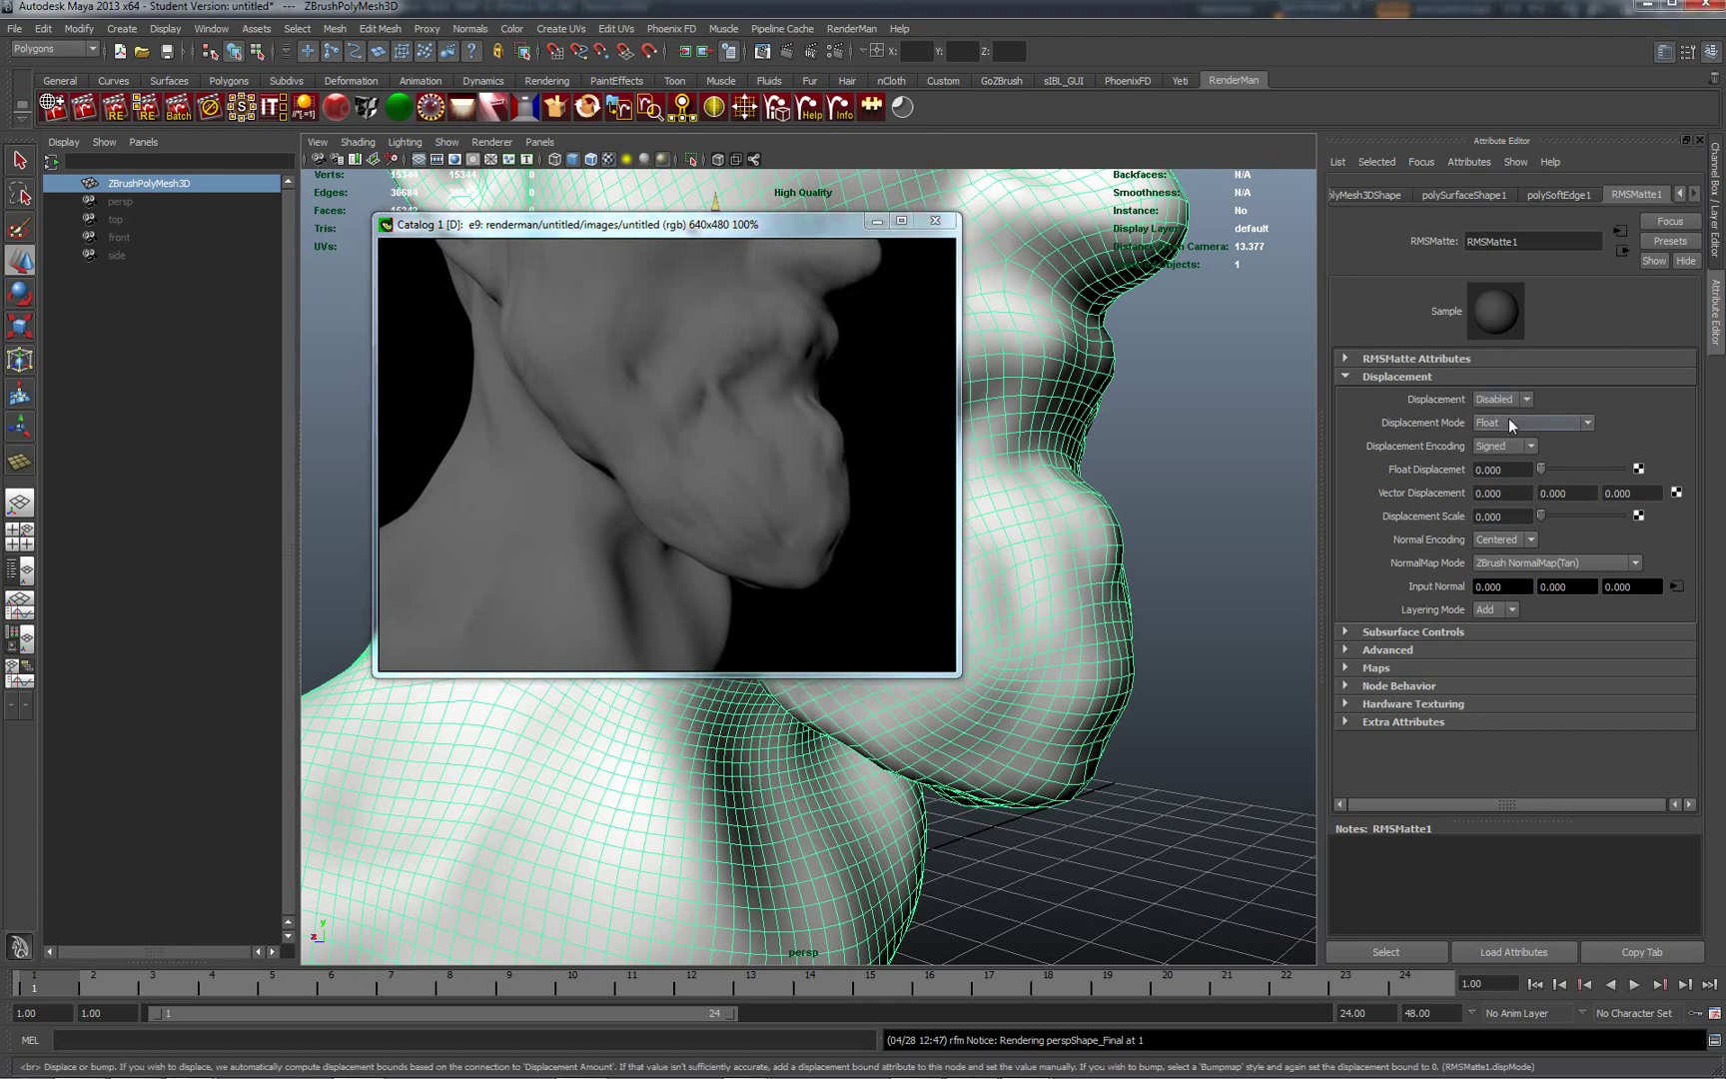
pyautogui.rightClick(619, 351)
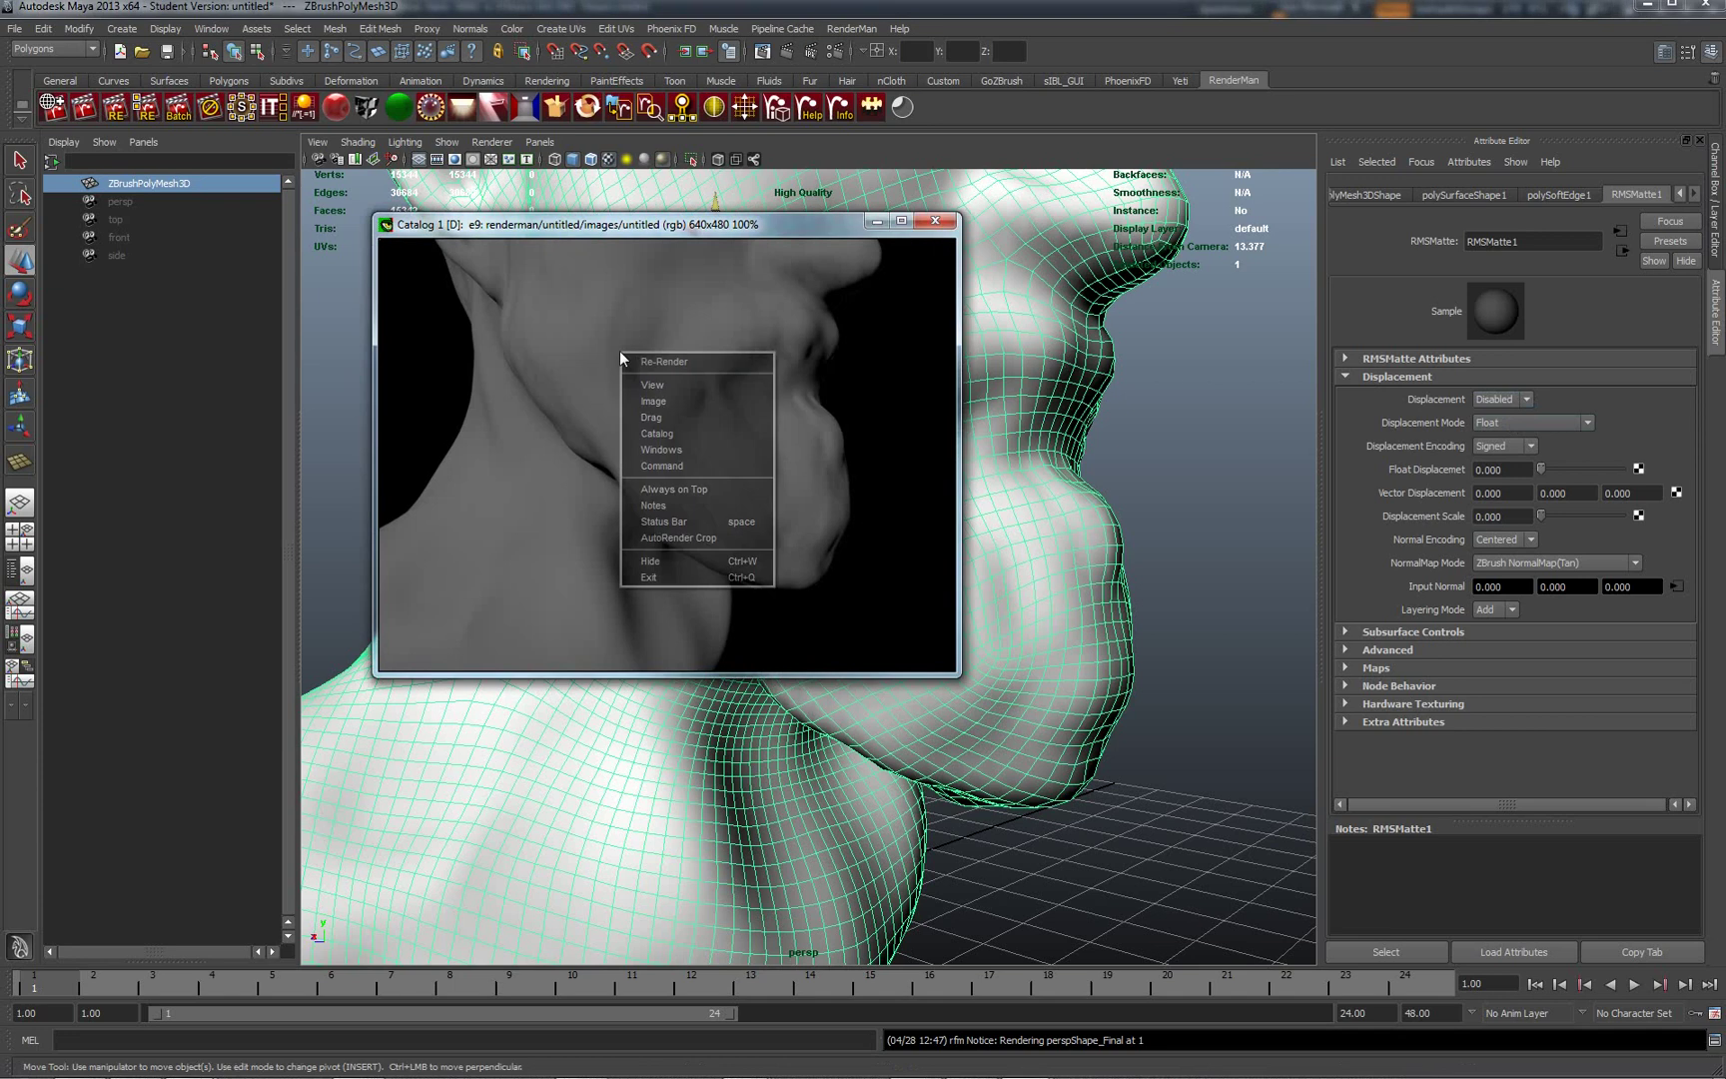
pyautogui.click(655, 360)
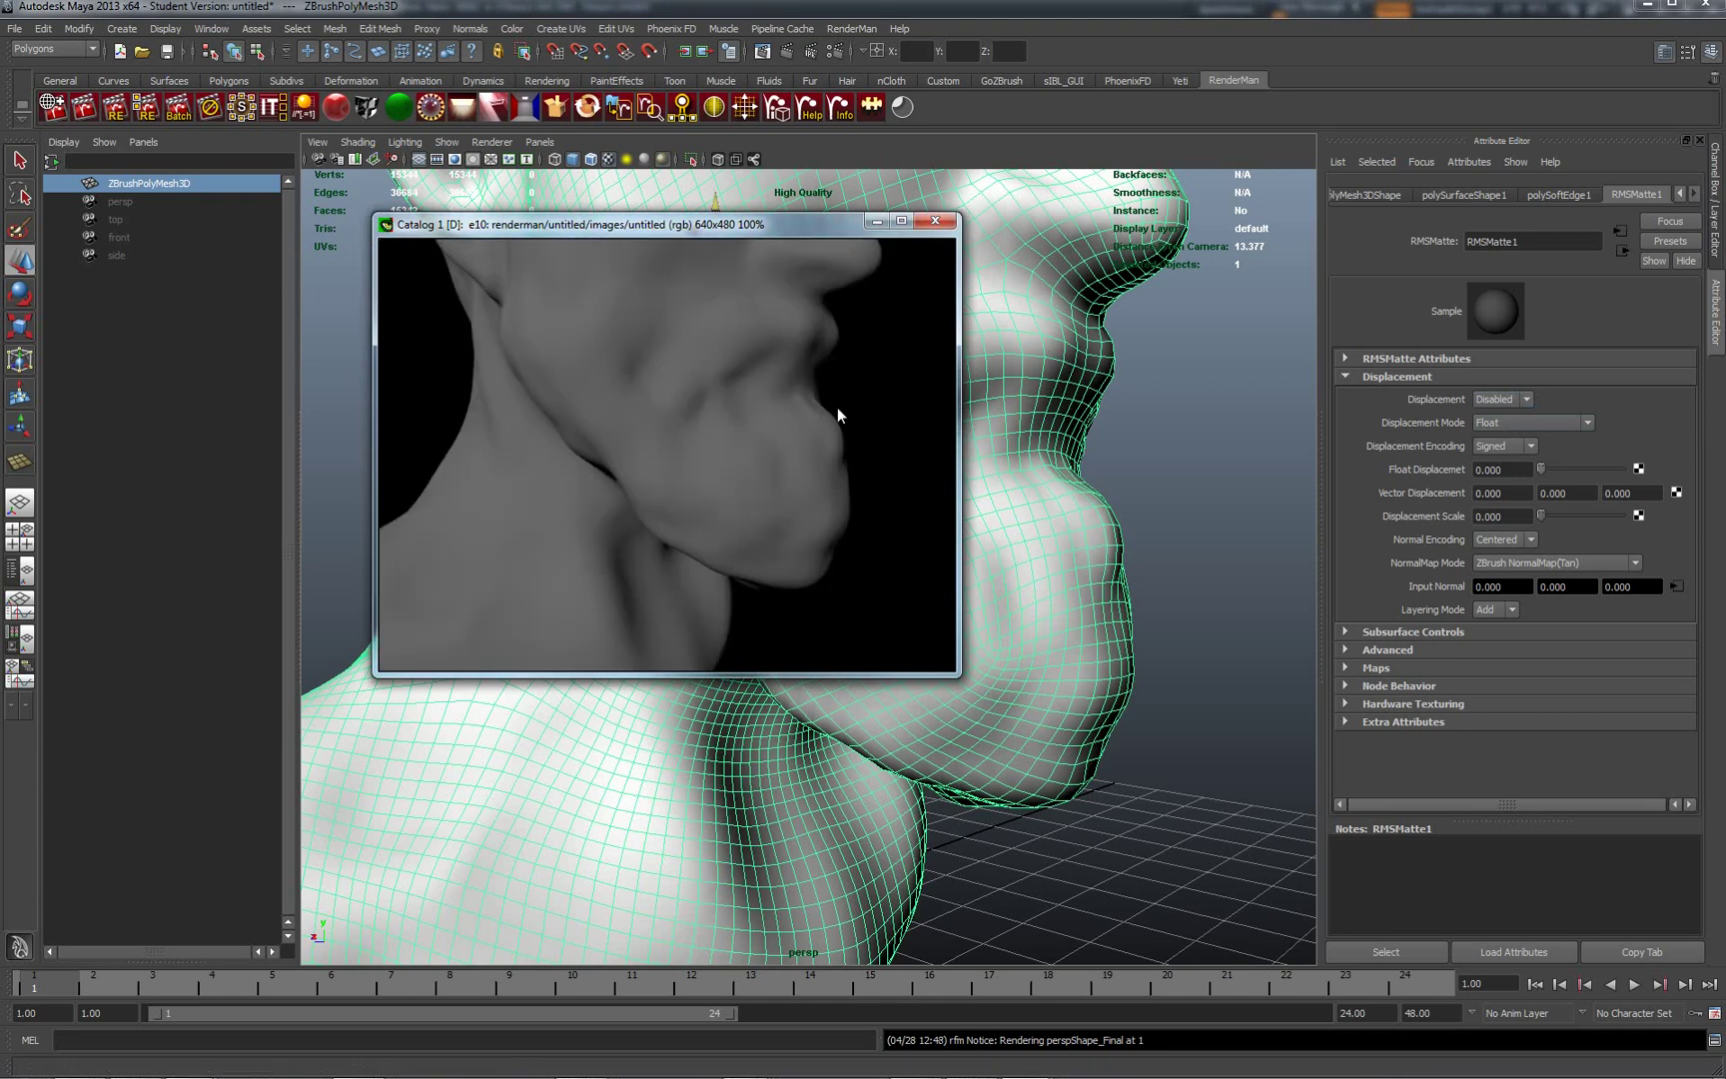
# - Set Displacement back to Bump and re-render the close-up as render e11
pyautogui.click(1528, 401)
pyautogui.click(1499, 427)
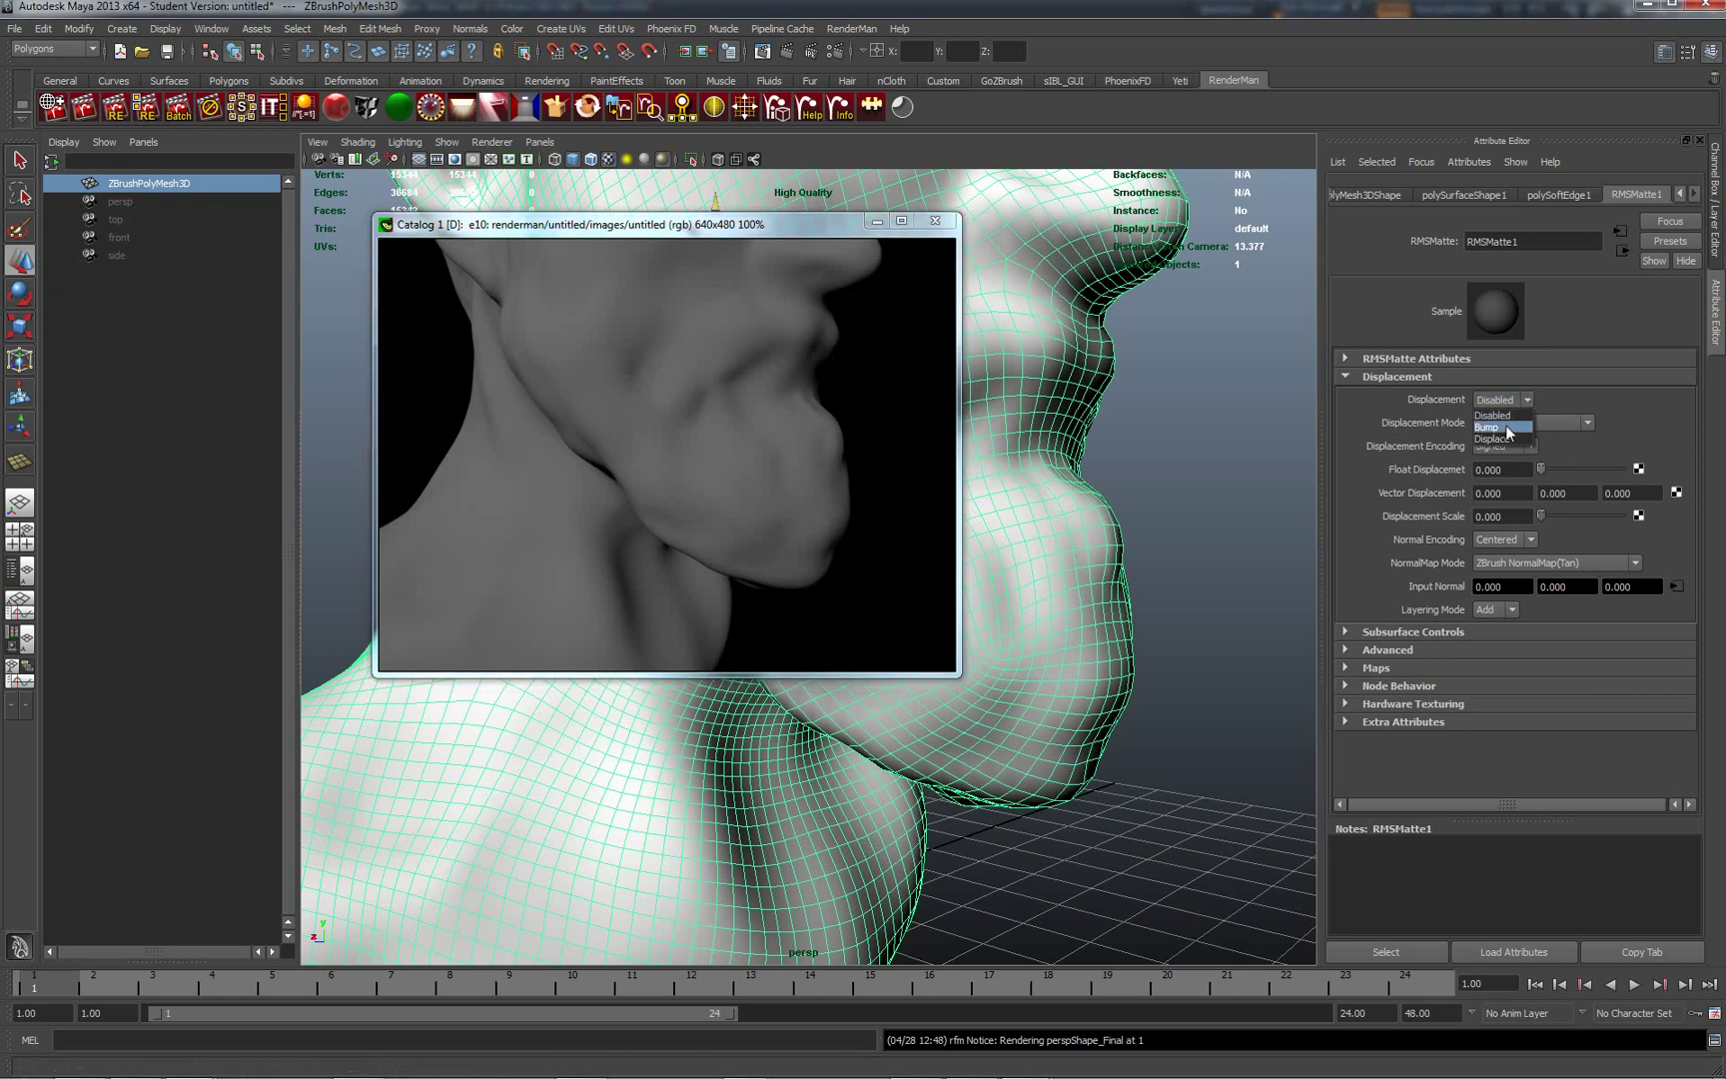
pyautogui.rightClick(778, 409)
pyautogui.click(825, 417)
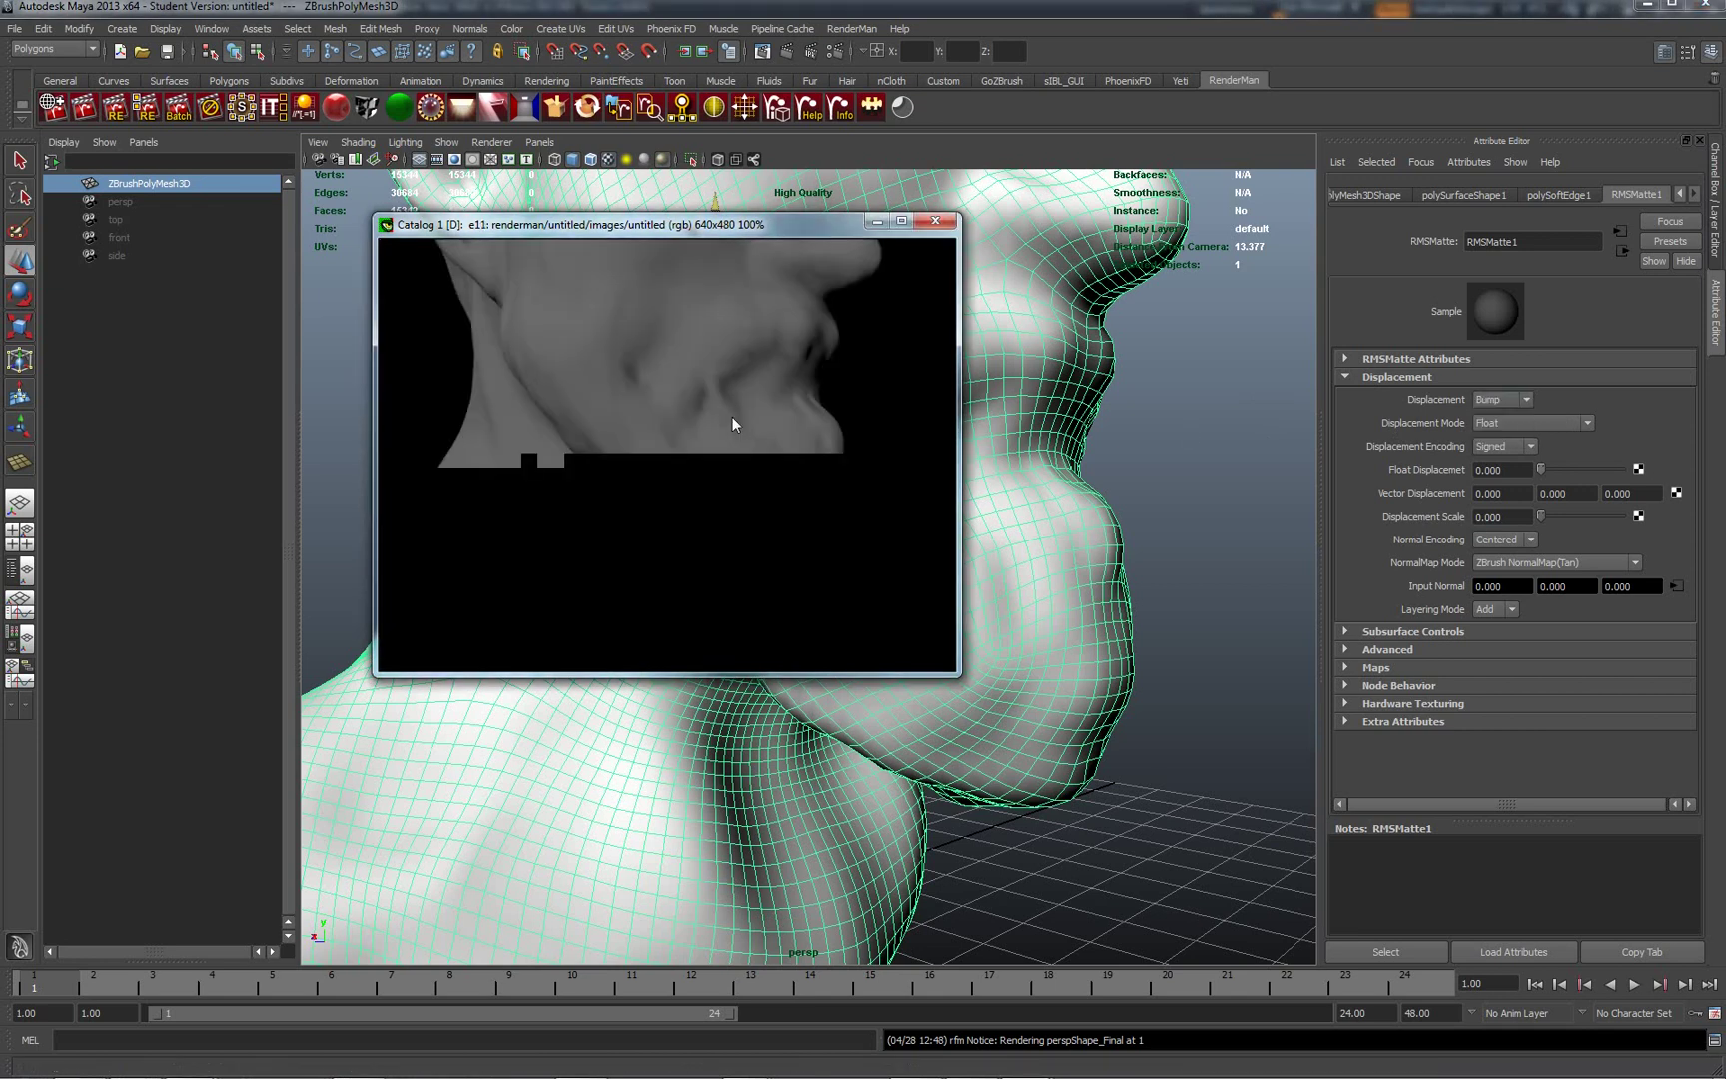